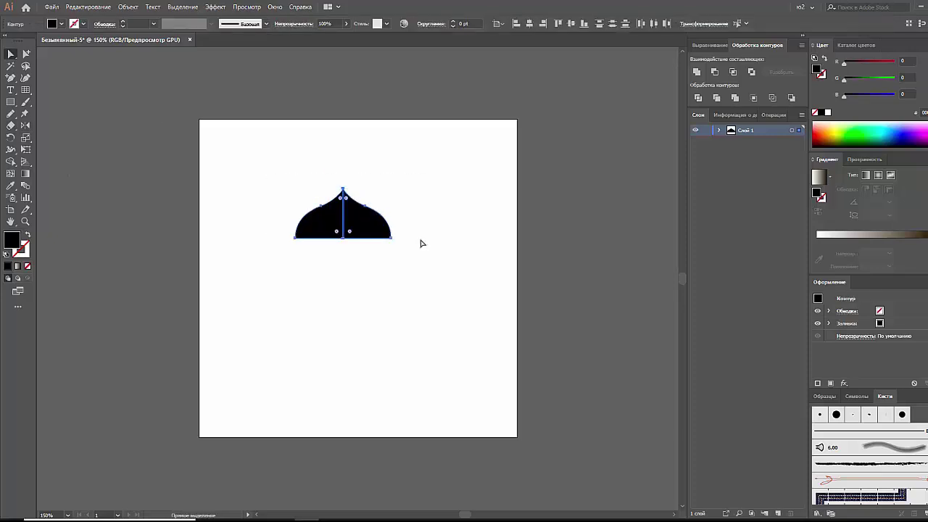
Step: Fit the whole artboard in view and select the half-dome shape
{"action": "key", "text": "ctrl+0"}
{"action": "left_click", "coordinate": [310, 158]}
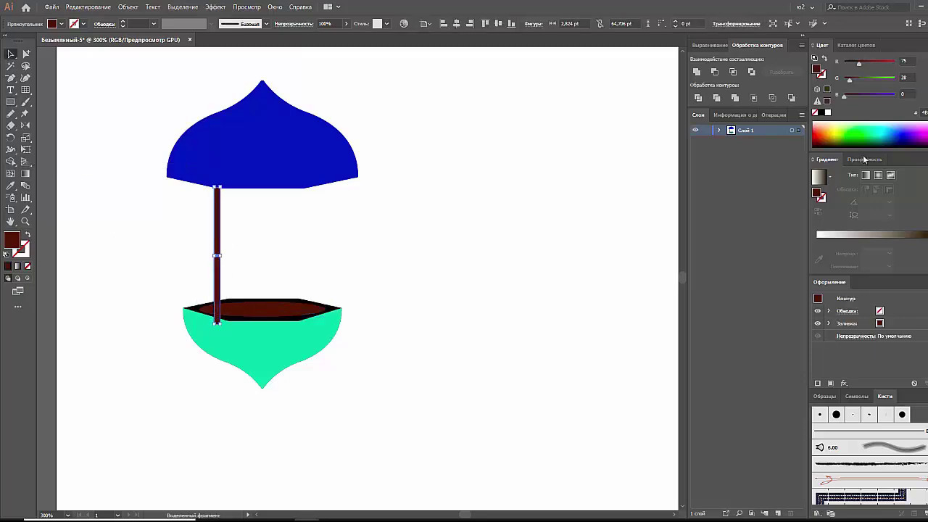
Step: Duplicate the post to the right and undo the stray tilt and dome colour change
{"action": "left_click_drag", "start_coordinate": [217, 244], "coordinate": [305, 244]}
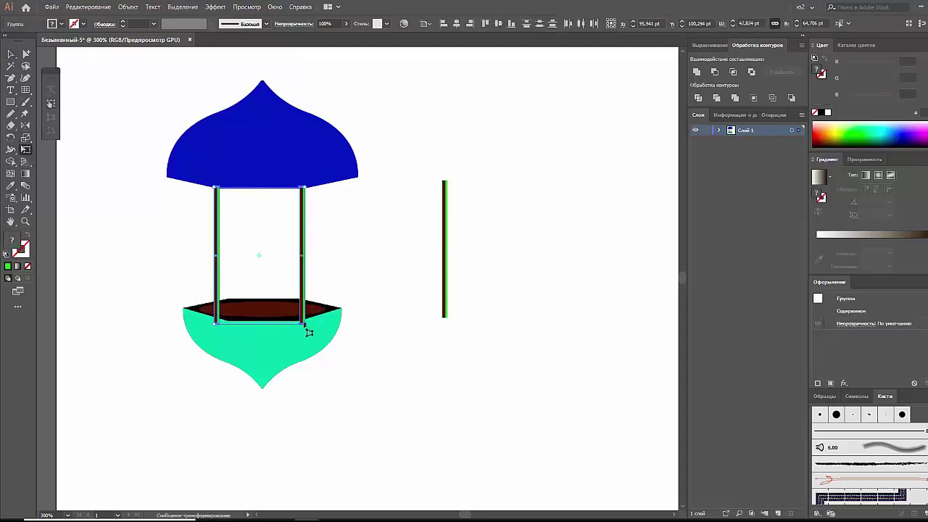
{"action": "left_click", "coordinate": [305, 265]}
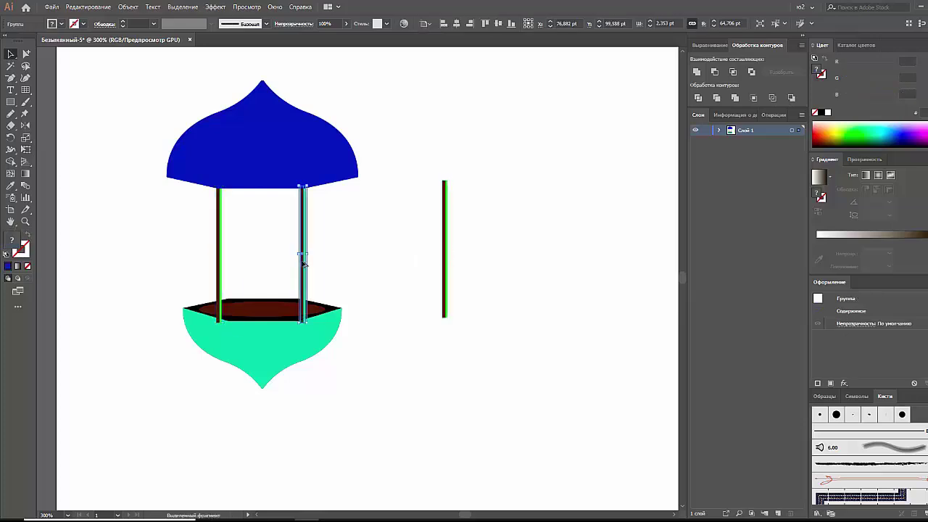
{"action": "key", "text": "ctrl+z"}
{"action": "key", "text": "ctrl+z"}
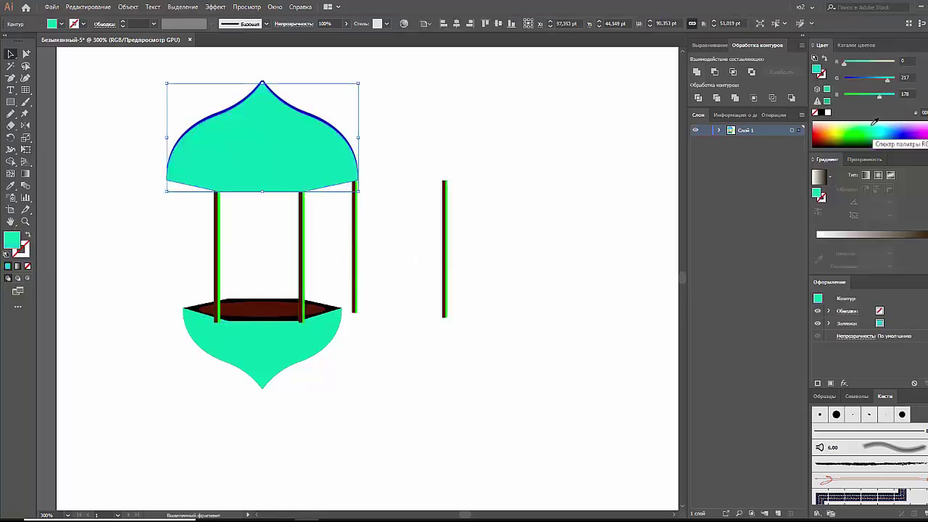
{"action": "key", "text": "ctrl+shift+z"}
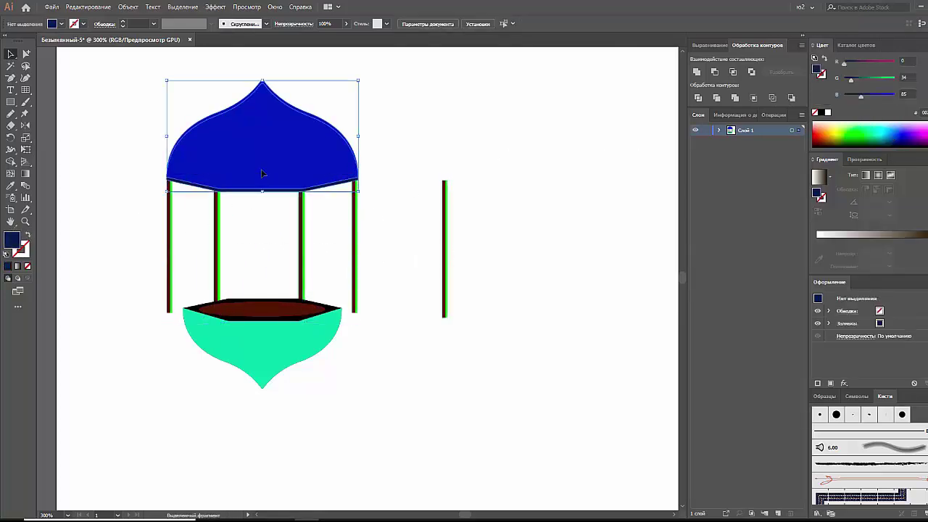
Step: Try erasing the right half of the dome inside its group, then cancel and exit
{"action": "double_click", "coordinate": [214, 190]}
{"action": "left_click", "coordinate": [200, 193]}
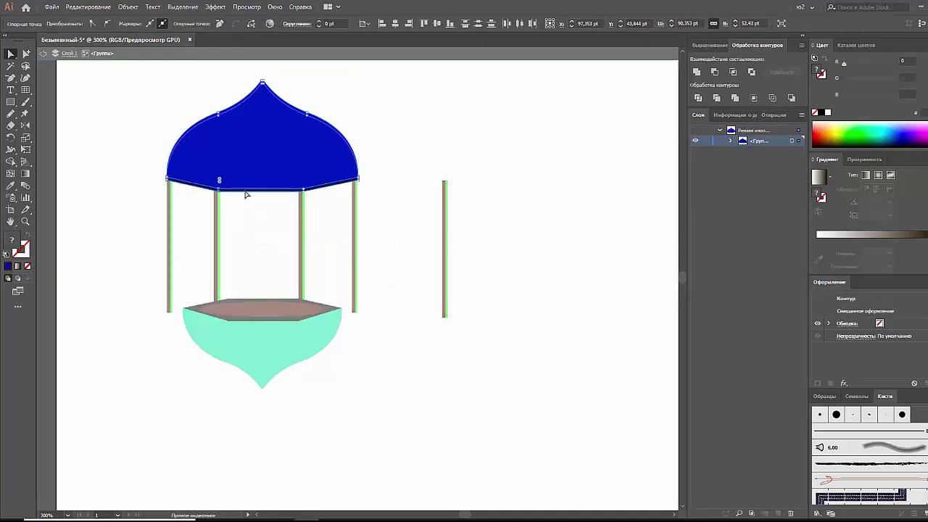
{"action": "key", "text": "shift+e"}
{"action": "left_click_drag", "start_coordinate": [387, 67], "coordinate": [252, 219]}
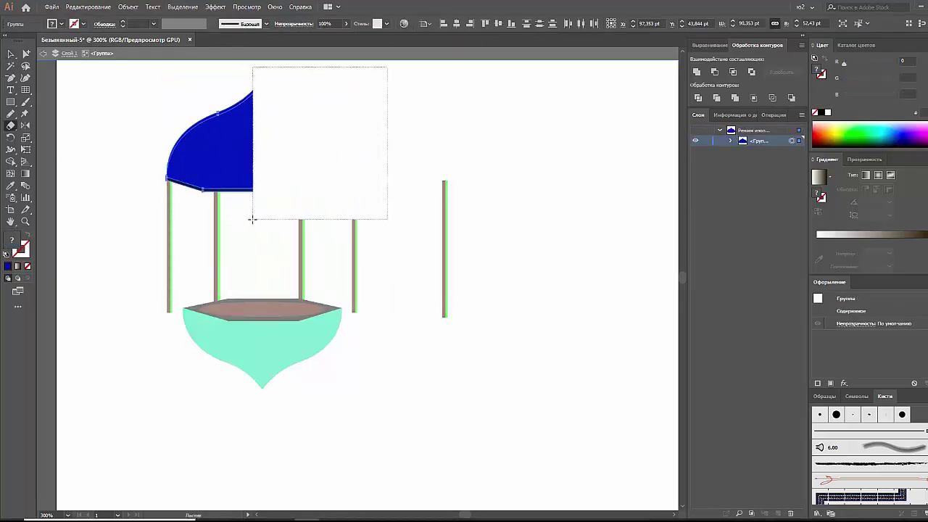
{"action": "key", "text": "Escape"}
{"action": "scroll", "coordinate": [182, 222], "scroll_direction": "up", "scroll_amount": 2}
{"action": "key", "text": "v"}
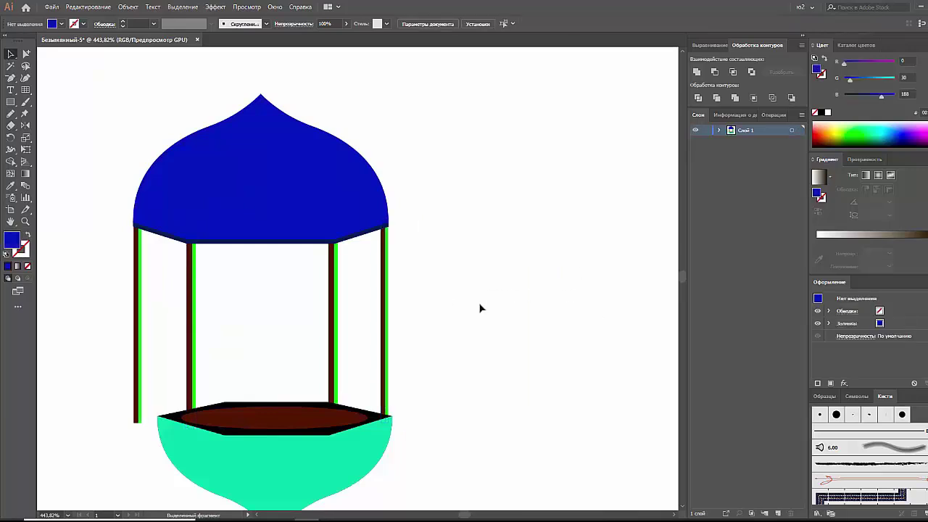
{"action": "scroll", "coordinate": [480, 309], "scroll_direction": "down", "scroll_amount": 1}
{"action": "scroll", "coordinate": [472, 314], "scroll_direction": "down", "scroll_amount": 3}
Step: Marquee-select all the lantern pieces together
{"action": "left_click", "coordinate": [232, 357]}
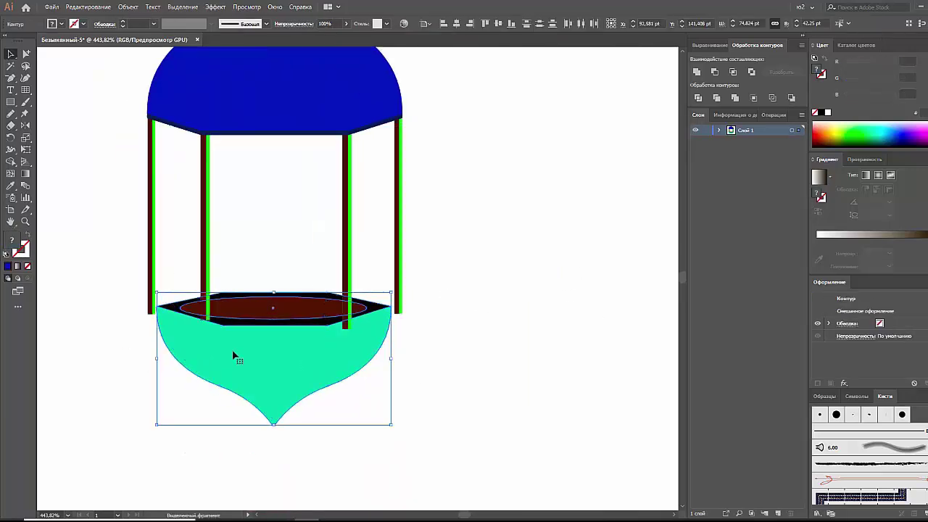
{"action": "scroll", "coordinate": [270, 296], "scroll_direction": "up", "scroll_amount": 1}
{"action": "left_click", "coordinate": [288, 230]}
{"action": "scroll", "coordinate": [286, 225], "scroll_direction": "down", "scroll_amount": 1}
{"action": "left_click_drag", "start_coordinate": [431, 120], "coordinate": [150, 319]}
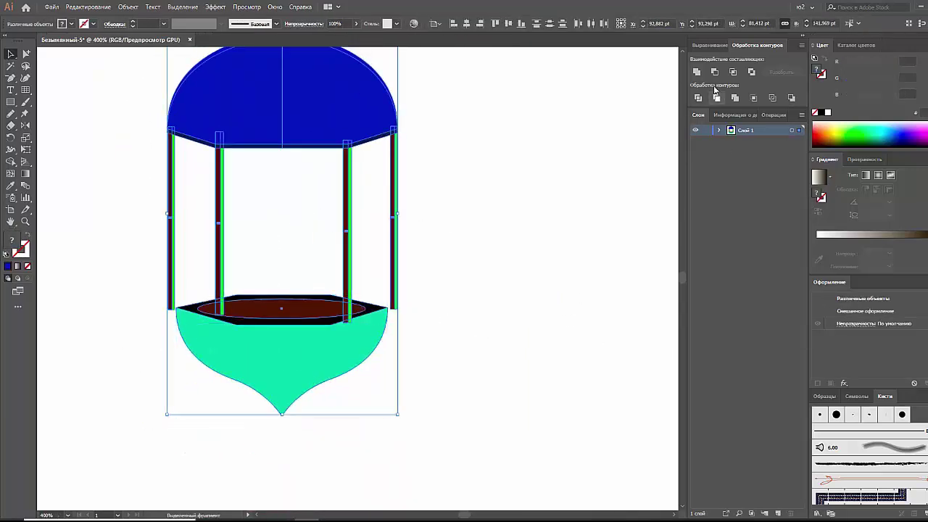
Step: Try an Arc warp on the posts group, then cancel it
{"action": "left_click", "coordinate": [300, 252]}
{"action": "left_click", "coordinate": [215, 6]}
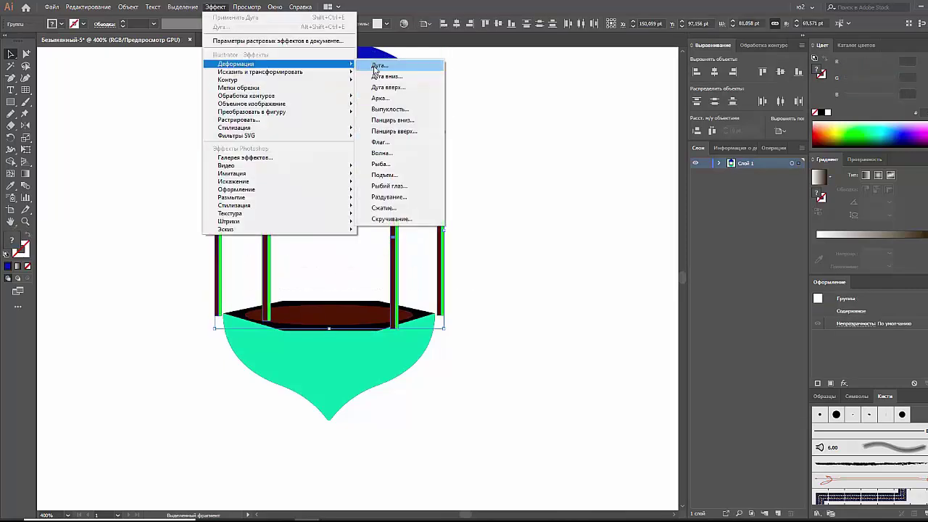
{"action": "left_click", "coordinate": [376, 65]}
{"action": "key", "text": "Escape"}
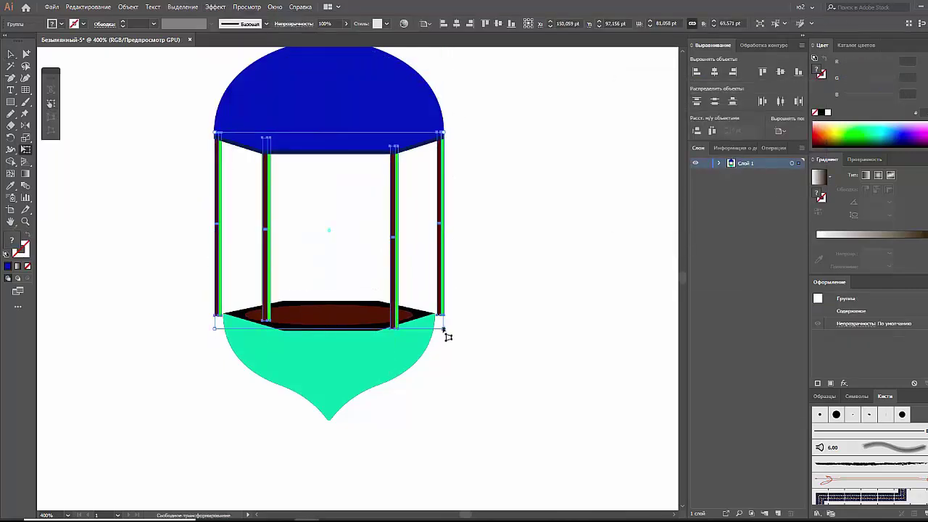
Step: Tilt the outer posts inward in perspective and paste a copy of the inner posts
{"action": "left_click_drag", "start_coordinate": [444, 330], "coordinate": [394, 332]}
{"action": "key", "text": "v"}
{"action": "left_click", "coordinate": [268, 232]}
{"action": "left_click", "coordinate": [111, 182]}
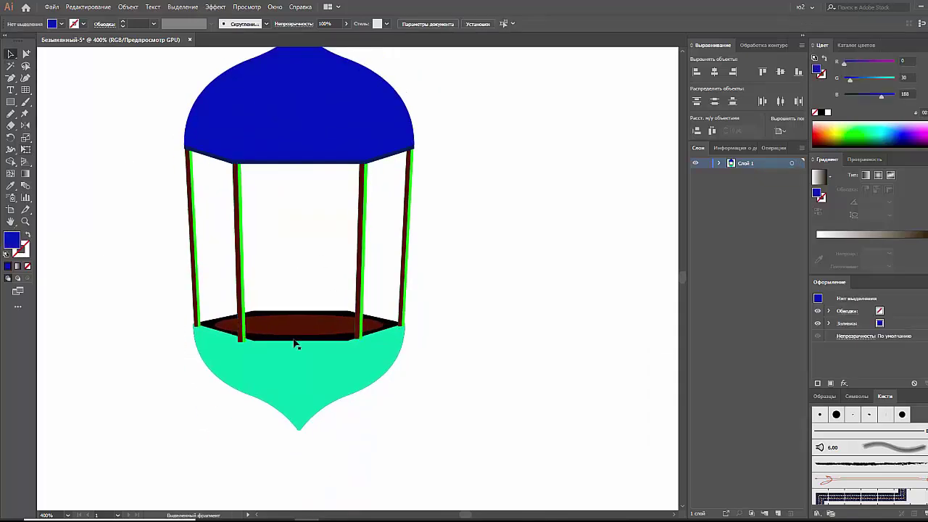
{"action": "key", "text": "ctrl+f"}
Step: Move the brown platform ellipse aside by cutting and pasting it, then select the teal bowl
{"action": "left_click", "coordinate": [348, 234]}
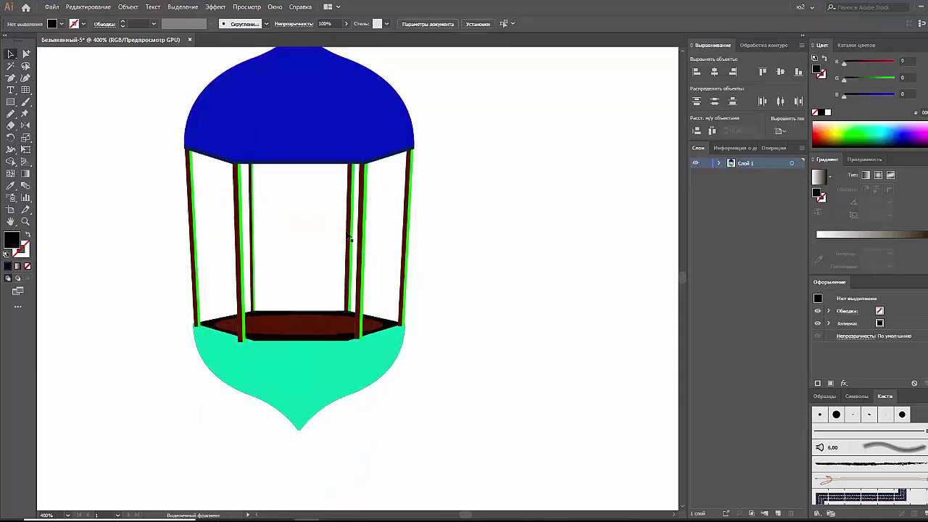
{"action": "left_click", "coordinate": [356, 340]}
{"action": "left_click", "coordinate": [227, 370]}
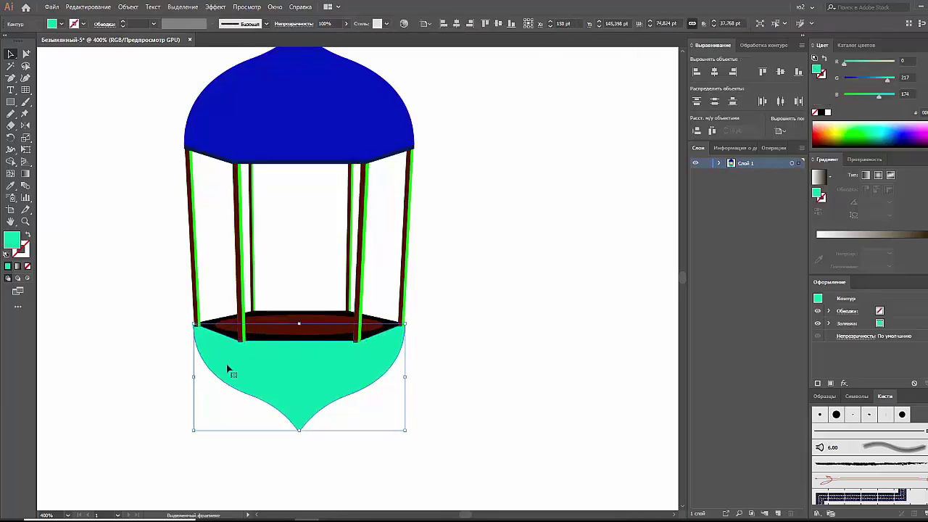
{"action": "left_click", "coordinate": [353, 239]}
{"action": "left_click", "coordinate": [302, 280]}
{"action": "scroll", "coordinate": [301, 280], "scroll_direction": "up", "scroll_amount": 1}
{"action": "left_click", "coordinate": [305, 330]}
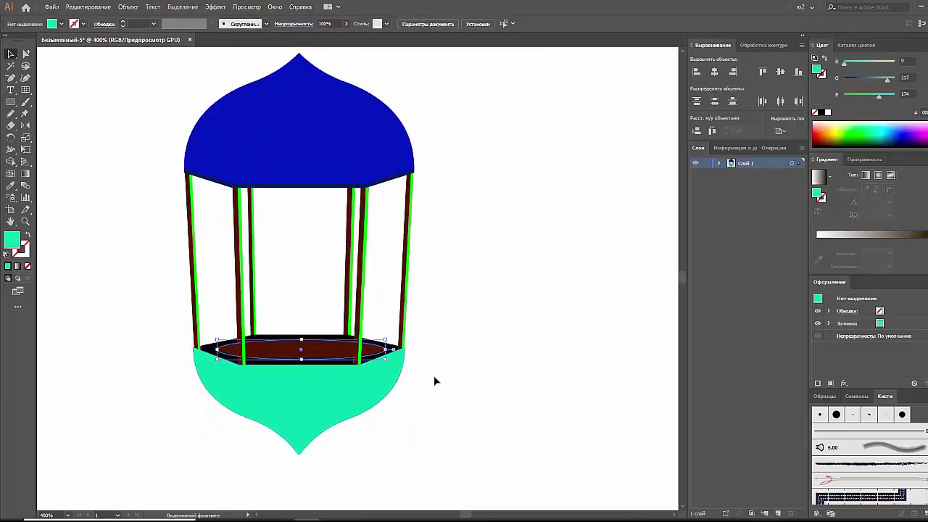
{"action": "key", "text": "ctrl+x"}
{"action": "key", "text": "ctrl+v"}
{"action": "left_click", "coordinate": [311, 379]}
Step: Apply Offset Path to the hexagon platform to create an inset outline
{"action": "key", "text": "ctrl+shift+F9"}
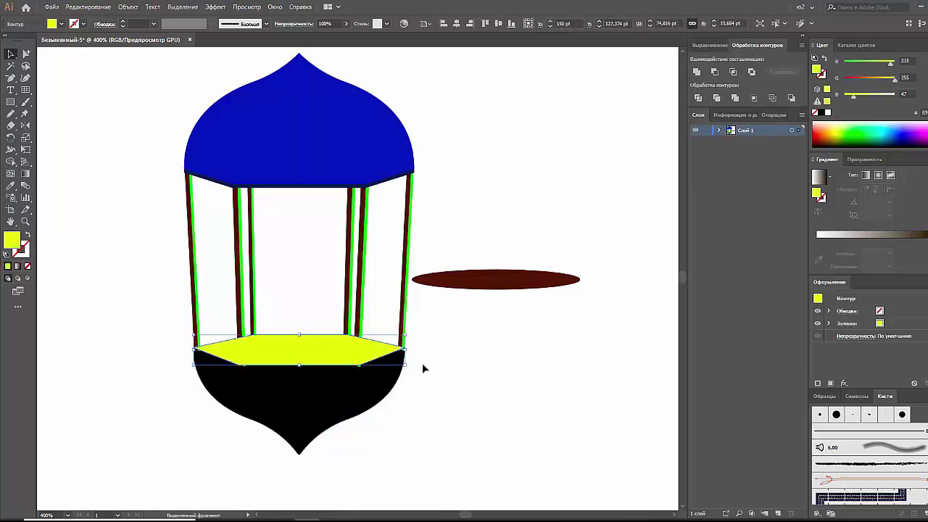
{"action": "left_click", "coordinate": [380, 414]}
{"action": "left_click", "coordinate": [714, 74]}
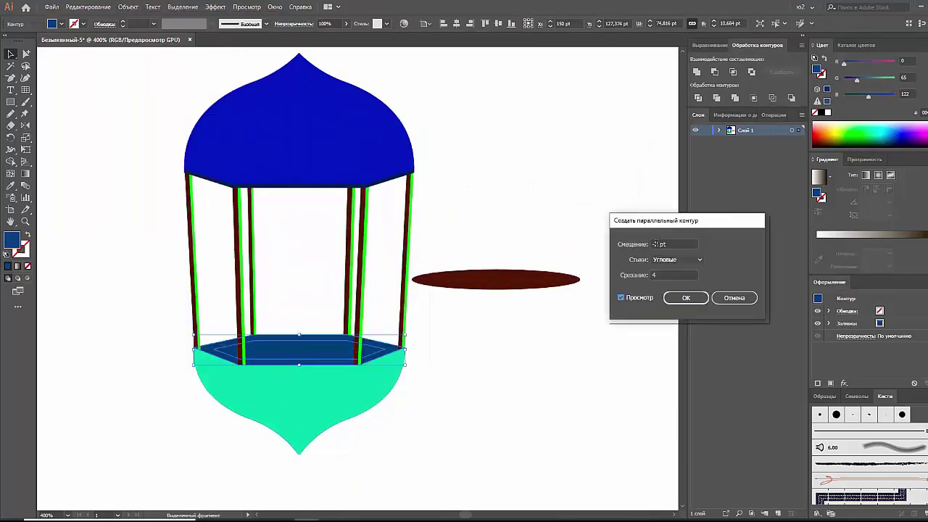
{"action": "key", "text": "Return"}
Step: Select the blue dome, then the teal bowl
{"action": "left_click", "coordinate": [343, 116]}
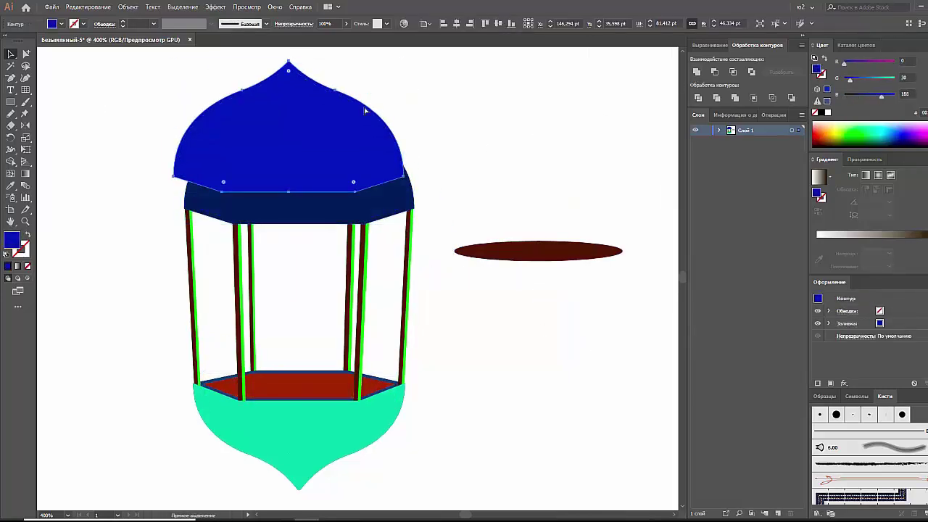
{"action": "scroll", "coordinate": [453, 291], "scroll_direction": "down", "scroll_amount": 3}
{"action": "scroll", "coordinate": [360, 350], "scroll_direction": "up", "scroll_amount": 1}
{"action": "left_click", "coordinate": [328, 354]}
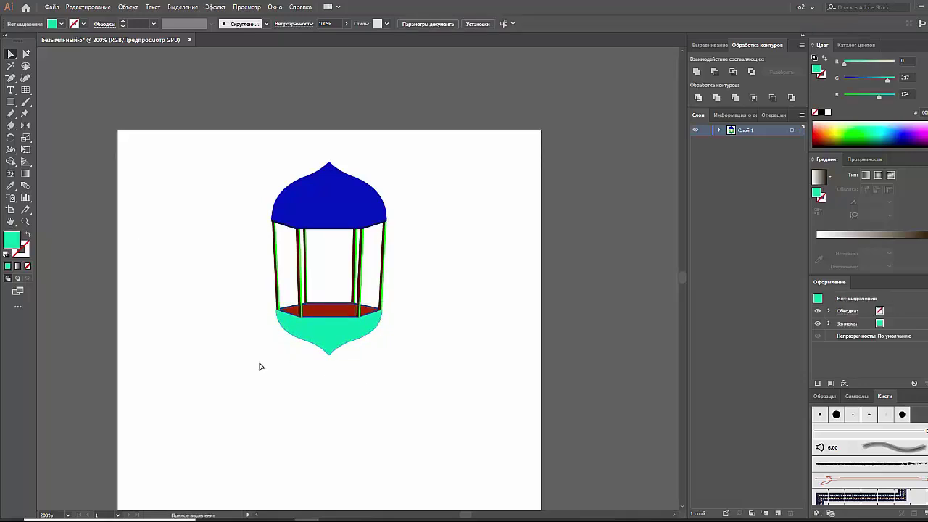
Step: Apply an Arc warp to stretch the dome taller, then select its anchor points
{"action": "left_click", "coordinate": [216, 6]}
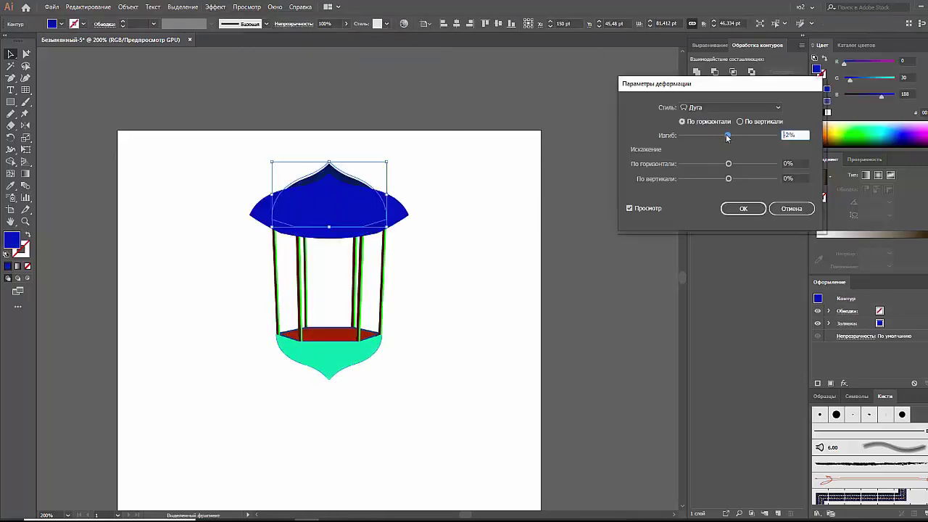
{"action": "key", "text": "Return"}
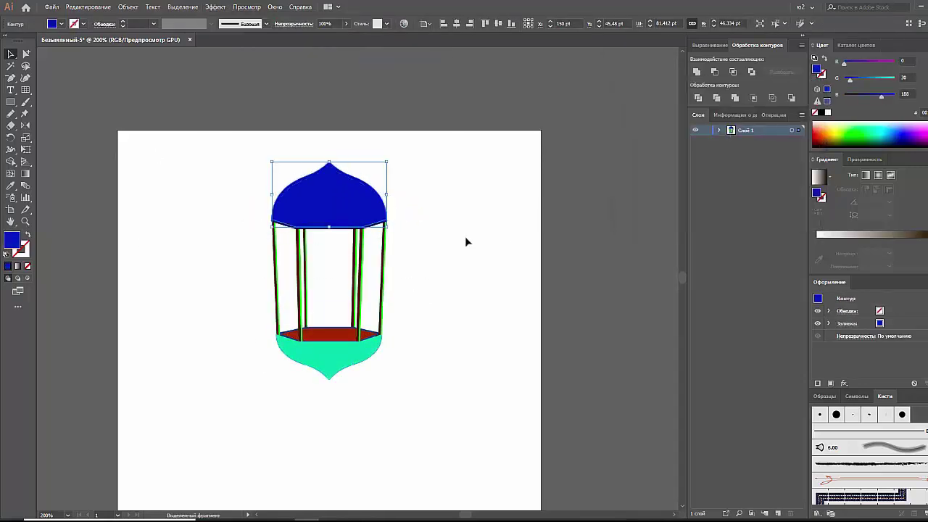
{"action": "left_click", "coordinate": [321, 161]}
Step: Mirror the dome's half with the Reflect tool (O) and zoom in on the lantern
{"action": "key", "text": "v"}
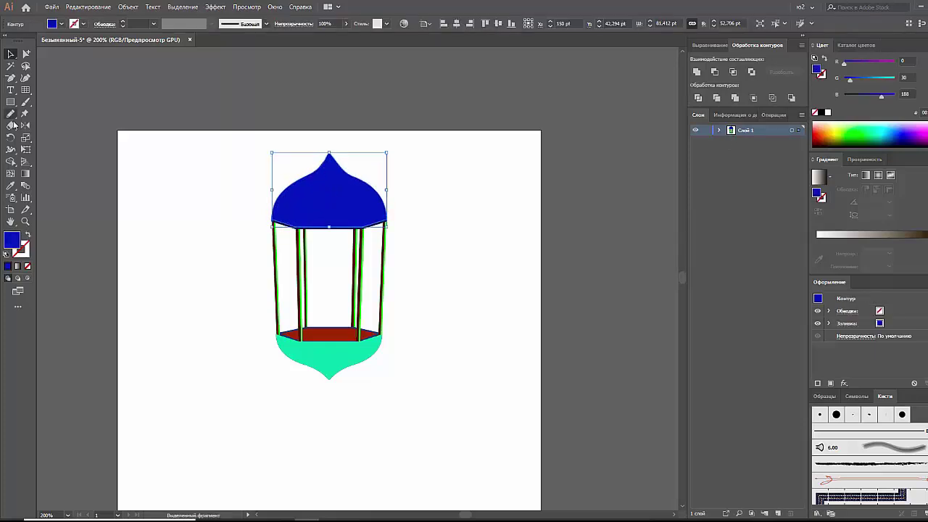
{"action": "key", "text": "o"}
{"action": "key", "text": "ctrl+equal"}
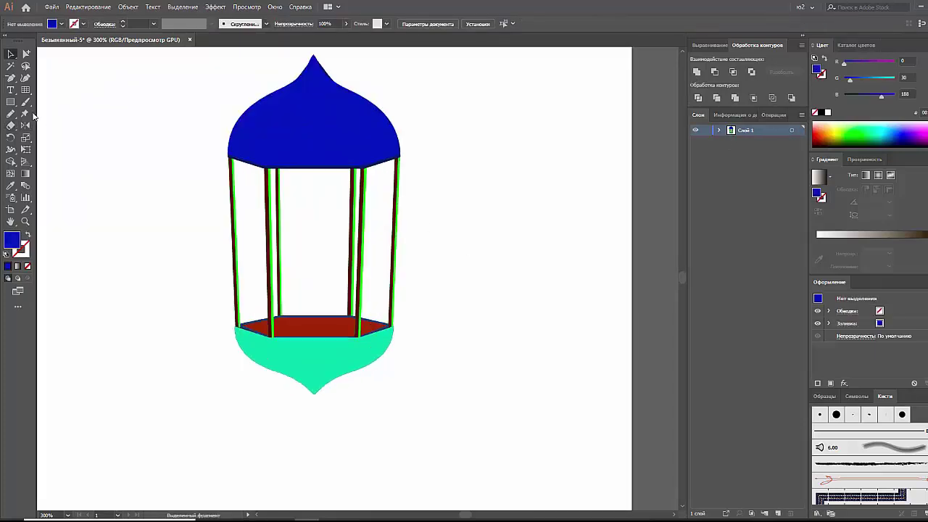
Step: Draw a glass panel over the central opening and lower its opacity
{"action": "left_click", "coordinate": [270, 337]}
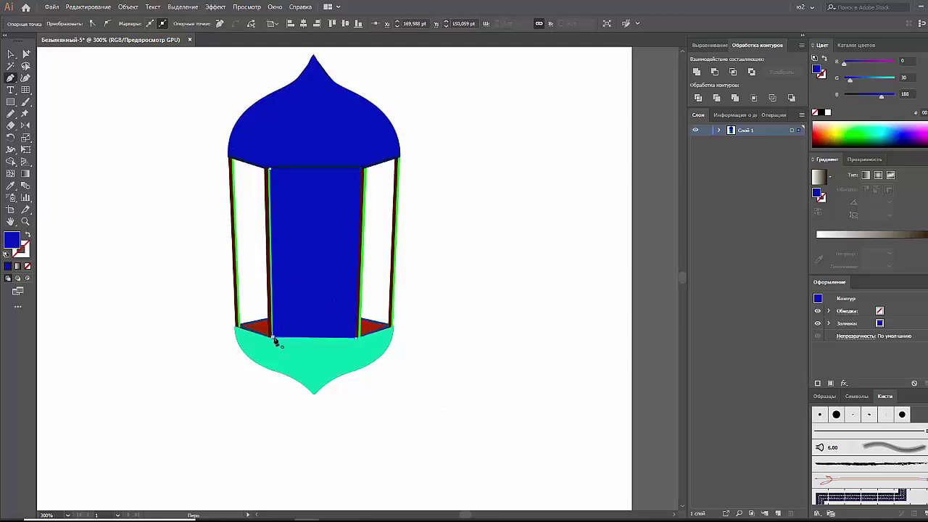
{"action": "mouse_move", "coordinate": [324, 36]}
{"action": "left_mouse_down"}
{"action": "mouse_move", "coordinate": [314, 36]}
{"action": "mouse_move", "coordinate": [337, 34]}
{"action": "left_mouse_up"}
{"action": "left_click", "coordinate": [240, 327]}
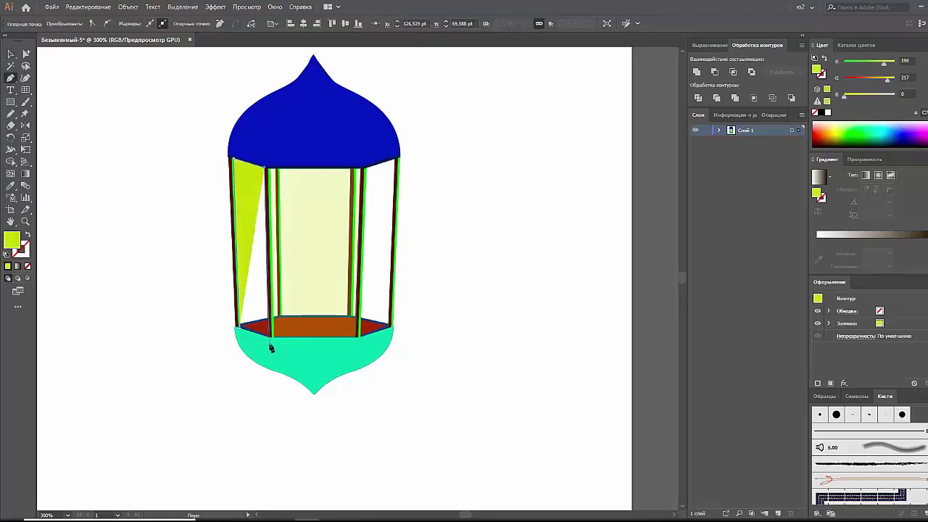
{"action": "key", "text": "ctrl+z"}
{"action": "left_click", "coordinate": [361, 336]}
{"action": "left_click", "coordinate": [396, 157]}
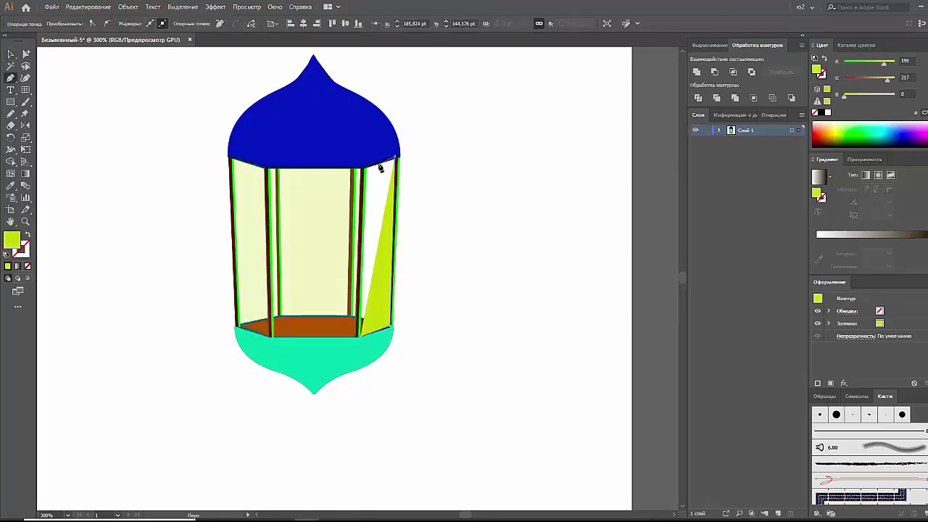
{"action": "key", "text": "Delete"}
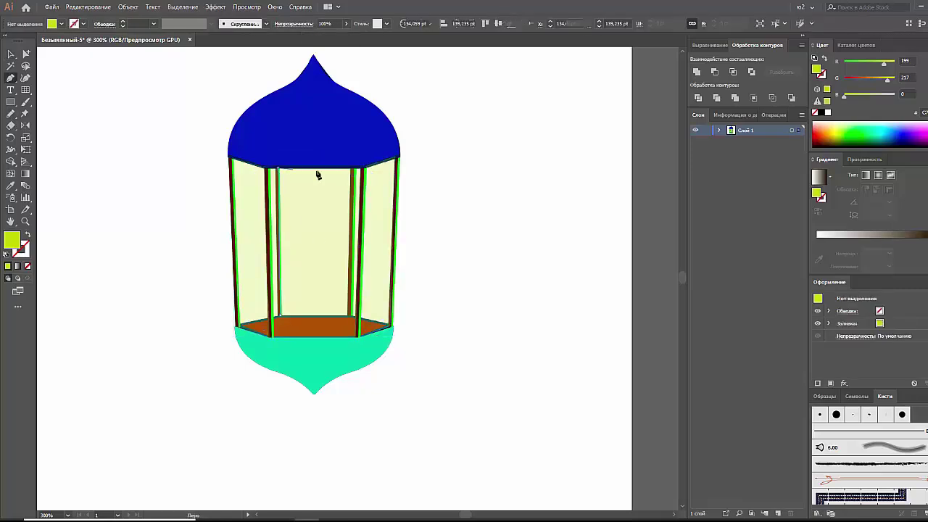
{"action": "left_click", "coordinate": [314, 169]}
{"action": "key", "text": "v"}
{"action": "left_click", "coordinate": [345, 23]}
{"action": "left_click_drag", "start_coordinate": [351, 36], "coordinate": [314, 35]}
Step: Draw glass panels in the left and right openings between the posts
{"action": "left_click", "coordinate": [237, 325]}
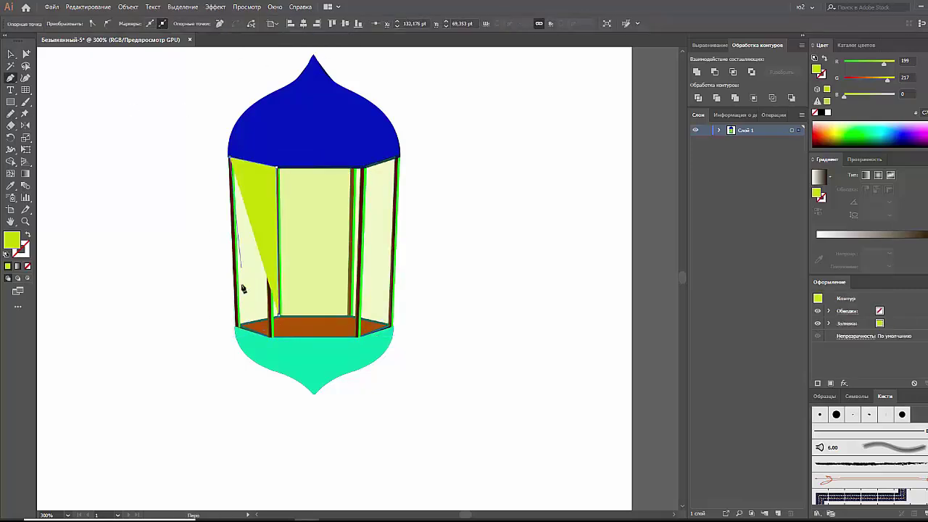
{"action": "left_click", "coordinate": [232, 158]}
{"action": "key", "text": "ctrl+z"}
{"action": "left_click", "coordinate": [351, 157]}
{"action": "left_click", "coordinate": [398, 157]}
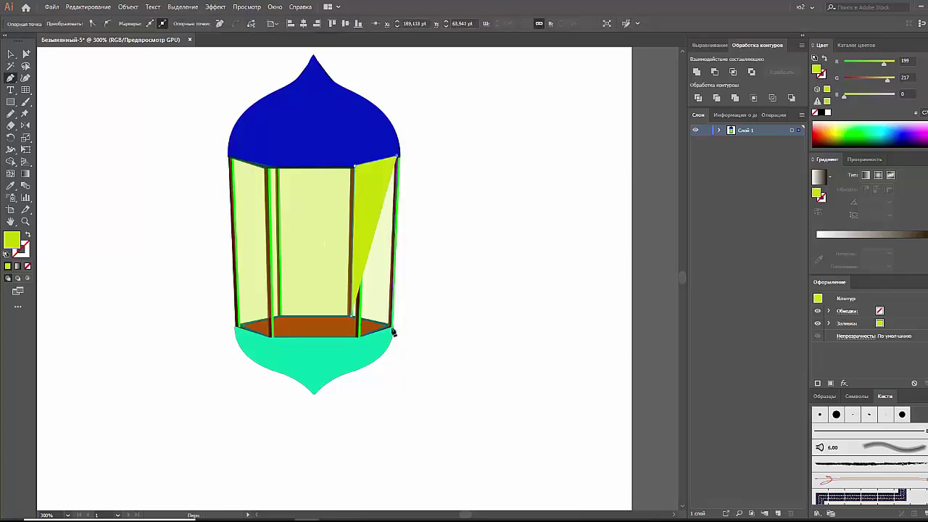
{"action": "left_click", "coordinate": [395, 325]}
{"action": "left_click", "coordinate": [352, 323]}
Step: Make the right panel translucent and zoom in on the lantern's dome
{"action": "key", "text": "v"}
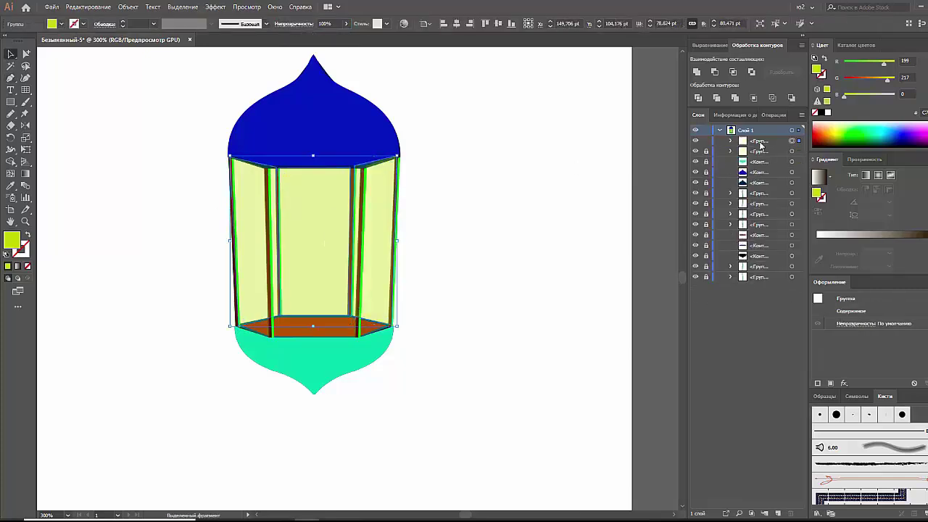
{"action": "left_click", "coordinate": [485, 240]}
{"action": "key", "text": "ctrl+minus"}
{"action": "key", "text": "ctrl+minus"}
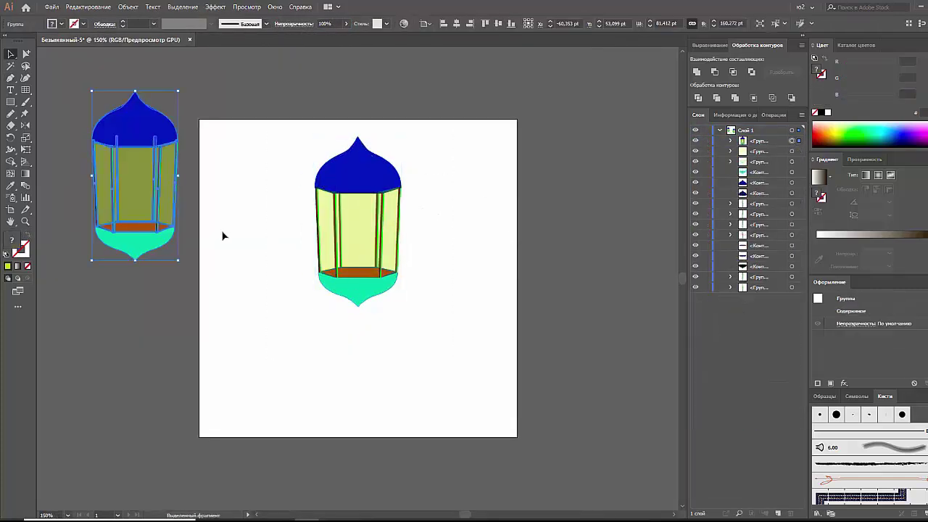
{"action": "left_click", "coordinate": [391, 166]}
{"action": "left_click", "coordinate": [475, 234]}
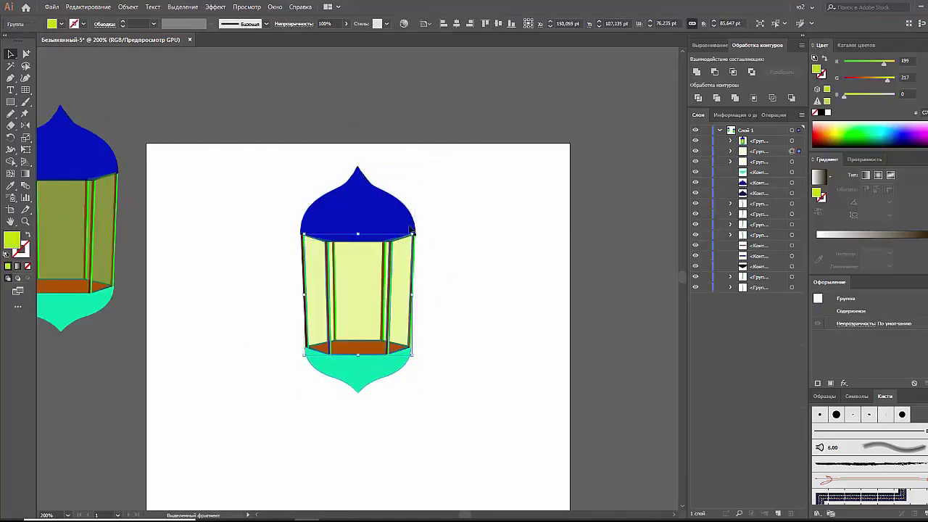
{"action": "key", "text": "ctrl+plus"}
{"action": "key", "text": "ctrl+plus"}
Step: Adjust the anchors of the dome's rib curve, then group all lantern parts with Ctrl+G
{"action": "left_click", "coordinate": [128, 7]}
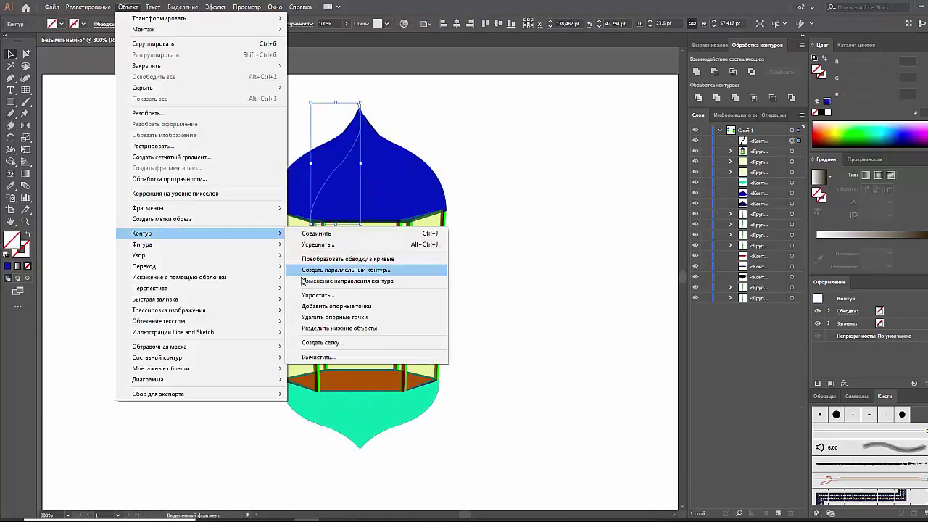
{"action": "key", "text": "Escape"}
{"action": "left_click", "coordinate": [358, 104]}
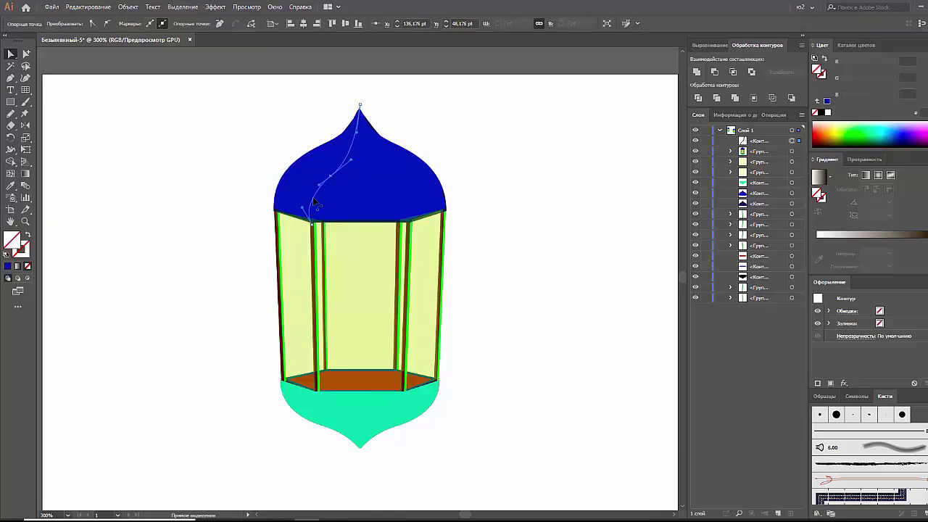
{"action": "key", "text": "v"}
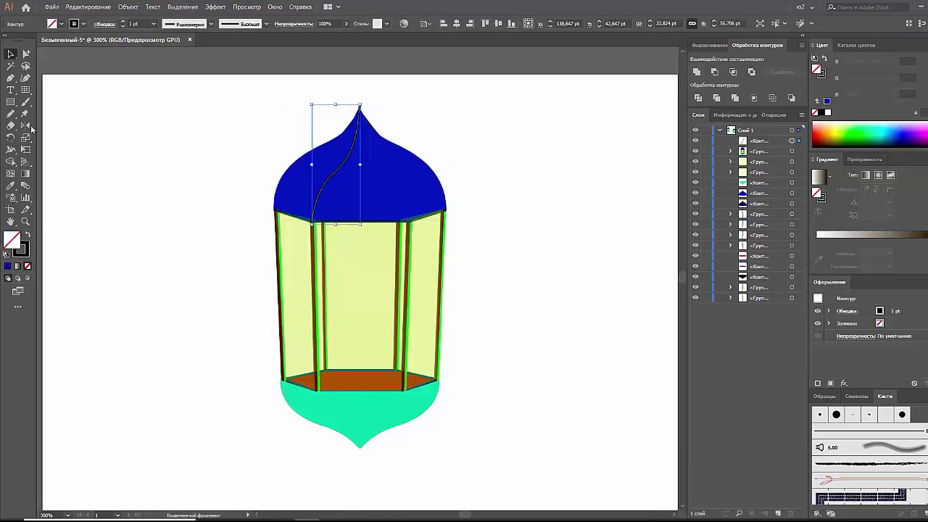
{"action": "key", "text": "ctrl+a"}
{"action": "key", "text": "ctrl+minus"}
{"action": "key", "text": "ctrl+minus"}
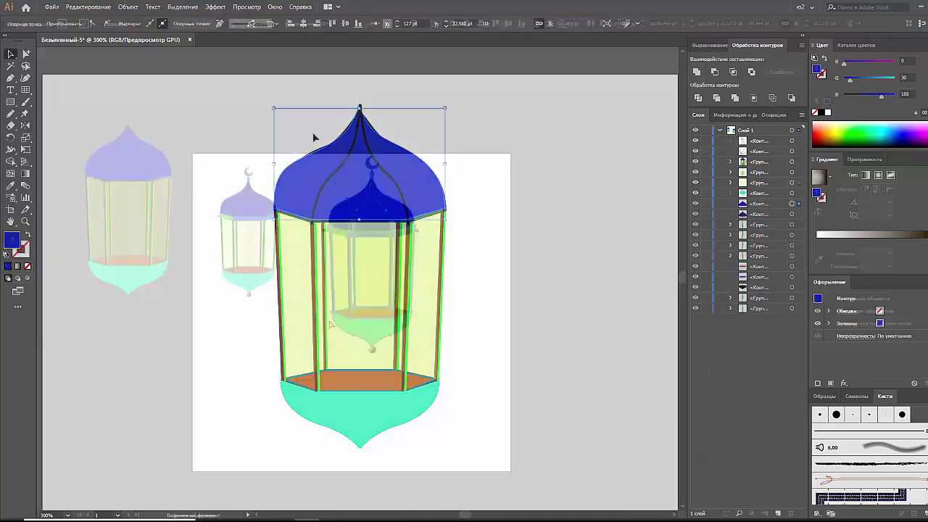
{"action": "key", "text": "ctrl+g"}
Step: Select the crescent and the large lantern and adjust it with Free Transform
{"action": "left_click", "coordinate": [371, 171]}
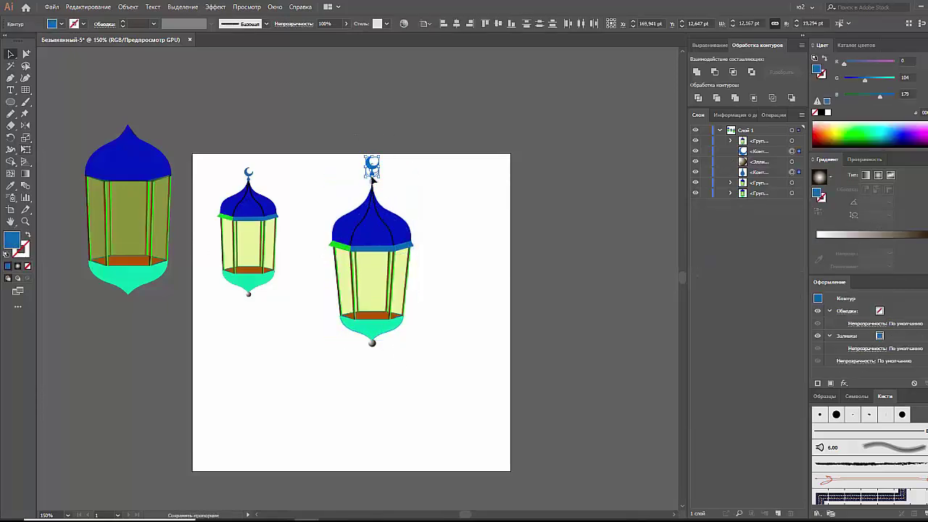
{"action": "left_click", "coordinate": [369, 303]}
{"action": "key", "text": "e"}
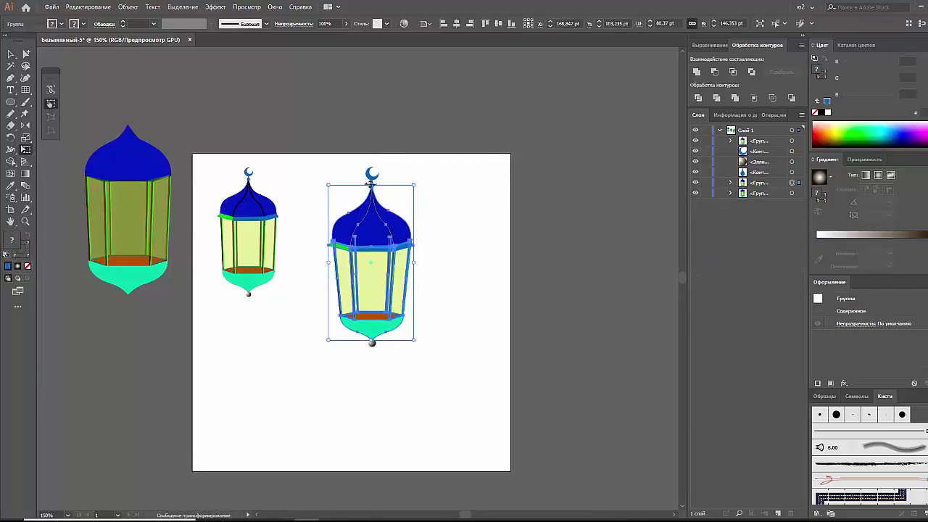
{"action": "left_click", "coordinate": [48, 65]}
{"action": "right_click", "coordinate": [394, 310]}
Step: Isolate the middle lantern and select its yellow glass panel and blue band
{"action": "left_click", "coordinate": [441, 317]}
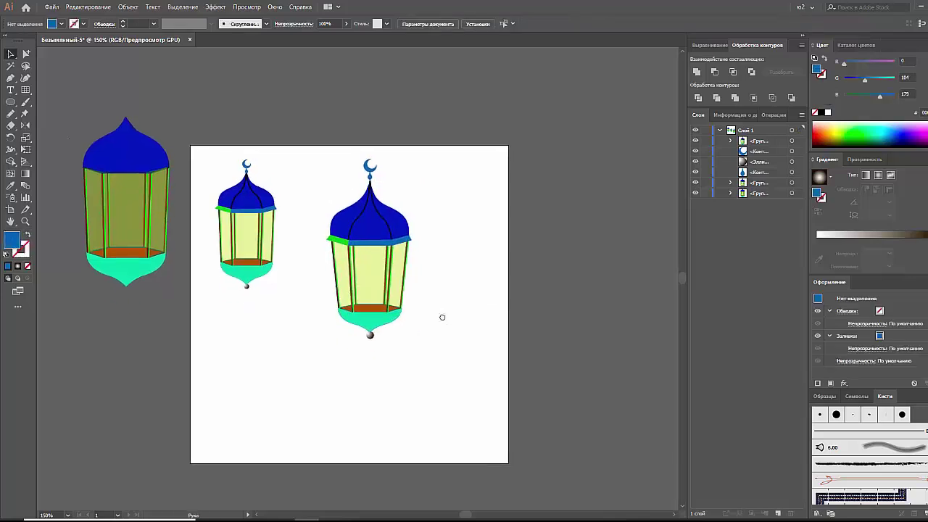
{"action": "double_click", "coordinate": [394, 283]}
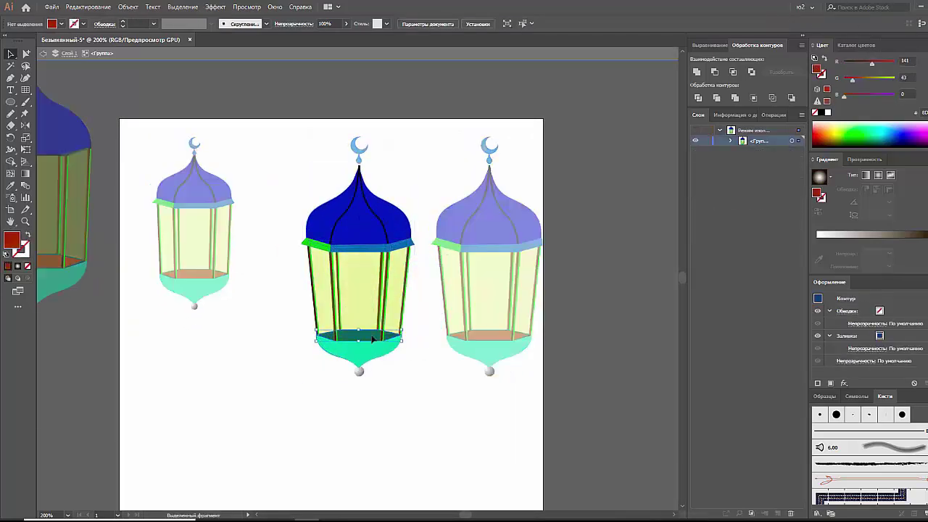
{"action": "scroll", "coordinate": [444, 326], "scroll_direction": "up", "scroll_amount": 5}
{"action": "left_click", "coordinate": [512, 294]}
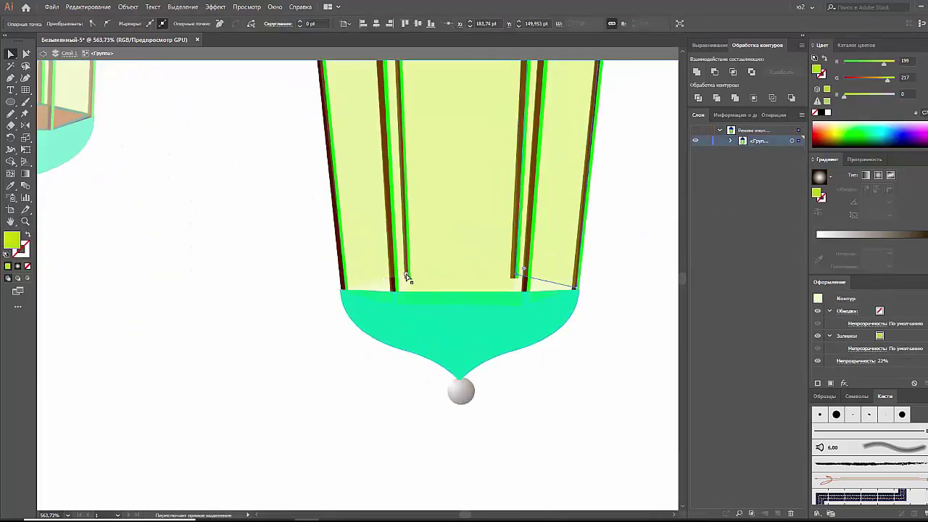
{"action": "scroll", "coordinate": [407, 277], "scroll_direction": "down", "scroll_amount": 3}
{"action": "scroll", "coordinate": [309, 297], "scroll_direction": "down", "scroll_amount": 3}
{"action": "left_click", "coordinate": [312, 272]}
{"action": "key", "text": "p"}
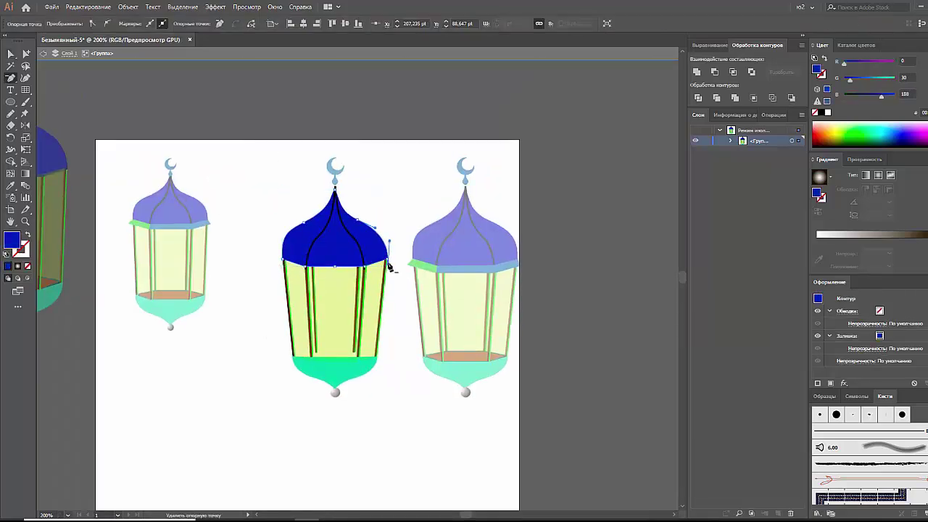
{"action": "scroll", "coordinate": [388, 268], "scroll_direction": "up", "scroll_amount": 2}
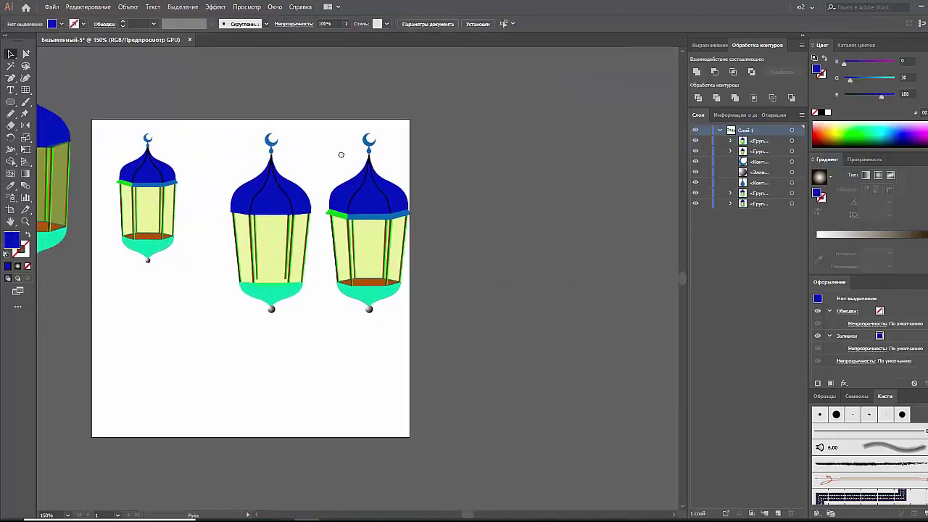
{"action": "scroll", "coordinate": [387, 162], "scroll_direction": "up", "scroll_amount": 1}
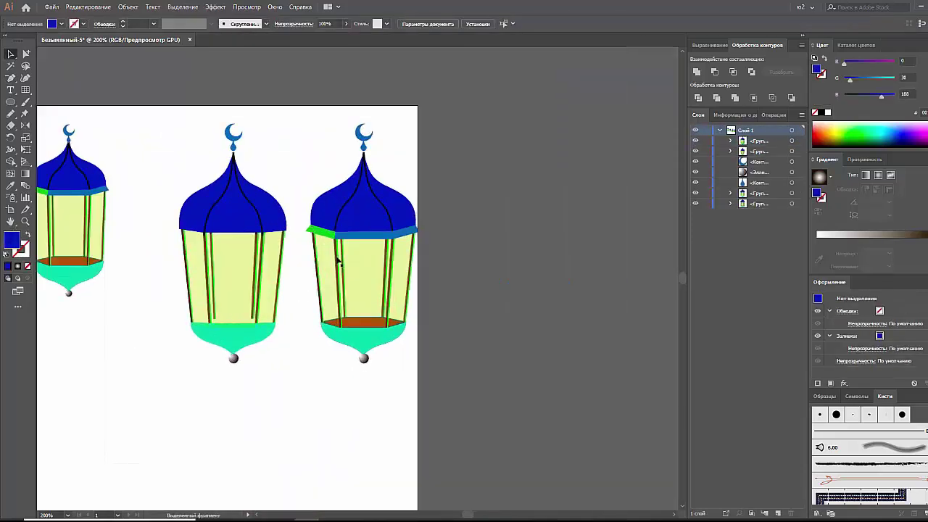
Step: Fill the middle lantern's dome with a vertical brown-grey gradient
{"action": "double_click", "coordinate": [244, 294]}
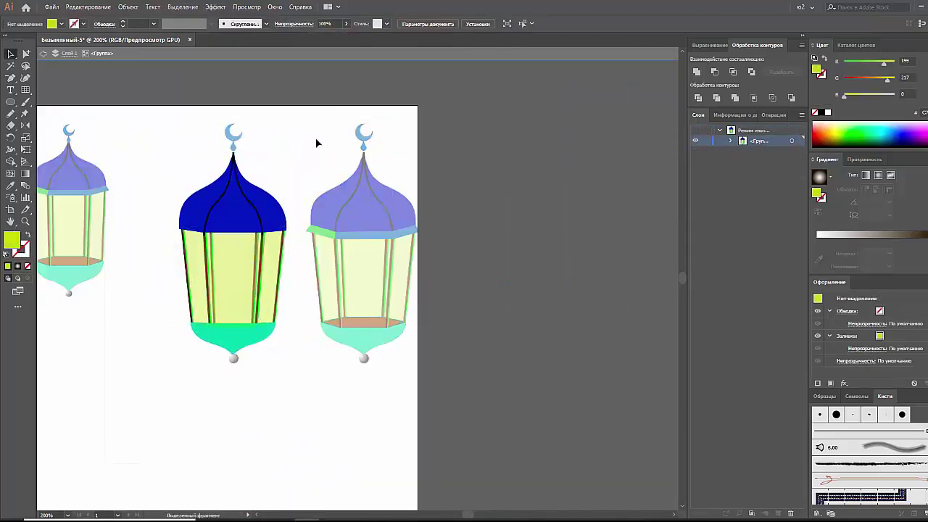
{"action": "right_click", "coordinate": [304, 231]}
{"action": "left_click", "coordinate": [323, 261]}
{"action": "left_click", "coordinate": [308, 241]}
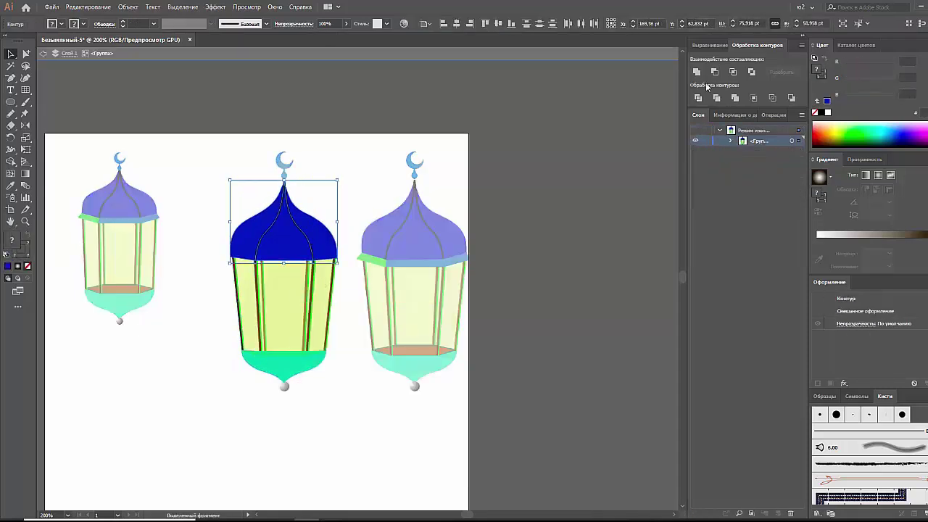
{"action": "left_click", "coordinate": [18, 266]}
{"action": "left_click", "coordinate": [26, 175]}
{"action": "left_click_drag", "start_coordinate": [297, 172], "coordinate": [243, 236]}
{"action": "left_click", "coordinate": [921, 242]}
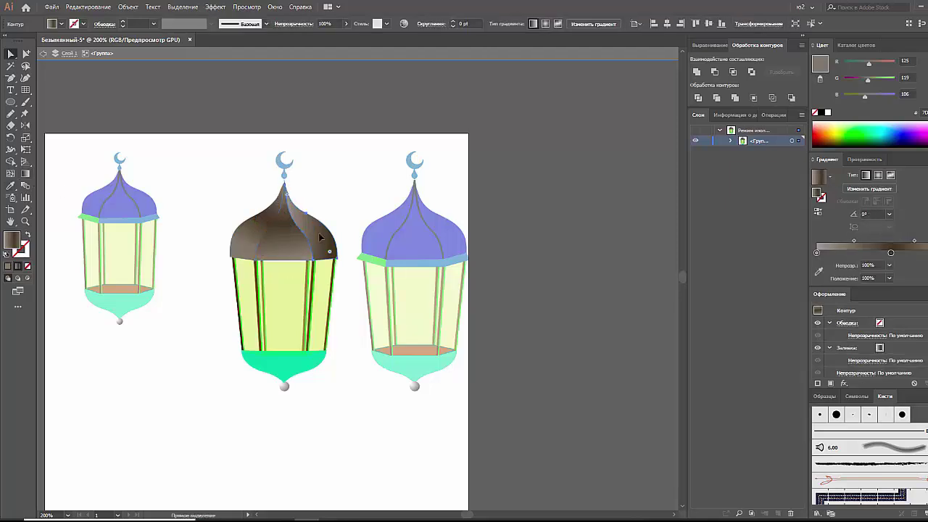
{"action": "left_click_drag", "start_coordinate": [310, 170], "coordinate": [346, 248]}
{"action": "left_click_drag", "start_coordinate": [273, 203], "coordinate": [273, 256]}
Step: Move the middle lantern further left and the right lantern further right
{"action": "double_click", "coordinate": [206, 153]}
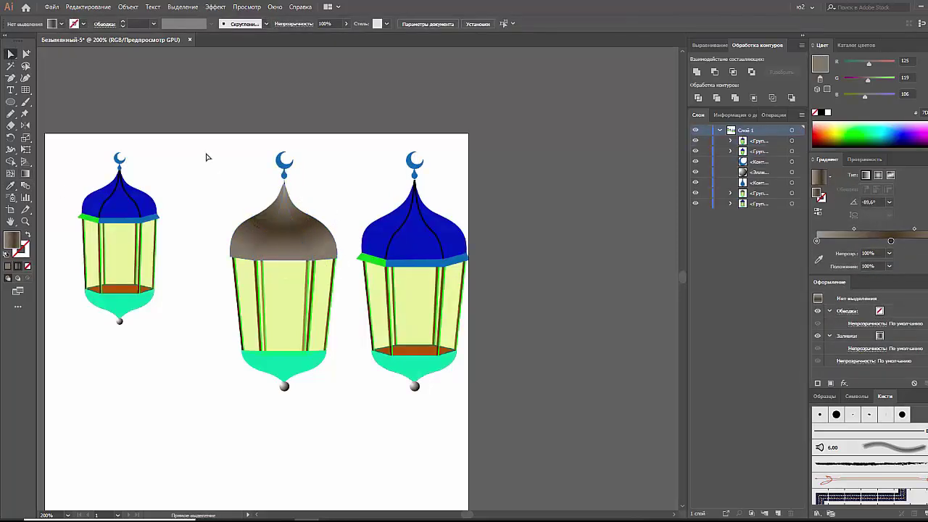
{"action": "key", "text": "ctrl+minus"}
{"action": "key", "text": "v"}
{"action": "left_click_drag", "start_coordinate": [305, 304], "coordinate": [268, 305]}
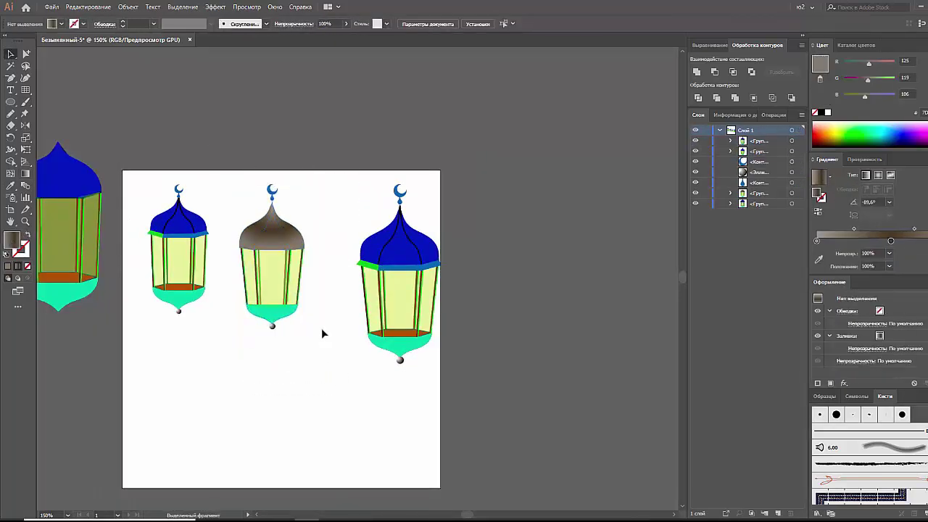
{"action": "left_click_drag", "start_coordinate": [392, 317], "coordinate": [478, 317]}
{"action": "scroll", "coordinate": [240, 341], "scroll_direction": "up", "scroll_amount": 3}
Step: Apply the dome's brown gradient to the middle lantern's bottom and set its direction
{"action": "right_click", "coordinate": [317, 288]}
{"action": "left_click", "coordinate": [380, 358]}
{"action": "key", "text": "n"}
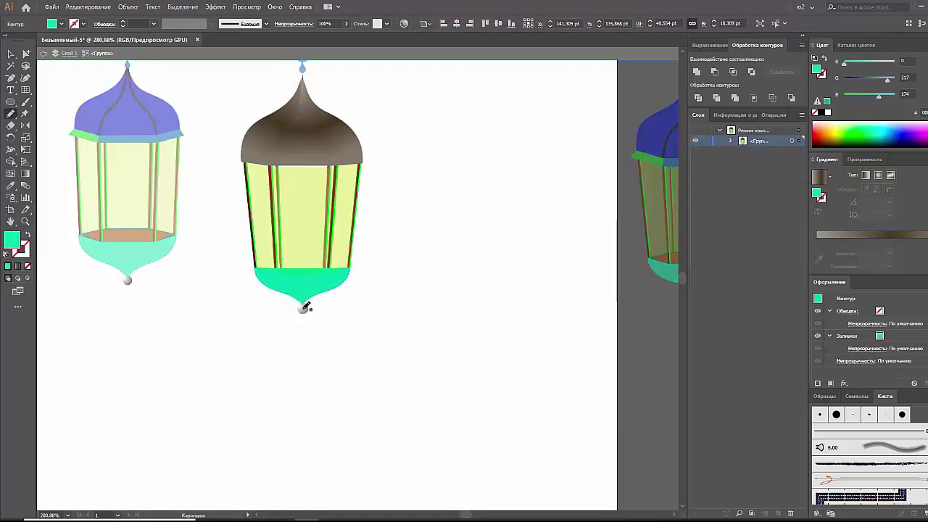
{"action": "key", "text": "a"}
{"action": "key", "text": "period"}
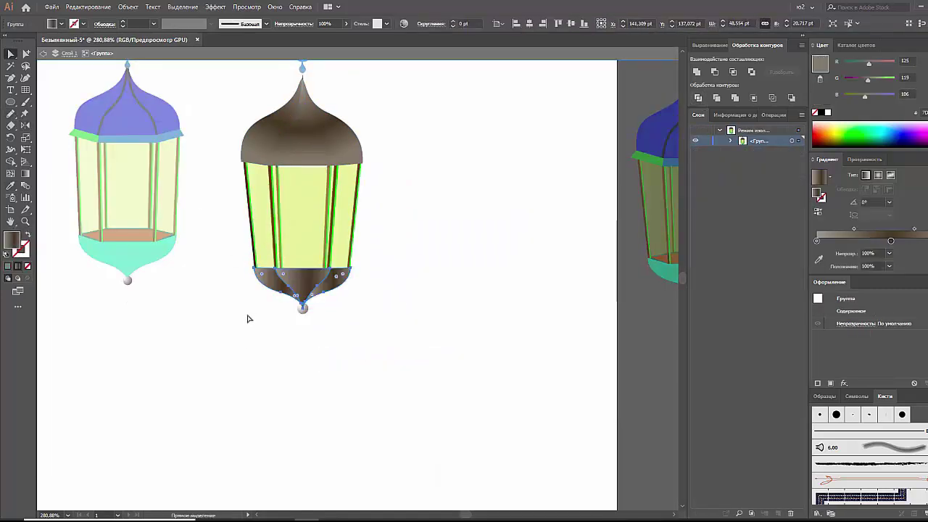
{"action": "mouse_move", "coordinate": [288, 246]}
{"action": "left_mouse_down"}
{"action": "mouse_move", "coordinate": [313, 288]}
{"action": "mouse_move", "coordinate": [303, 303]}
{"action": "left_mouse_up"}
{"action": "key", "text": "v"}
{"action": "double_click", "coordinate": [279, 327]}
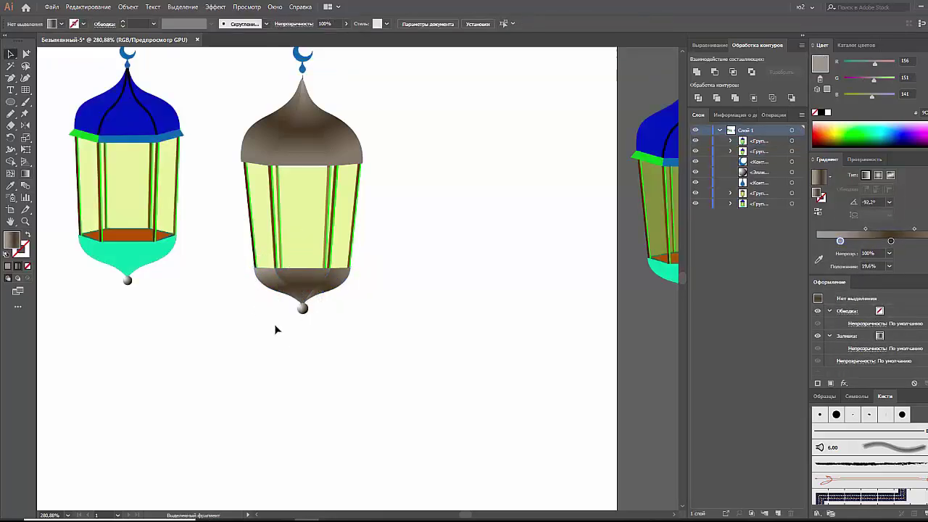
Step: Move the third lantern beside the other two and clear the selection
{"action": "scroll", "coordinate": [326, 304], "scroll_direction": "up", "scroll_amount": 1}
{"action": "key", "text": "ctrl+minus"}
{"action": "left_click_drag", "start_coordinate": [573, 233], "coordinate": [409, 239]}
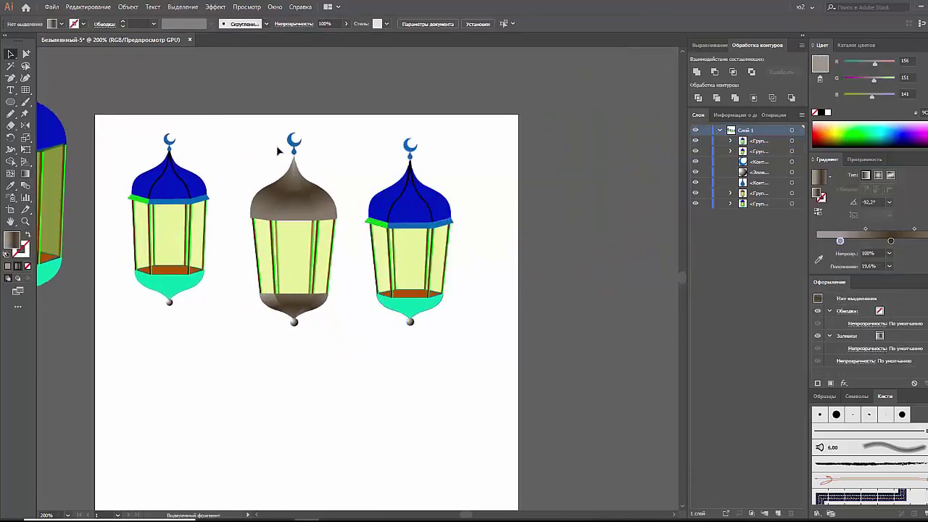
{"action": "left_click", "coordinate": [277, 383]}
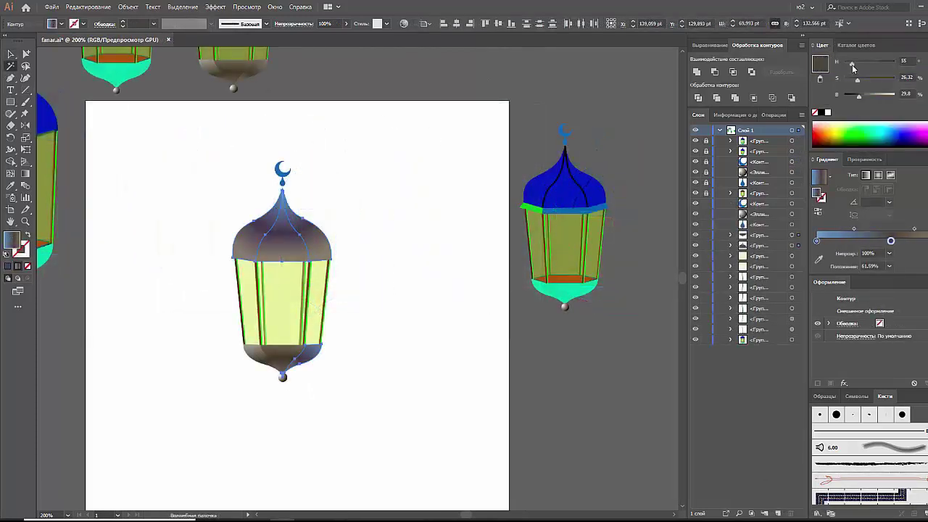
Step: Copy the light brown dome gradient onto the crescent with the Eyedropper
{"action": "left_click", "coordinate": [891, 242]}
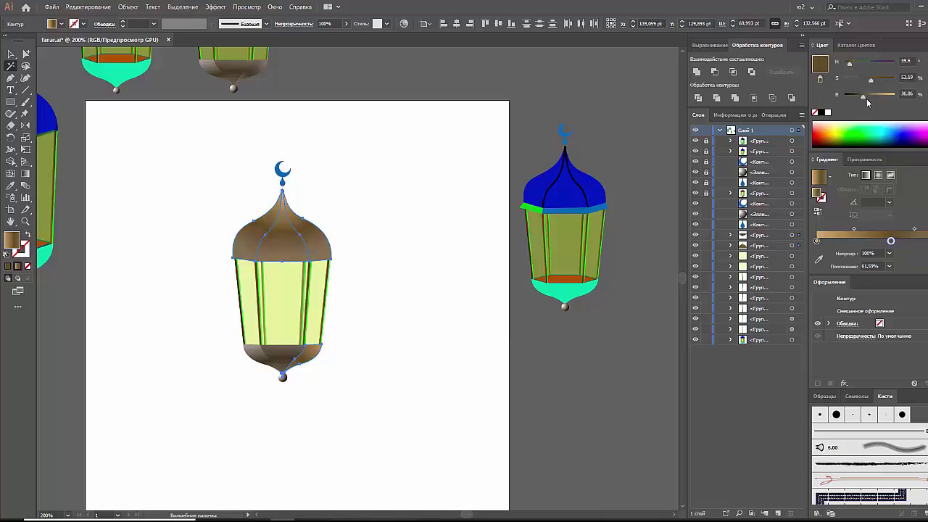
{"action": "key", "text": "i"}
{"action": "left_click", "coordinate": [307, 220]}
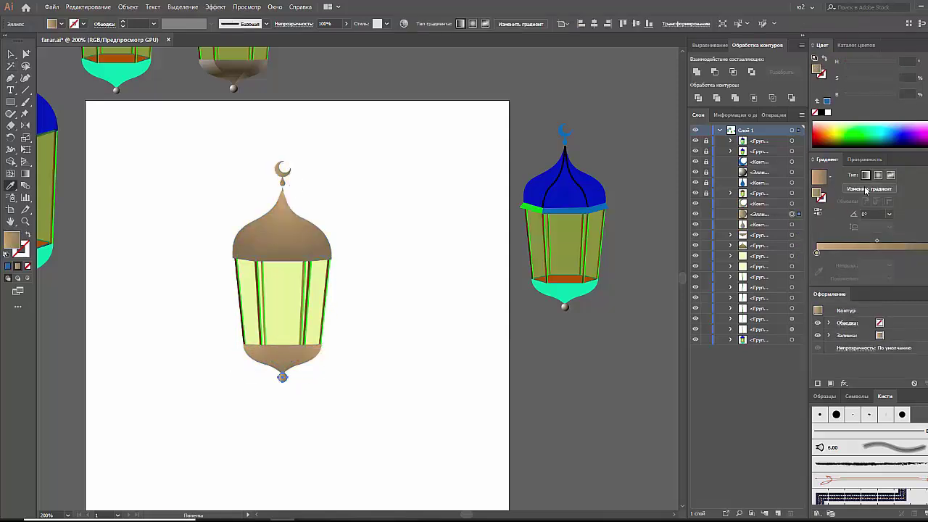
{"action": "key", "text": "v"}
{"action": "left_click", "coordinate": [298, 320]}
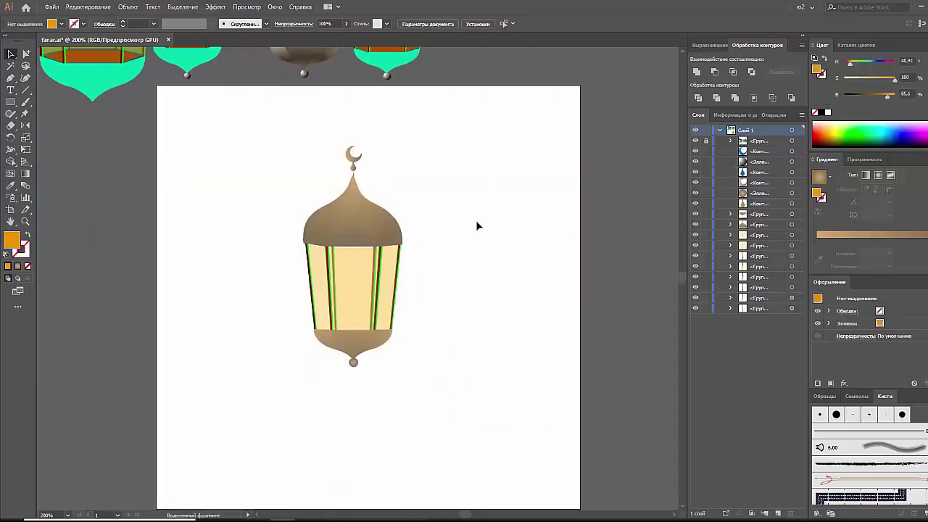
Step: Select the matching-coloured lantern bars, then the glass-and-bars group
{"action": "key", "text": "ctrl+equal"}
{"action": "left_click", "coordinate": [399, 284]}
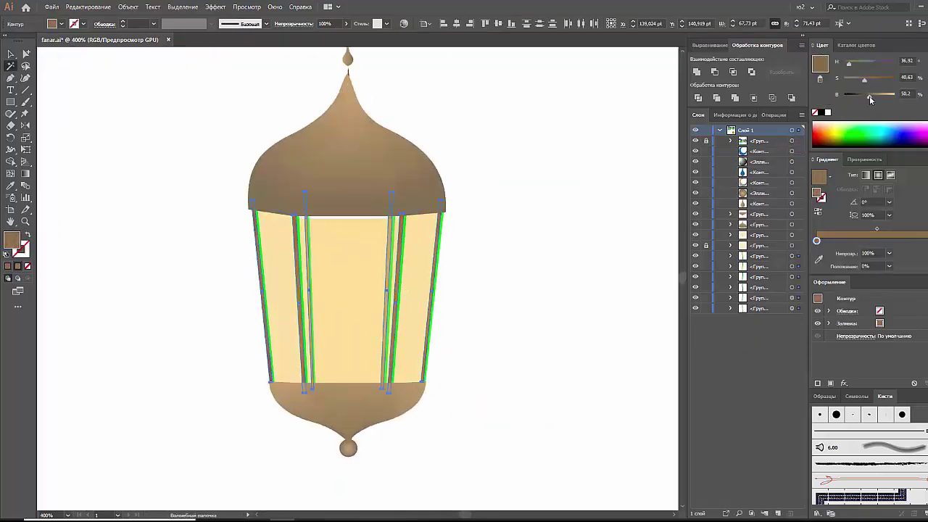
{"action": "left_click", "coordinate": [438, 311]}
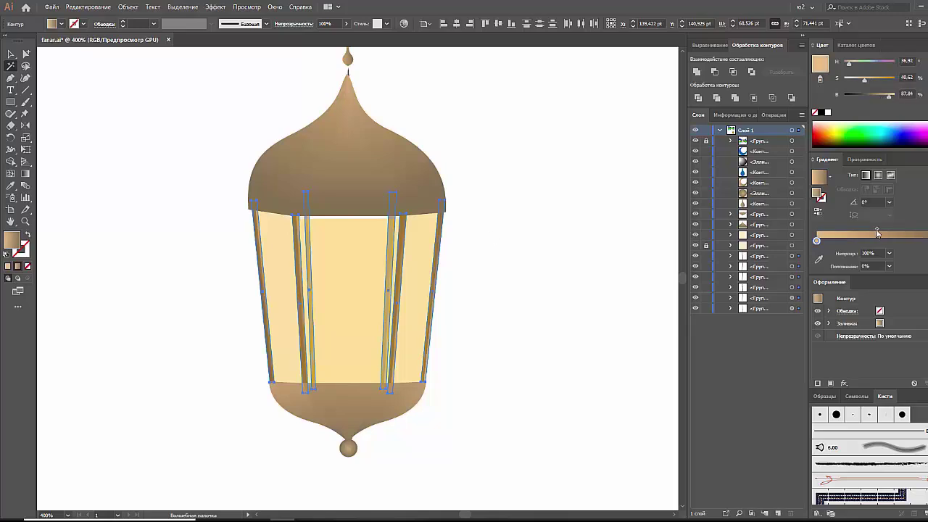
{"action": "key", "text": "v"}
{"action": "left_click", "coordinate": [349, 206]}
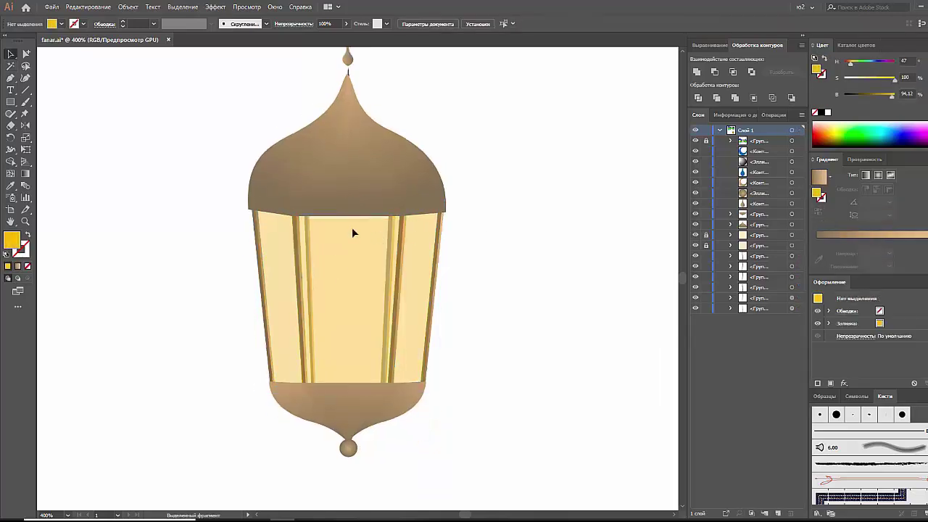
{"action": "scroll", "coordinate": [493, 243], "scroll_direction": "up", "scroll_amount": 3}
Step: Drag a diagonal gradient across the dome and fine-tune its angle
{"action": "left_click", "coordinate": [306, 211]}
{"action": "key", "text": "g"}
{"action": "left_click_drag", "start_coordinate": [346, 131], "coordinate": [307, 182]}
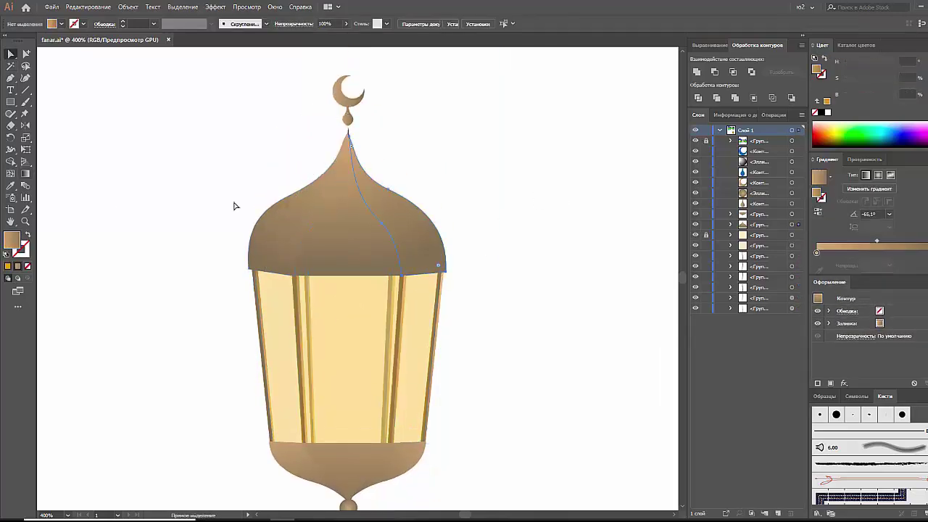
{"action": "left_click_drag", "start_coordinate": [374, 142], "coordinate": [433, 270]}
{"action": "left_click_drag", "start_coordinate": [296, 218], "coordinate": [279, 129]}
{"action": "left_click_drag", "start_coordinate": [331, 236], "coordinate": [249, 206]}
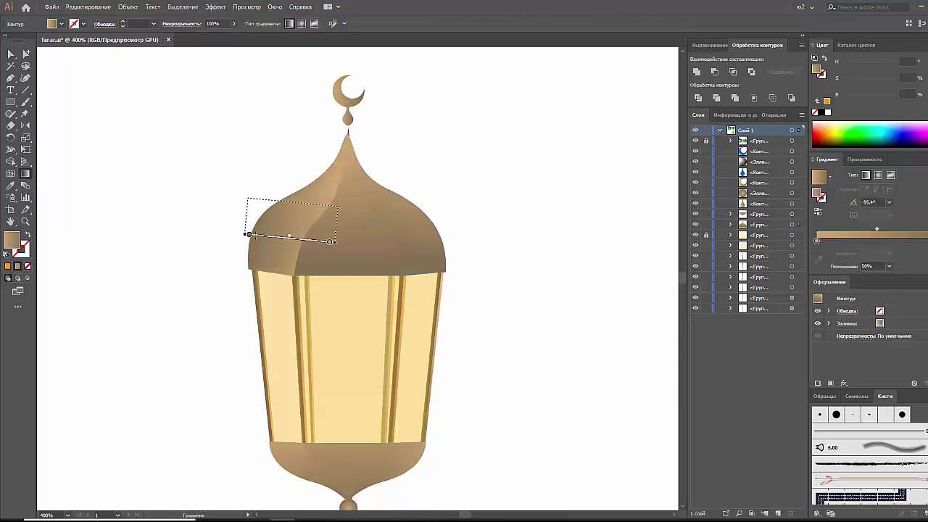
{"action": "left_click_drag", "start_coordinate": [321, 187], "coordinate": [363, 135]}
Step: Give the bottom cap and right part of the dome a new diagonal gradient direction
{"action": "scroll", "coordinate": [322, 354], "scroll_direction": "down", "scroll_amount": 1}
{"action": "left_click", "coordinate": [305, 431]}
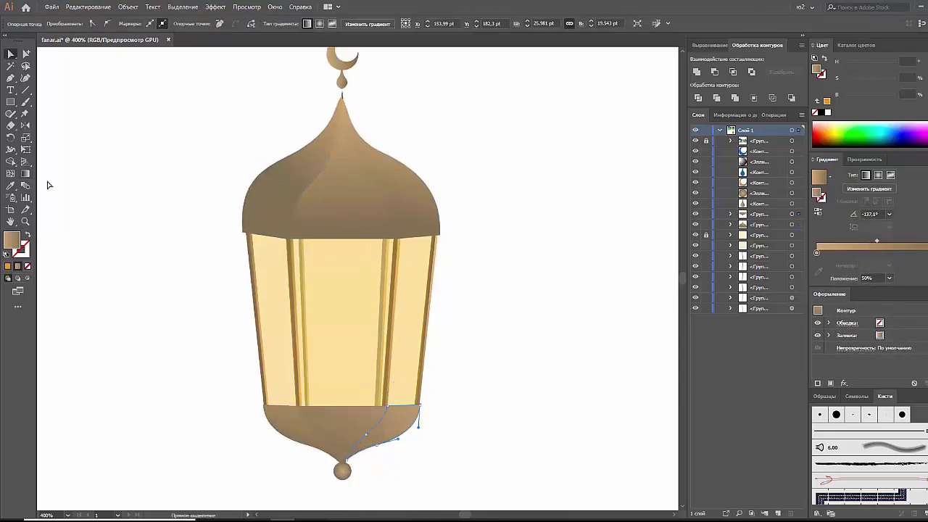
{"action": "left_click", "coordinate": [406, 189]}
{"action": "left_click_drag", "start_coordinate": [425, 128], "coordinate": [319, 265]}
{"action": "scroll", "coordinate": [147, 95], "scroll_direction": "up", "scroll_amount": 1}
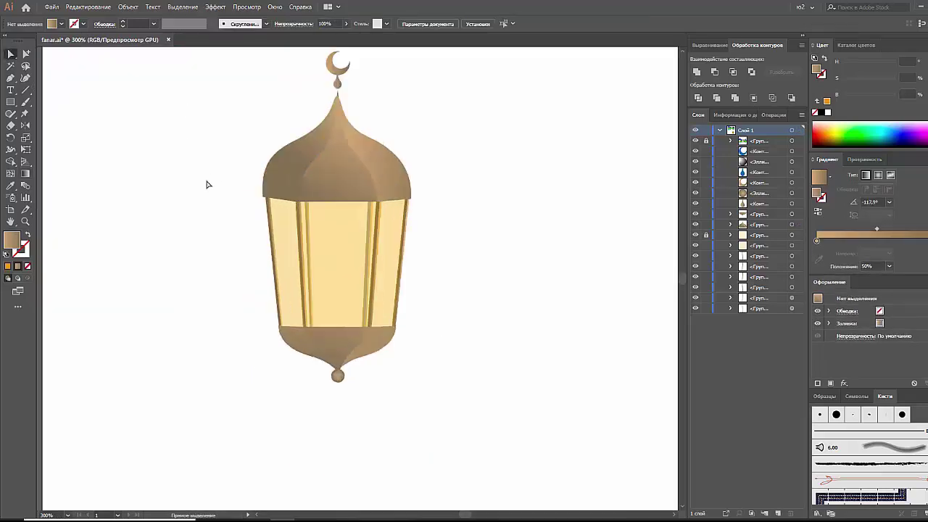
{"action": "left_click_drag", "start_coordinate": [326, 187], "coordinate": [385, 296]}
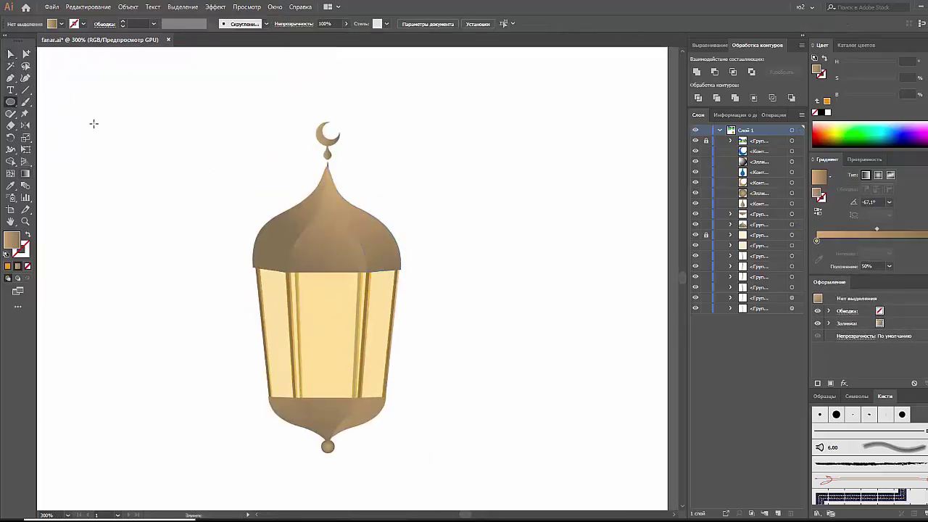
Step: Draw two glow circles with radial gradients and adjust the gradient fade
{"action": "left_click_drag", "start_coordinate": [98, 125], "coordinate": [199, 225]}
{"action": "left_click", "coordinate": [879, 175]}
{"action": "left_click_drag", "start_coordinate": [254, 87], "coordinate": [354, 187]}
{"action": "mouse_move", "coordinate": [817, 240]}
{"action": "left_mouse_down"}
{"action": "mouse_move", "coordinate": [829, 252]}
{"action": "mouse_move", "coordinate": [863, 251]}
{"action": "left_mouse_up"}
Step: Place a glow circle on the dome in Screen blend mode, moving the other off the crescent
{"action": "left_click_drag", "start_coordinate": [304, 135], "coordinate": [440, 145]}
{"action": "left_click_drag", "start_coordinate": [148, 175], "coordinate": [324, 225]}
{"action": "left_click", "coordinate": [841, 174]}
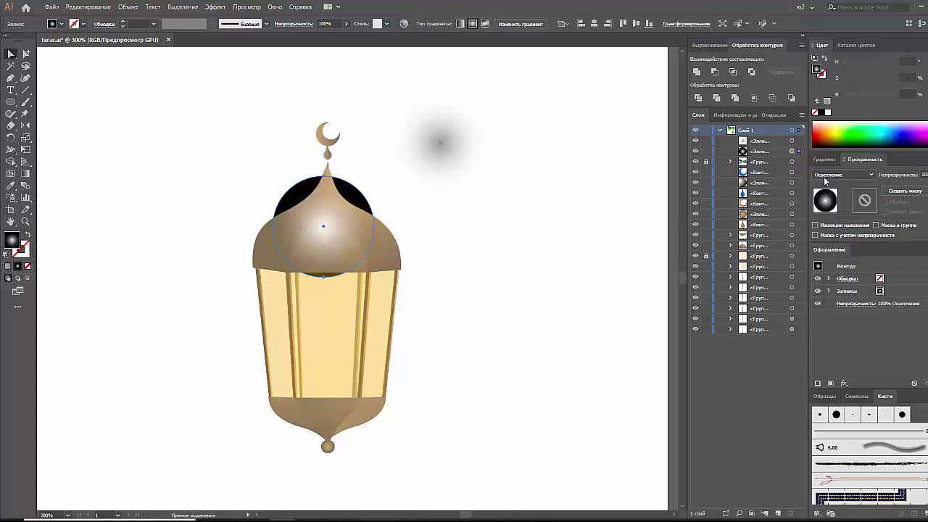
{"action": "left_click", "coordinate": [472, 174]}
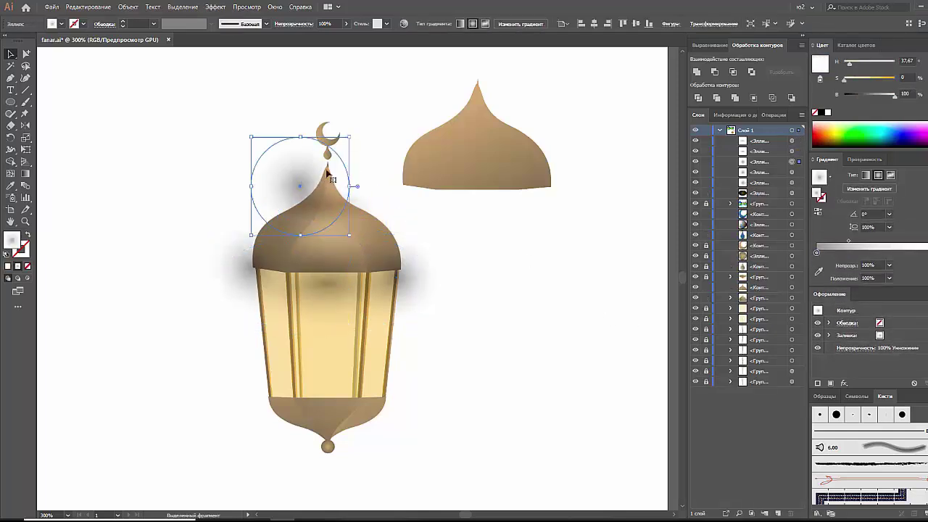
Step: Pencil a dome-shaped outline and make it a light grey gradient mesh
{"action": "key", "text": "n"}
{"action": "left_click_drag", "start_coordinate": [230, 275], "coordinate": [235, 228]}
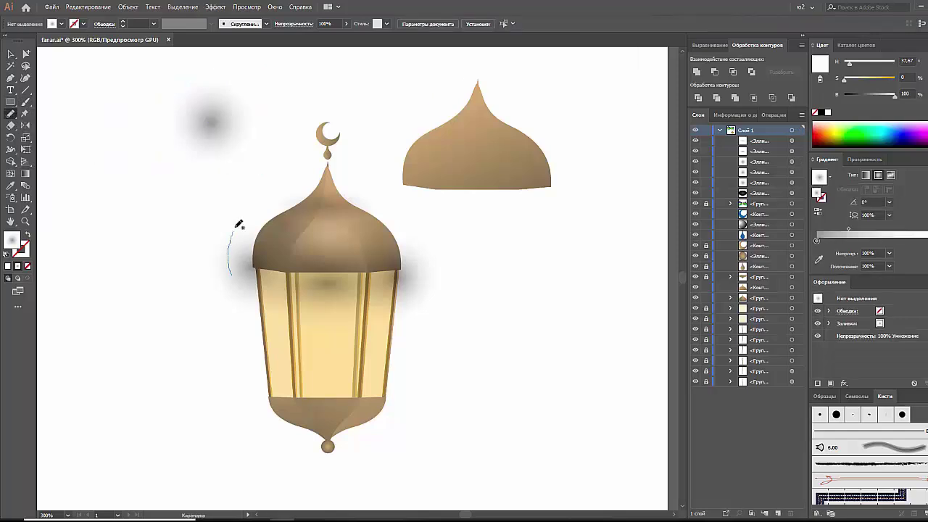
{"action": "left_click_drag", "start_coordinate": [425, 259], "coordinate": [231, 275]}
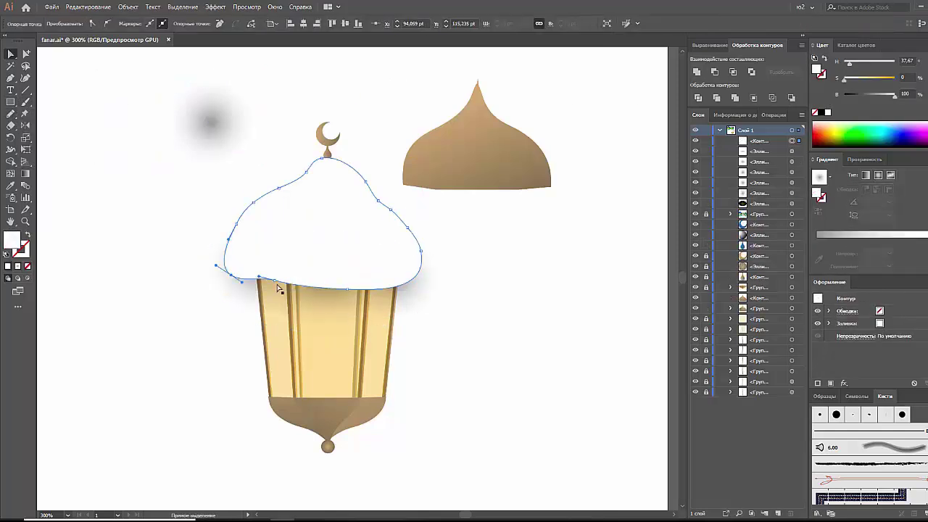
{"action": "left_click", "coordinate": [864, 159]}
{"action": "key", "text": "u"}
{"action": "left_click", "coordinate": [263, 253]}
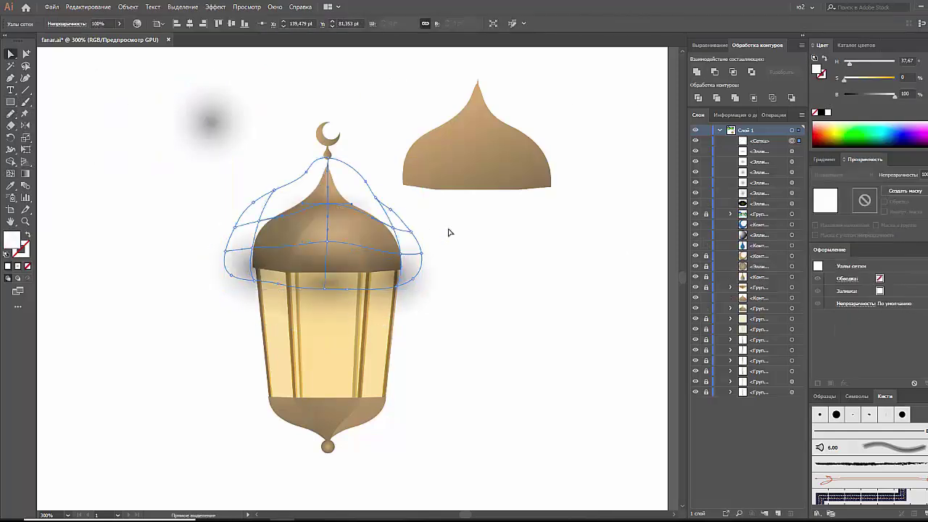
{"action": "left_click_drag", "start_coordinate": [845, 63], "coordinate": [852, 63]}
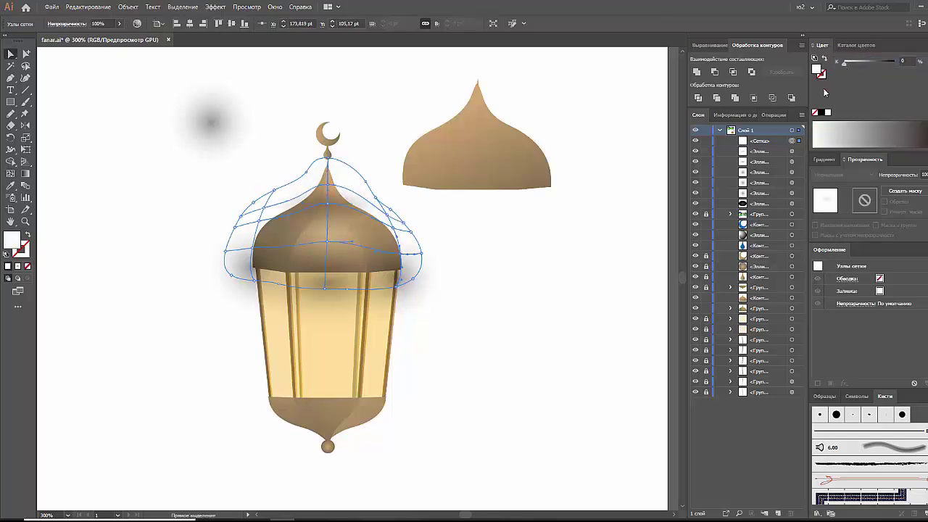
{"action": "left_click", "coordinate": [258, 225]}
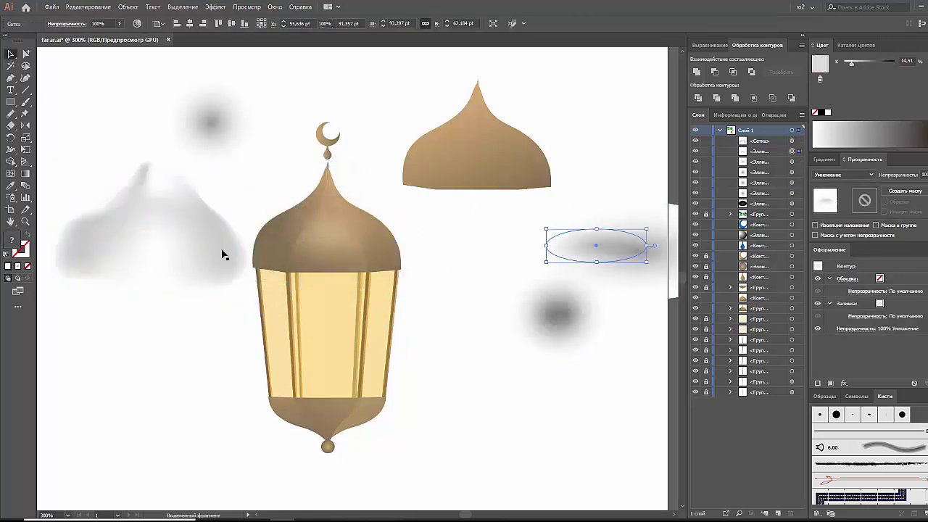
Step: Reflect the mesh vertically over the lantern bottom and fit the mesh copies to dome and base
{"action": "left_click_drag", "start_coordinate": [425, 285], "coordinate": [217, 355]}
{"action": "right_click", "coordinate": [158, 276]}
{"action": "left_click", "coordinate": [394, 398]}
{"action": "left_click_drag", "start_coordinate": [145, 305], "coordinate": [326, 421]}
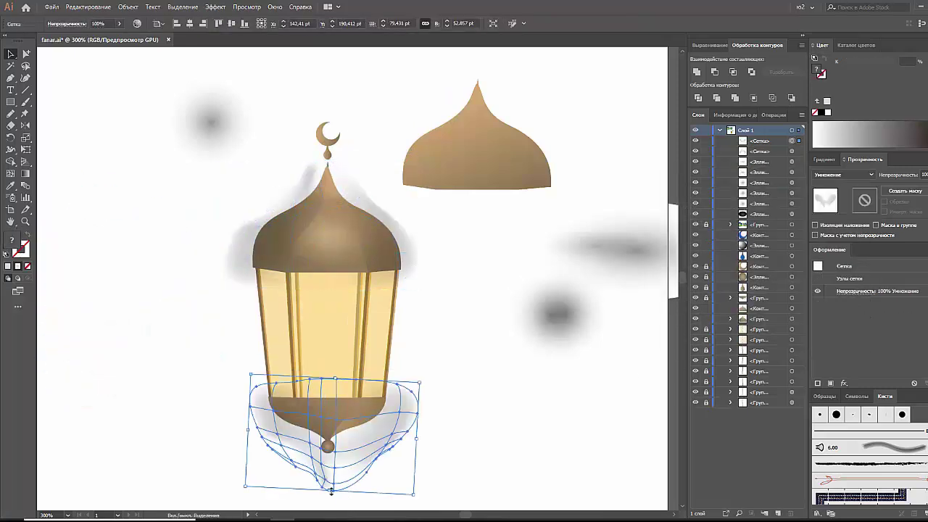
{"action": "left_click_drag", "start_coordinate": [476, 138], "coordinate": [353, 188]}
{"action": "mouse_move", "coordinate": [388, 236]}
{"action": "left_mouse_down"}
{"action": "mouse_move", "coordinate": [253, 222]}
{"action": "mouse_move", "coordinate": [406, 254]}
{"action": "left_mouse_up"}
{"action": "left_click", "coordinate": [436, 263]}
{"action": "scroll", "coordinate": [435, 264], "scroll_direction": "down", "scroll_amount": 1}
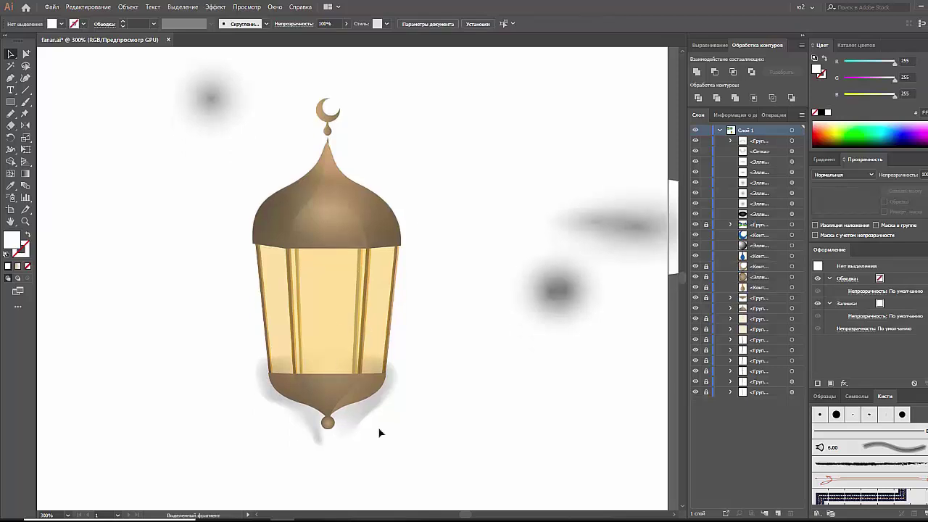
{"action": "mouse_move", "coordinate": [347, 404]}
{"action": "left_mouse_down"}
{"action": "mouse_move", "coordinate": [469, 410]}
{"action": "mouse_move", "coordinate": [369, 408]}
{"action": "left_mouse_up"}
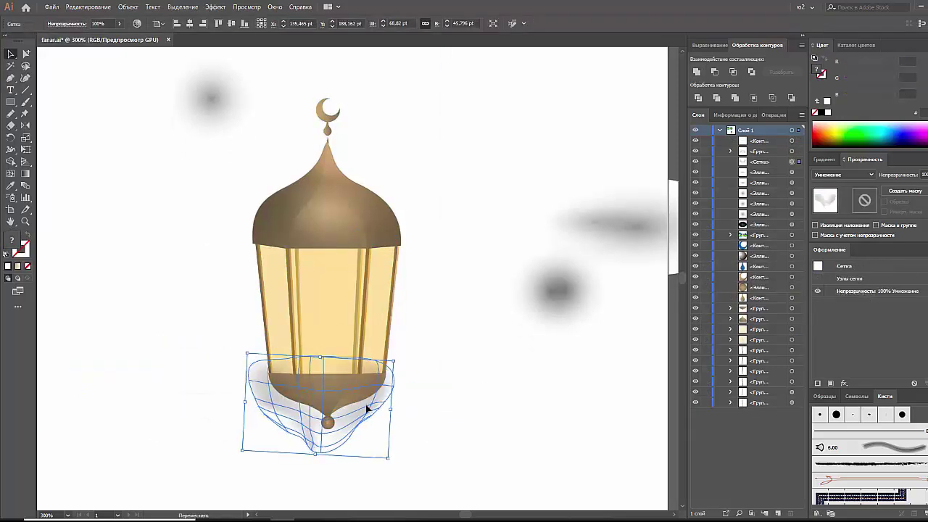
{"action": "left_click_drag", "start_coordinate": [319, 449], "coordinate": [344, 427]}
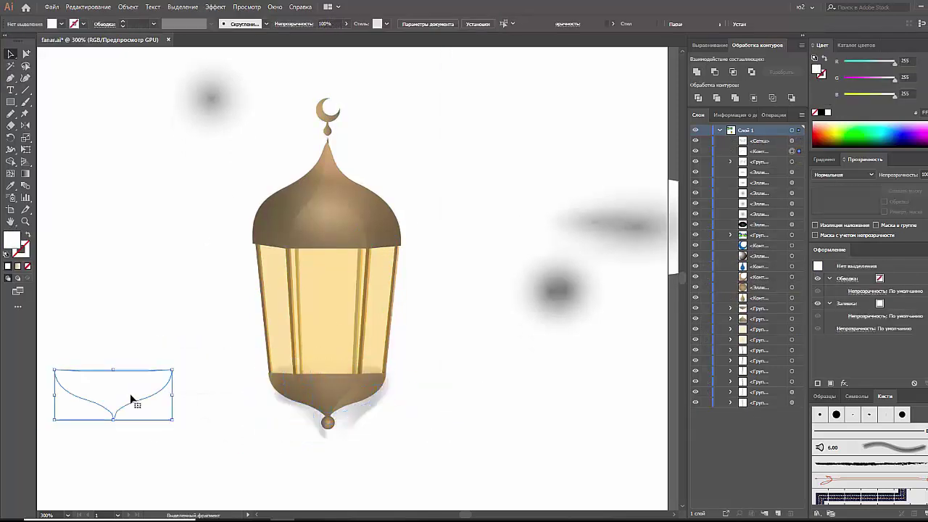
Step: Select the lantern glass group and enter it to edit its shapes
{"action": "left_click", "coordinate": [370, 409]}
{"action": "left_click", "coordinate": [423, 415]}
{"action": "left_click", "coordinate": [365, 327]}
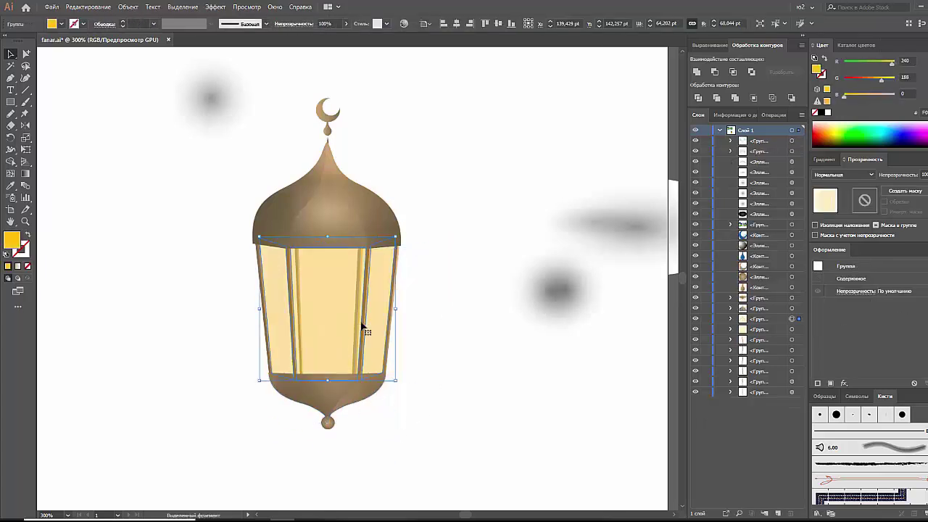
{"action": "left_click", "coordinate": [336, 322]}
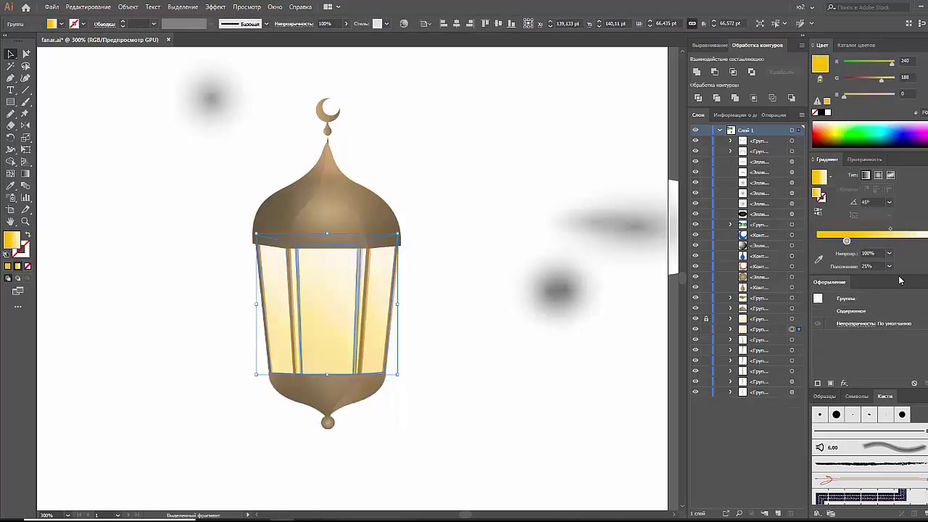
{"action": "double_click", "coordinate": [316, 330]}
Step: Erase part of a glass shape and set the upper piece to Screen blend mode
{"action": "left_click", "coordinate": [316, 330]}
{"action": "double_click", "coordinate": [11, 125]}
{"action": "type", "text": "100"}
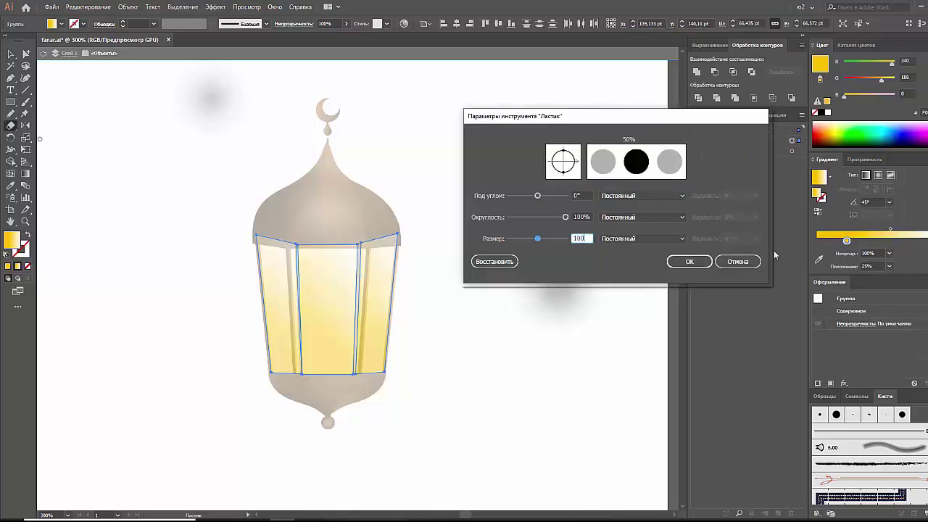
{"action": "left_click", "coordinate": [677, 261]}
{"action": "left_click", "coordinate": [864, 159]}
{"action": "left_click", "coordinate": [845, 175]}
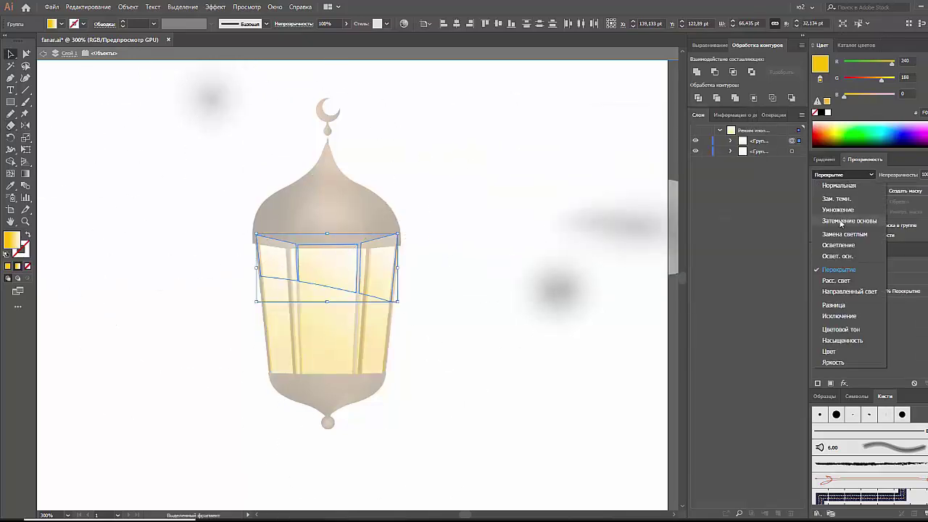
{"action": "key", "text": "Escape"}
{"action": "key", "text": "v"}
{"action": "left_click", "coordinate": [408, 305]}
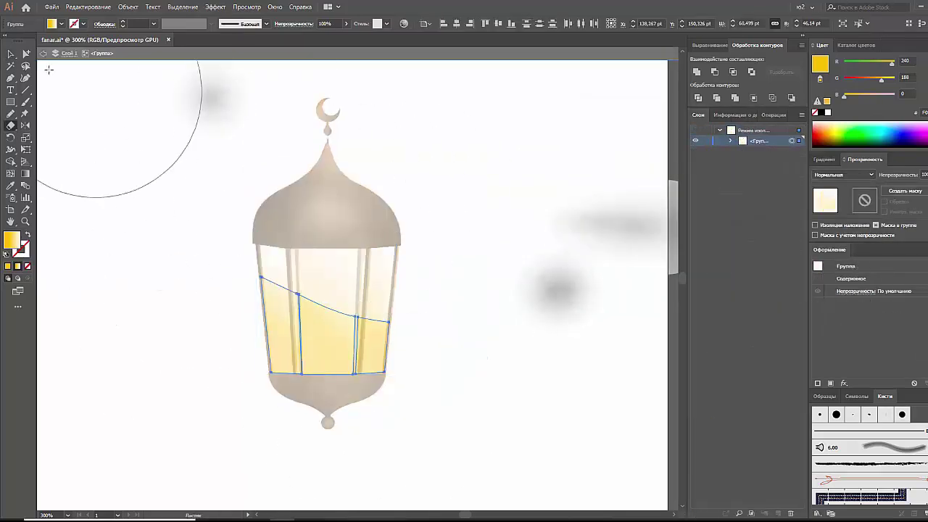
Step: Select the frame pillars with the Direct Selection tool
{"action": "key", "text": "a"}
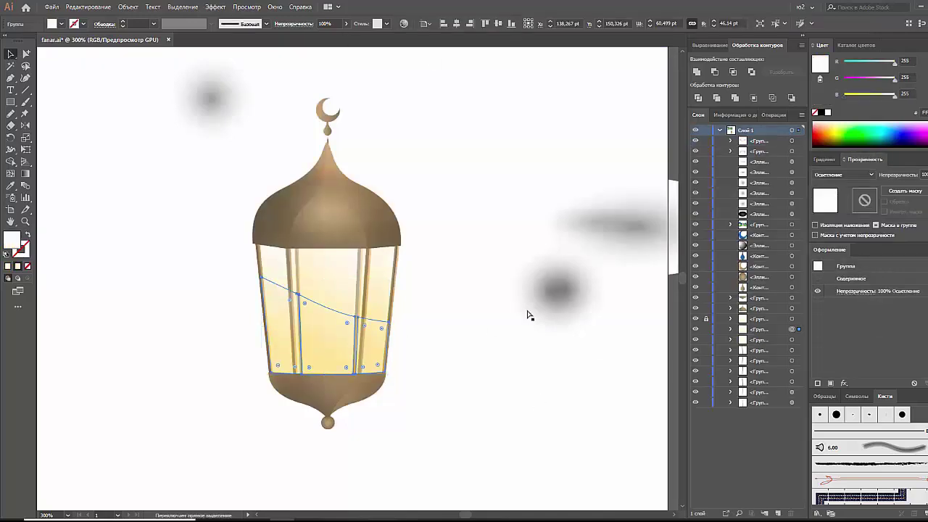
{"action": "left_click", "coordinate": [412, 380]}
{"action": "left_click", "coordinate": [290, 269]}
Step: Select the matching frame pillars with Magic Wand and delete the dark pillar
{"action": "left_click", "coordinate": [269, 238], "text": "shift"}
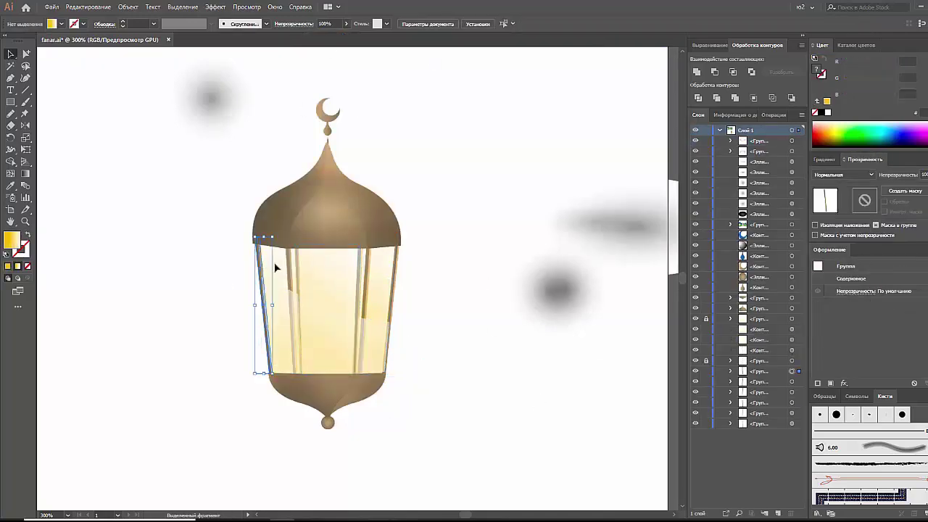
{"action": "left_click", "coordinate": [398, 288], "text": "shift"}
{"action": "left_click", "coordinate": [431, 418]}
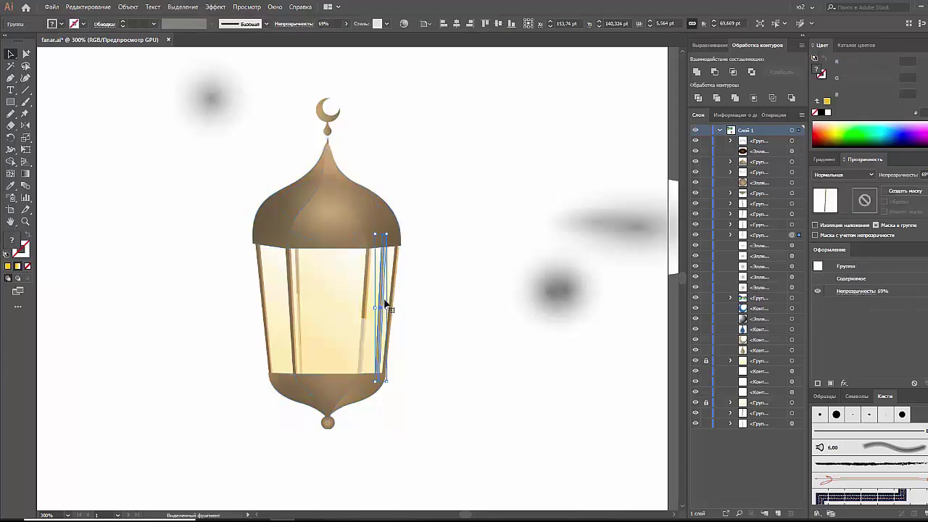
{"action": "key", "text": "ctrl+plus"}
{"action": "key", "text": "ctrl+plus"}
{"action": "key", "text": "y"}
{"action": "left_click", "coordinate": [218, 246]}
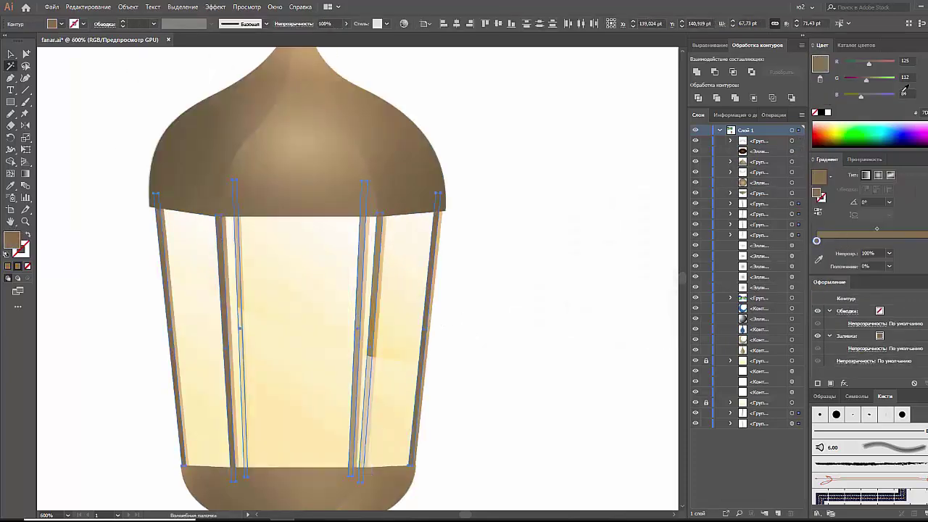
{"action": "key", "text": "a"}
{"action": "key", "text": "Delete"}
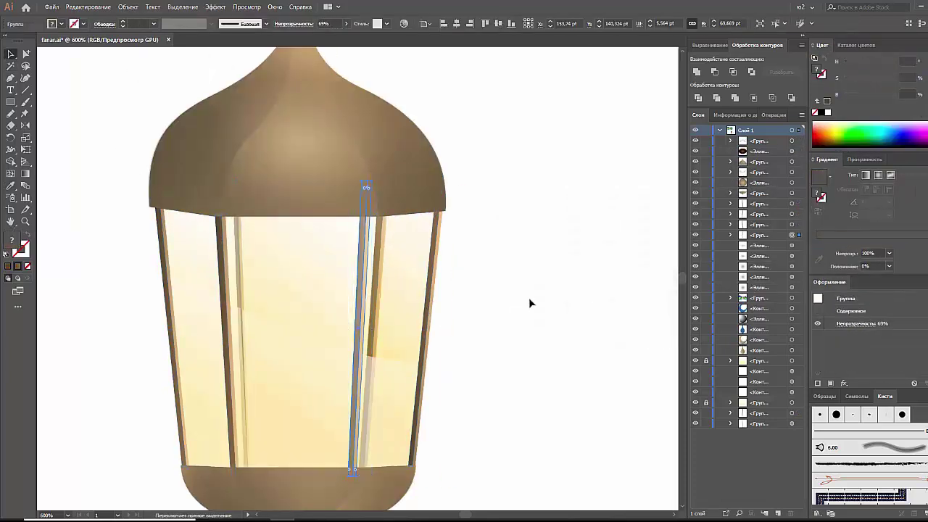
{"action": "left_click", "coordinate": [224, 299]}
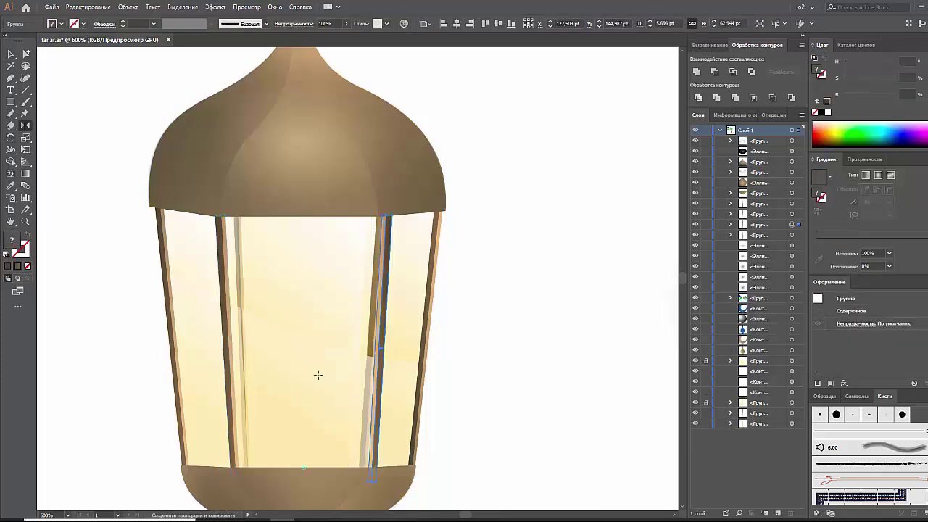
{"action": "left_click", "coordinate": [476, 398]}
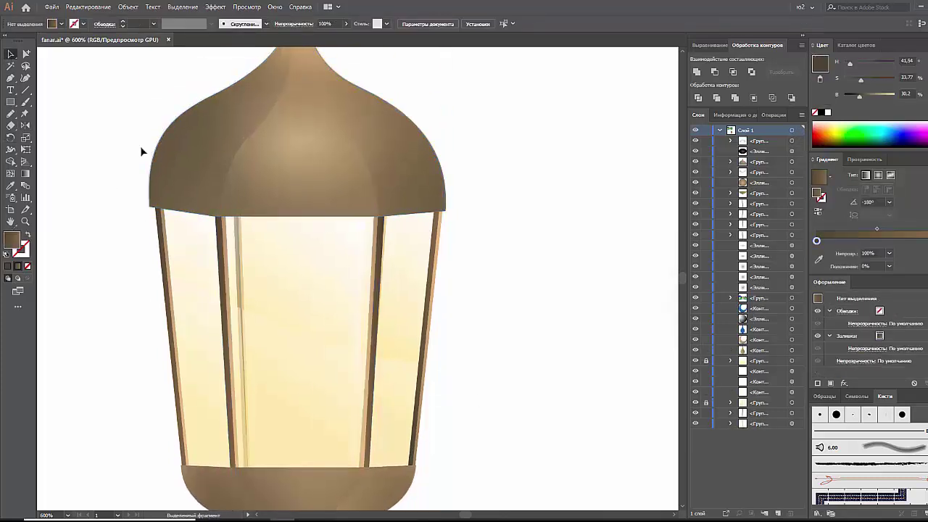
Step: Bend the strip under the cap into an arc warp
{"action": "left_click", "coordinate": [297, 210]}
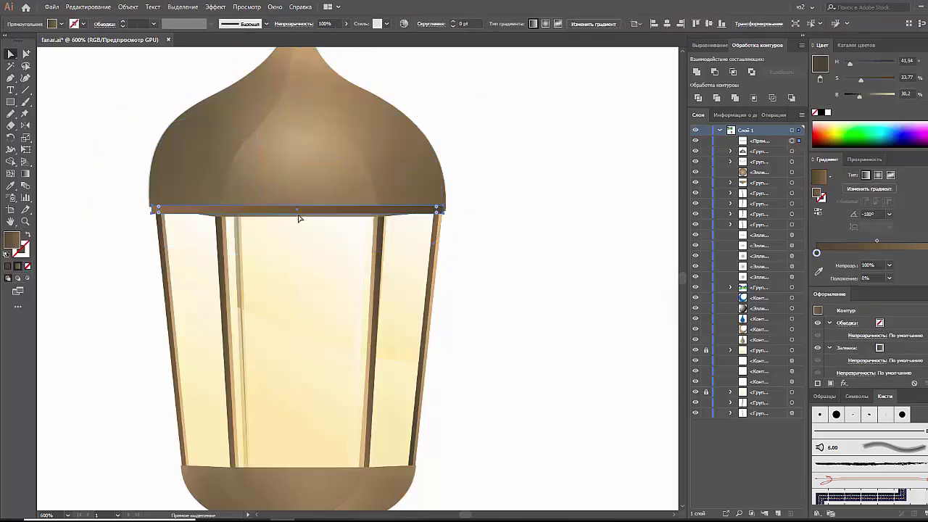
{"action": "scroll", "coordinate": [138, 220], "scroll_direction": "down", "scroll_amount": 1}
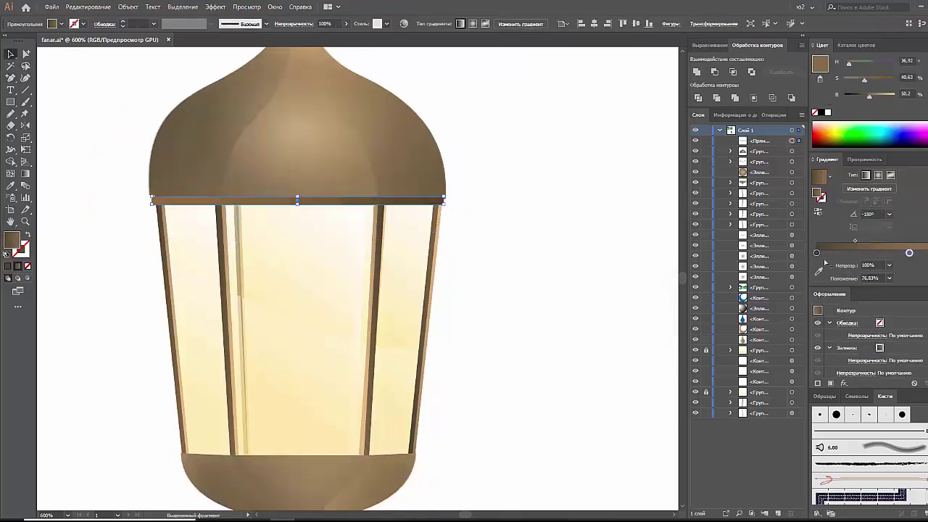
{"action": "key", "text": "Return"}
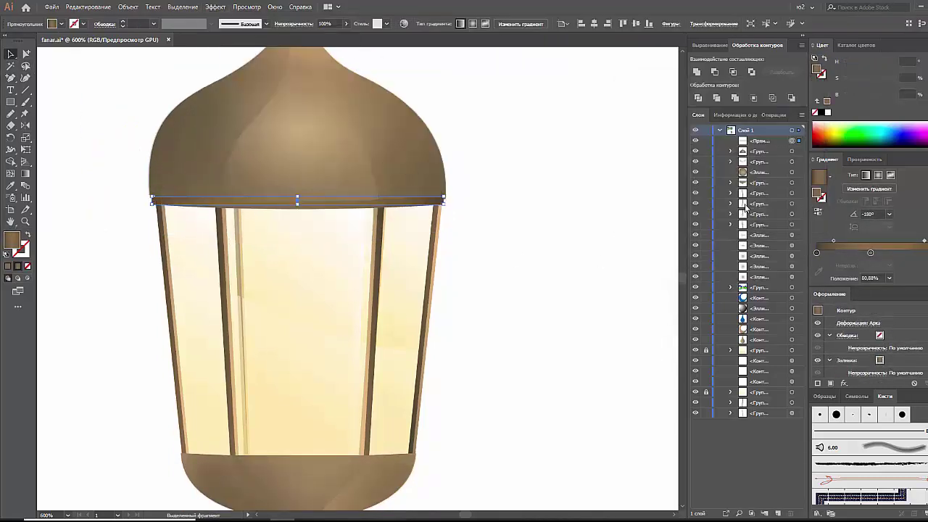
{"action": "left_click", "coordinate": [134, 211]}
{"action": "left_click_drag", "start_coordinate": [134, 210], "coordinate": [178, 242]}
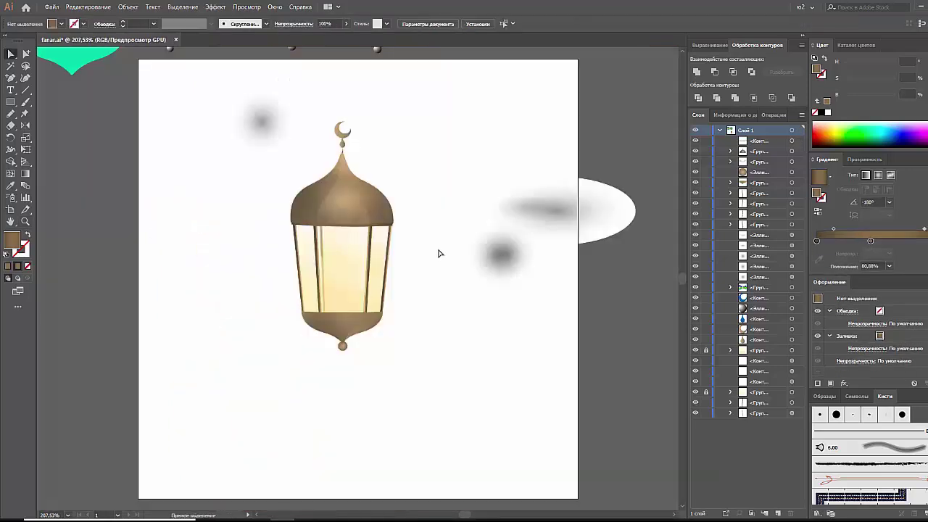
{"action": "left_click_drag", "start_coordinate": [437, 253], "coordinate": [520, 190]}
{"action": "left_click", "coordinate": [520, 190]}
{"action": "key", "text": "ctrl+shift+a"}
{"action": "key", "text": "ctrl+0"}
{"action": "scroll", "coordinate": [445, 305], "scroll_direction": "up", "scroll_amount": 3}
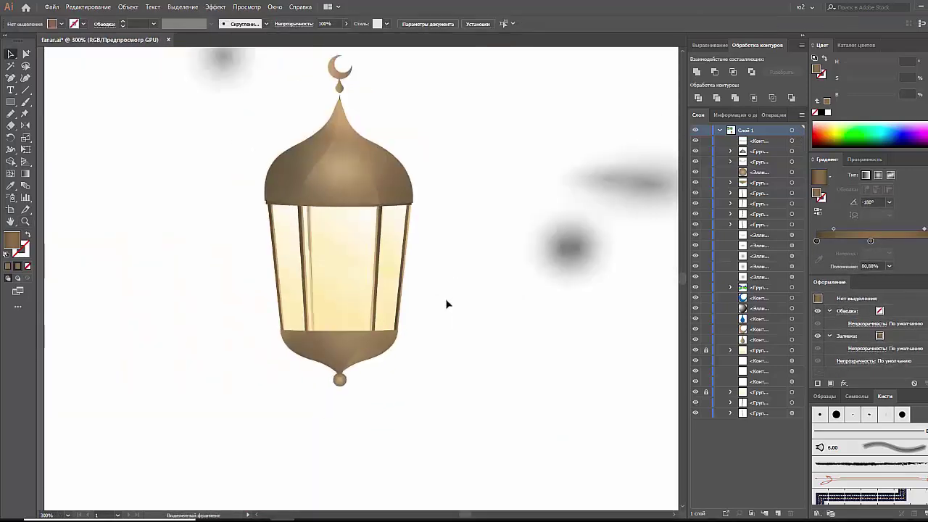
{"action": "scroll", "coordinate": [291, 217], "scroll_direction": "up", "scroll_amount": 2}
Step: Draw a line along the cap's lower edge with an elliptical width profile and one fewer gradient stop
{"action": "key", "text": "backslash"}
{"action": "left_click_drag", "start_coordinate": [445, 238], "coordinate": [445, 239]}
{"action": "key", "text": "v"}
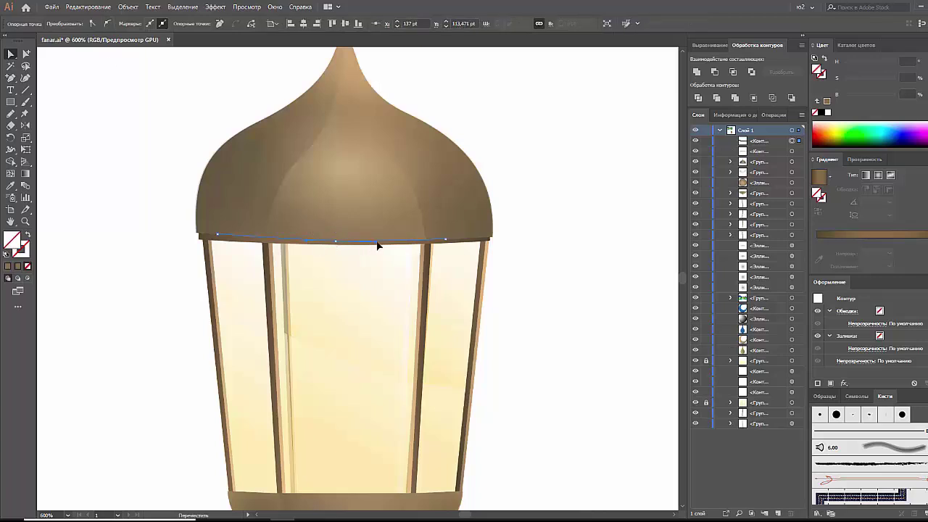
{"action": "left_click", "coordinate": [342, 242]}
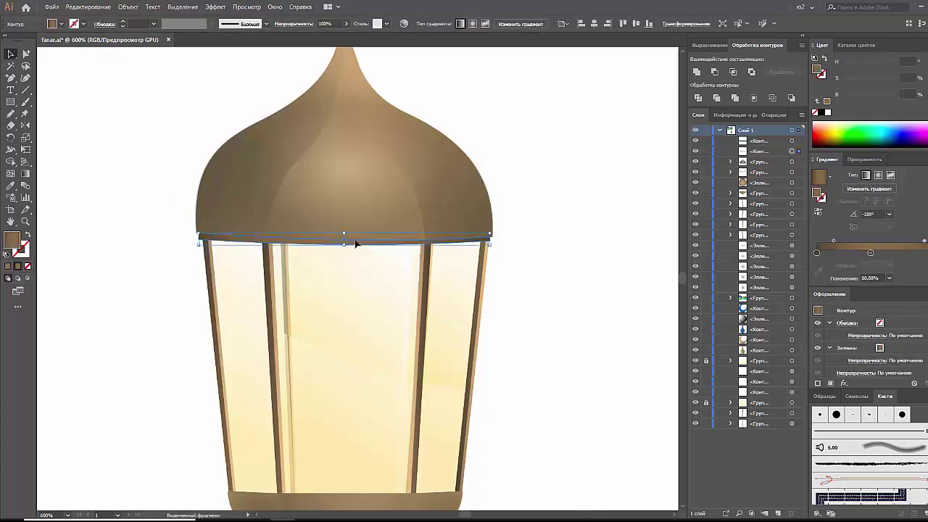
{"action": "left_click", "coordinate": [195, 24]}
{"action": "left_click", "coordinate": [194, 55]}
{"action": "left_click", "coordinate": [867, 175]}
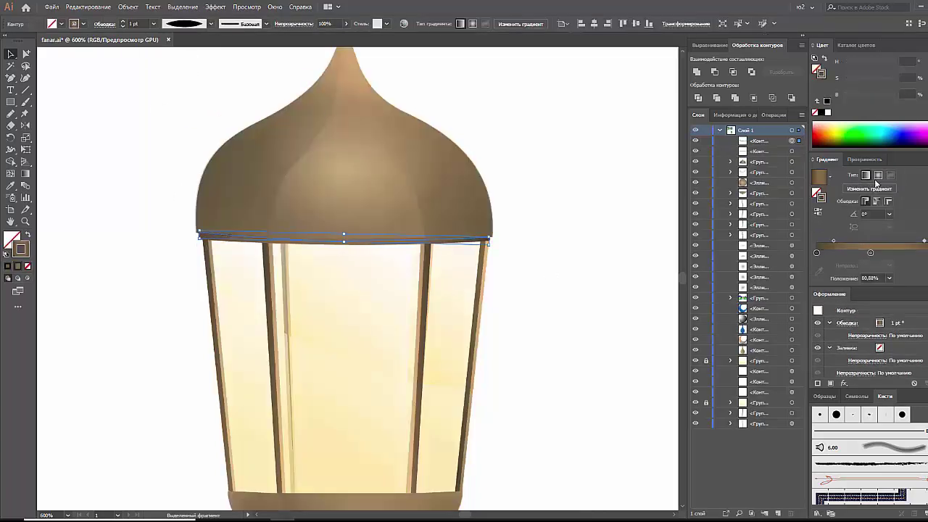
{"action": "left_click_drag", "start_coordinate": [911, 261], "coordinate": [910, 264]}
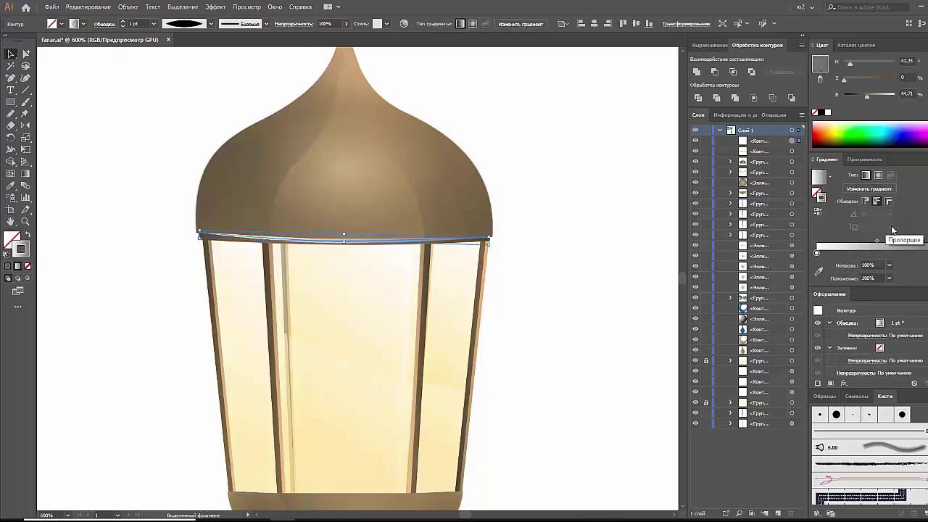
Step: Expand the rim stroke's appearance into a filled shape via Object > Expand Appearance
{"action": "key", "text": "a"}
{"action": "scroll", "coordinate": [382, 245], "scroll_direction": "up", "scroll_amount": 6, "text": "alt"}
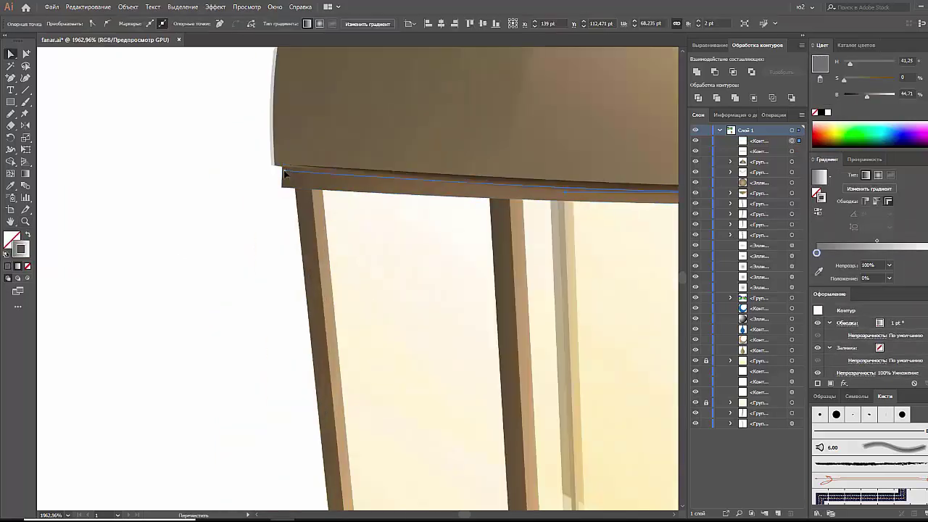
{"action": "scroll", "coordinate": [450, 216], "scroll_direction": "right", "scroll_amount": 3}
{"action": "scroll", "coordinate": [568, 266], "scroll_direction": "right", "scroll_amount": 3}
{"action": "scroll", "coordinate": [568, 266], "scroll_direction": "up", "scroll_amount": 2}
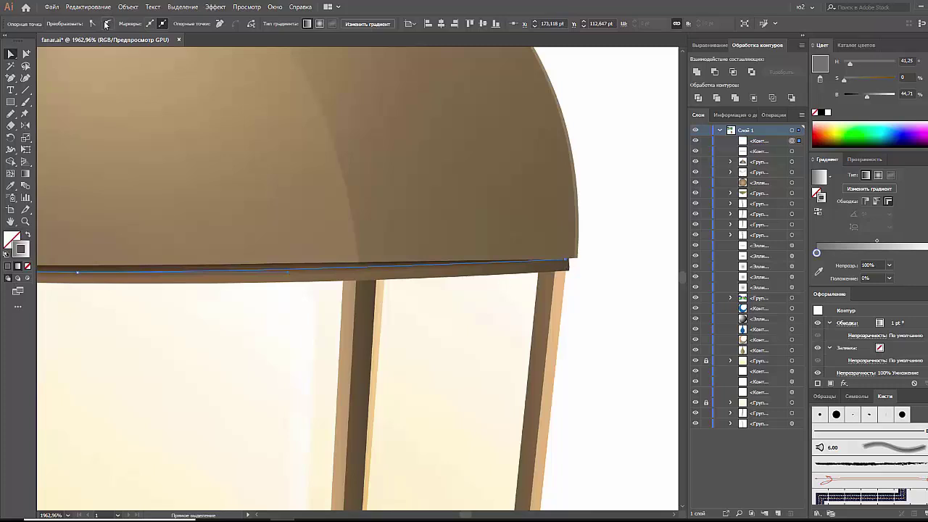
{"action": "scroll", "coordinate": [610, 306], "scroll_direction": "down", "scroll_amount": 8}
{"action": "scroll", "coordinate": [458, 260], "scroll_direction": "up", "scroll_amount": 3}
{"action": "left_click", "coordinate": [128, 6]}
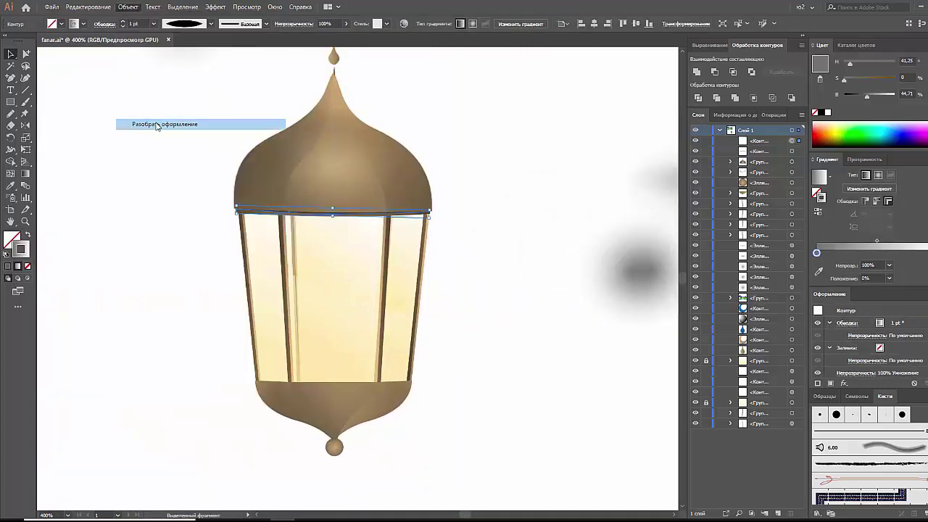
{"action": "left_click", "coordinate": [158, 124]}
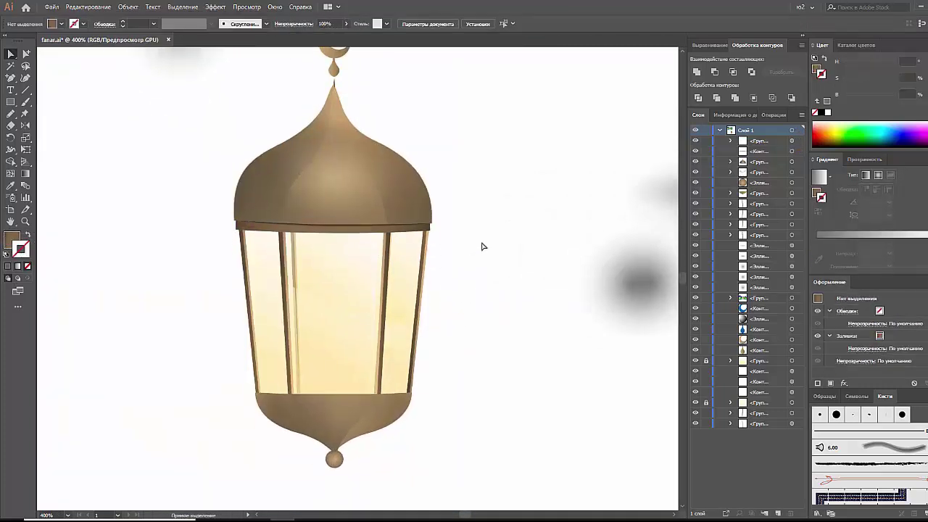
Step: Alt-drag a copy of the dome's rim band down to the bottom of the glass
{"action": "scroll", "coordinate": [444, 203], "scroll_direction": "up", "scroll_amount": 4}
{"action": "scroll", "coordinate": [329, 253], "scroll_direction": "down", "scroll_amount": 2}
{"action": "scroll", "coordinate": [643, 255], "scroll_direction": "down", "scroll_amount": 2}
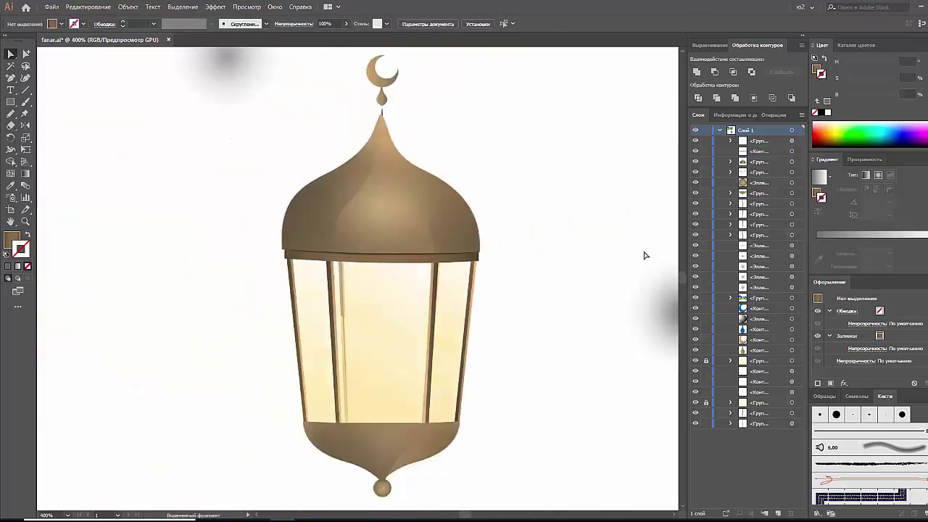
{"action": "scroll", "coordinate": [456, 333], "scroll_direction": "up", "scroll_amount": 1}
{"action": "scroll", "coordinate": [410, 227], "scroll_direction": "up", "scroll_amount": 2}
{"action": "left_click", "coordinate": [338, 195]}
{"action": "left_click_drag", "start_coordinate": [425, 193], "coordinate": [417, 355]}
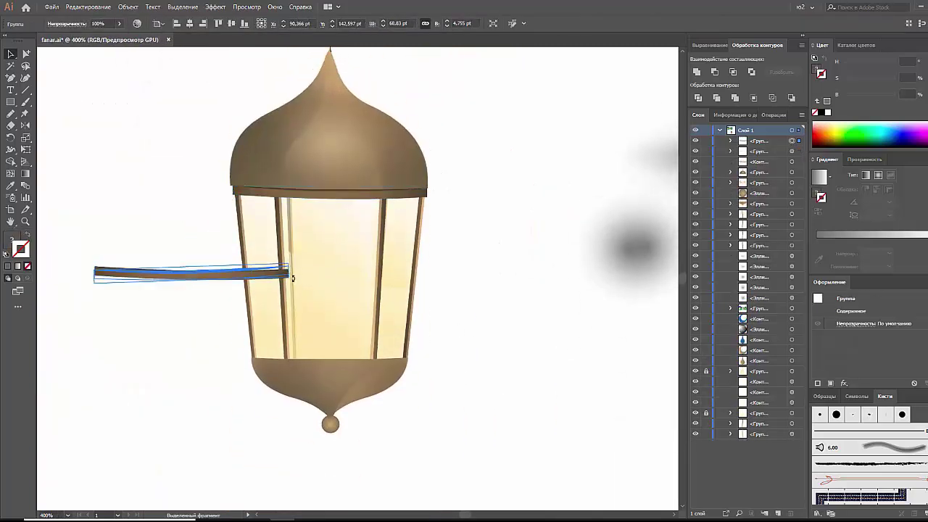
{"action": "double_click", "coordinate": [414, 355]}
{"action": "scroll", "coordinate": [269, 393], "scroll_direction": "up", "scroll_amount": 2}
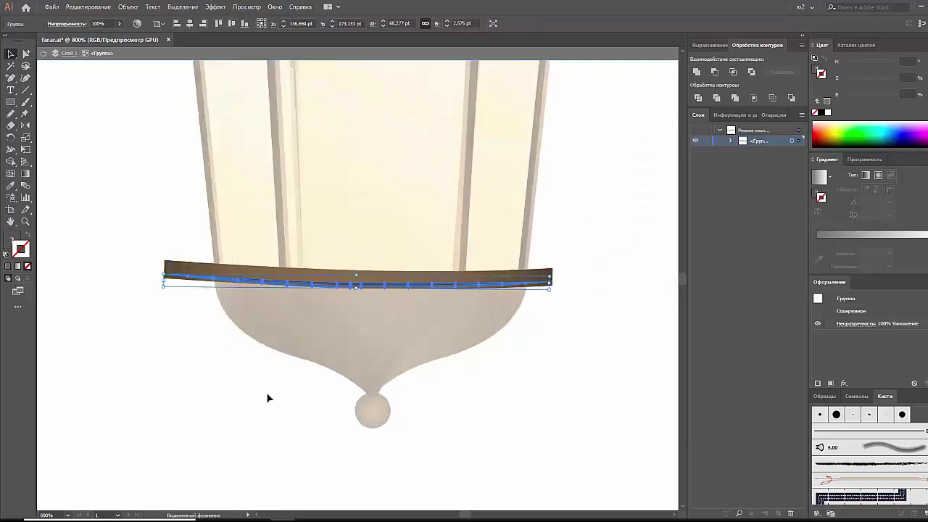
Step: Curve the band copy with an Arc warp and pull its left end in to match the body
{"action": "key", "text": "alt+shift+ctrl+w"}
{"action": "left_click", "coordinate": [743, 208]}
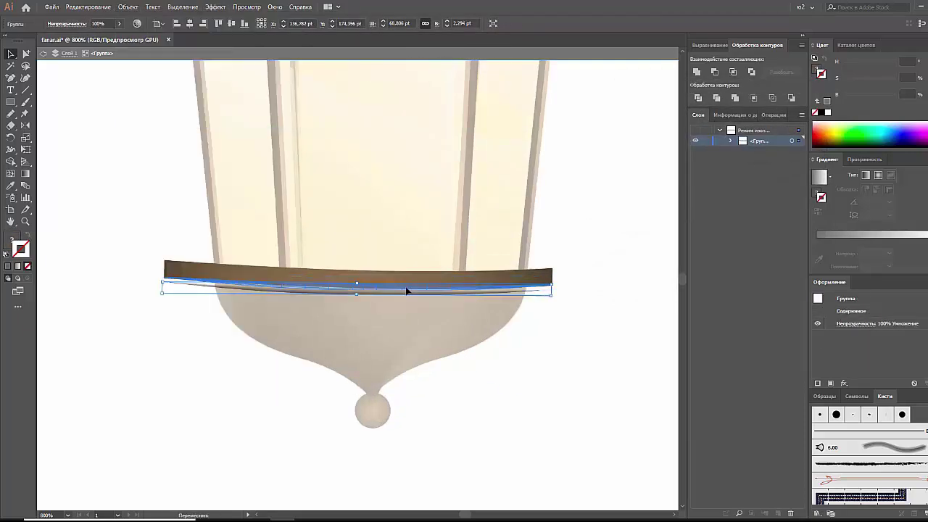
{"action": "double_click", "coordinate": [531, 376]}
{"action": "left_click_drag", "start_coordinate": [187, 274], "coordinate": [212, 275]}
{"action": "scroll", "coordinate": [570, 328], "scroll_direction": "up", "scroll_amount": 2}
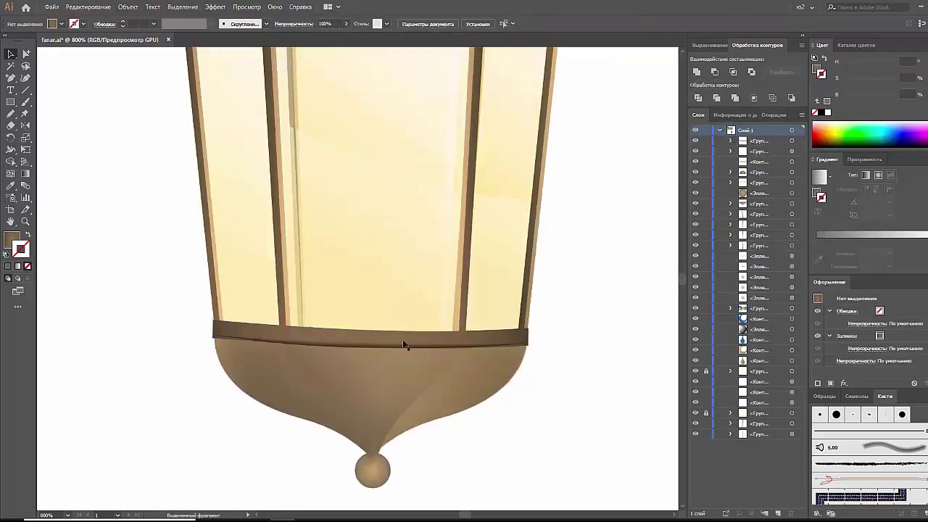
{"action": "left_click", "coordinate": [26, 150]}
{"action": "double_click", "coordinate": [341, 352]}
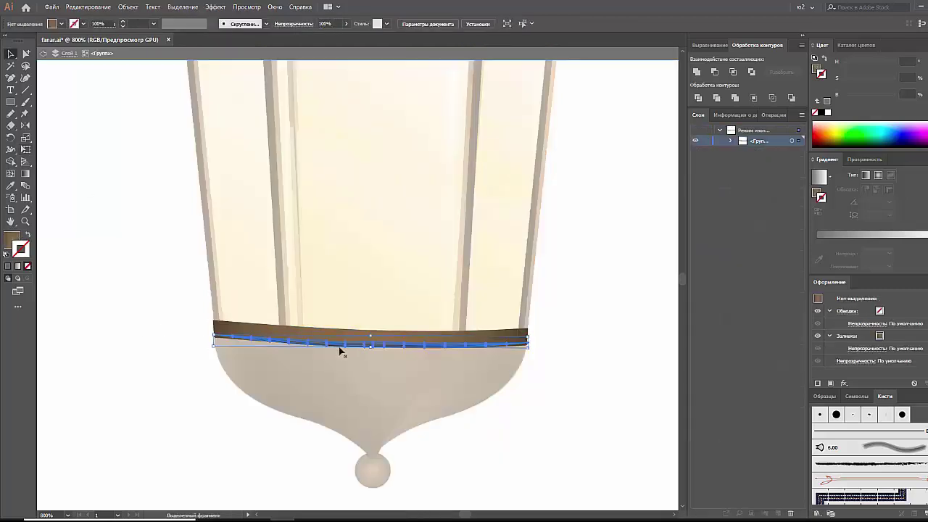
{"action": "double_click", "coordinate": [564, 368]}
{"action": "scroll", "coordinate": [563, 365], "scroll_direction": "down", "scroll_amount": 2}
Step: Draw a gradient-filled floor ellipse across the lower band, undoing a stray rectangle
{"action": "right_click", "coordinate": [10, 102]}
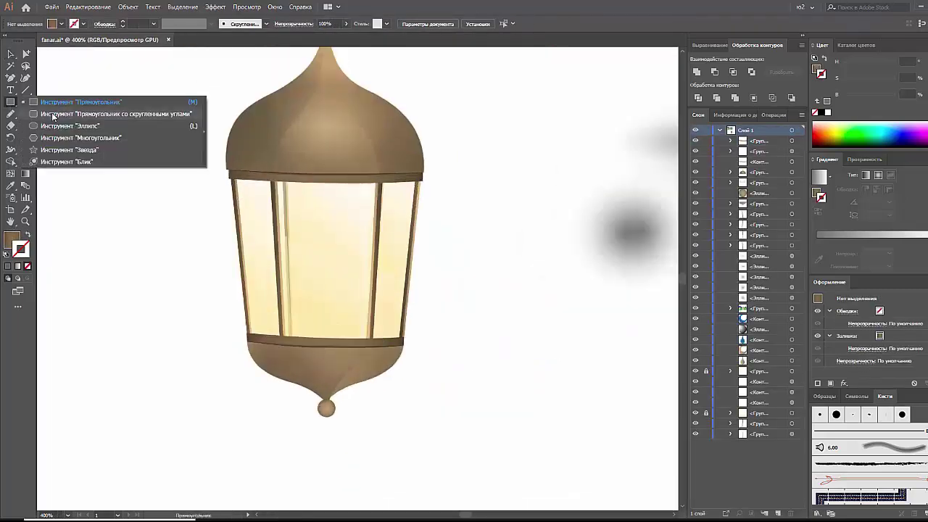
{"action": "left_click", "coordinate": [80, 131]}
{"action": "left_click_drag", "start_coordinate": [248, 334], "coordinate": [408, 318]}
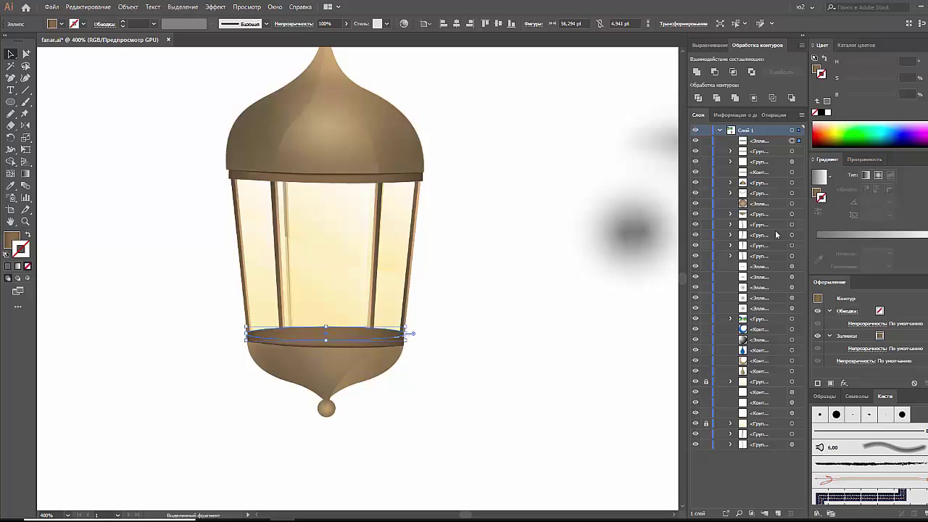
{"action": "left_click", "coordinate": [819, 176]}
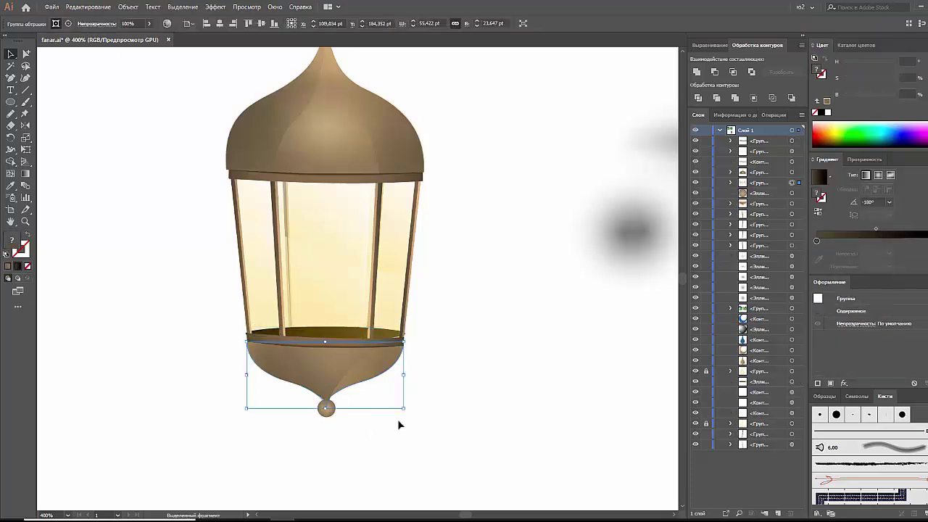
{"action": "left_click_drag", "start_coordinate": [174, 164], "coordinate": [476, 344]}
{"action": "left_click_drag", "start_coordinate": [245, 342], "coordinate": [409, 422]}
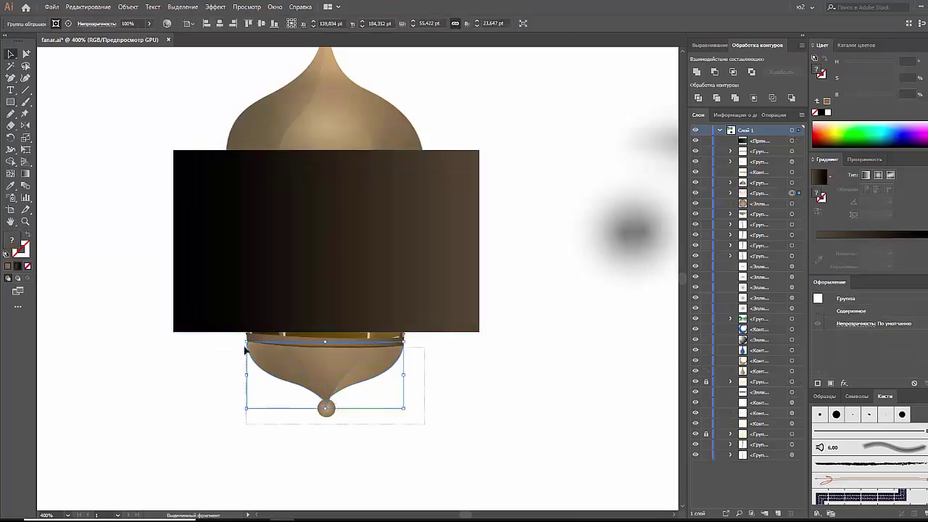
{"action": "key", "text": "ctrl+plus"}
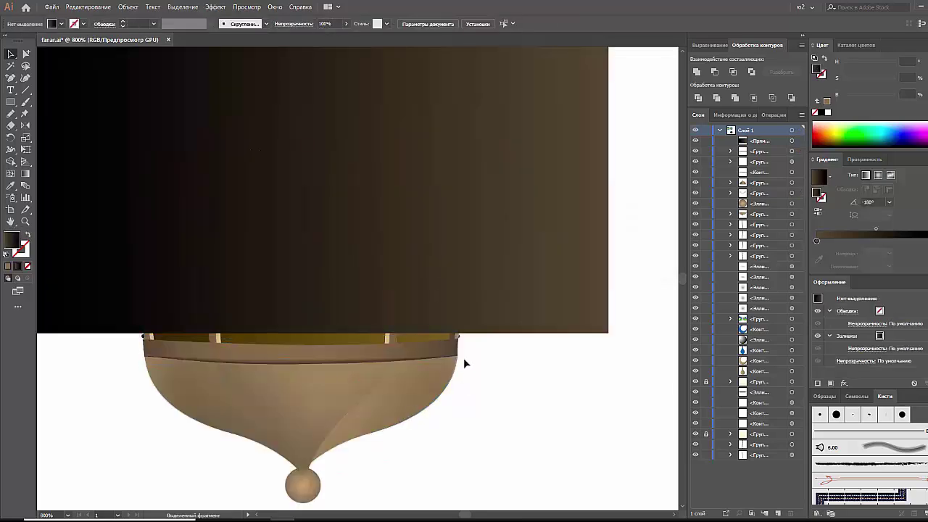
{"action": "key", "text": "ctrl+z"}
Step: Select the floor ellipse and the bottom rim band paths to check their fit
{"action": "left_click", "coordinate": [463, 336]}
{"action": "left_click", "coordinate": [324, 336]}
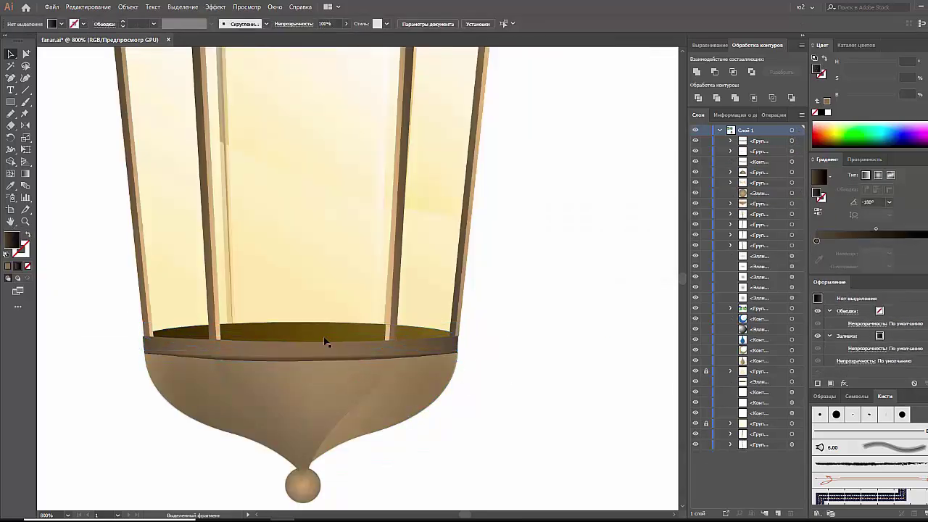
{"action": "left_click", "coordinate": [453, 347]}
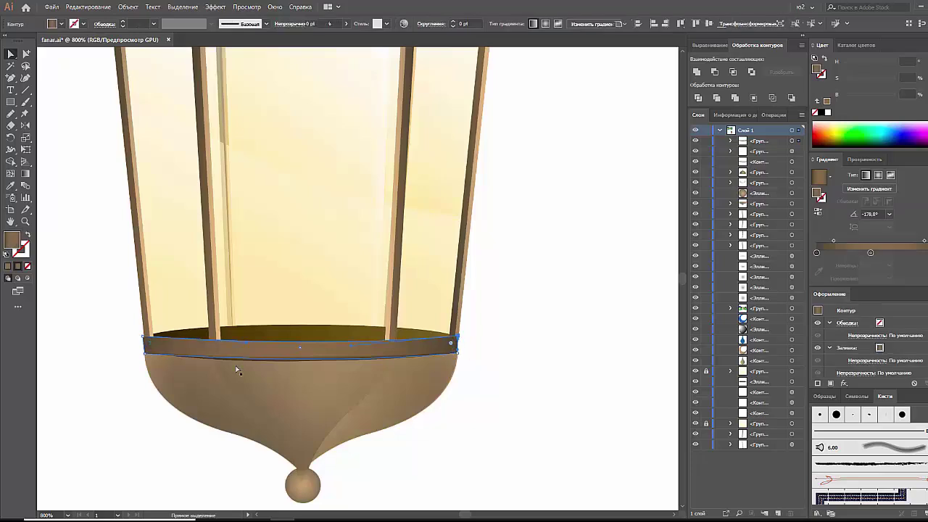
{"action": "scroll", "coordinate": [144, 347], "scroll_direction": "up", "scroll_amount": 5}
{"action": "left_click", "coordinate": [213, 312]}
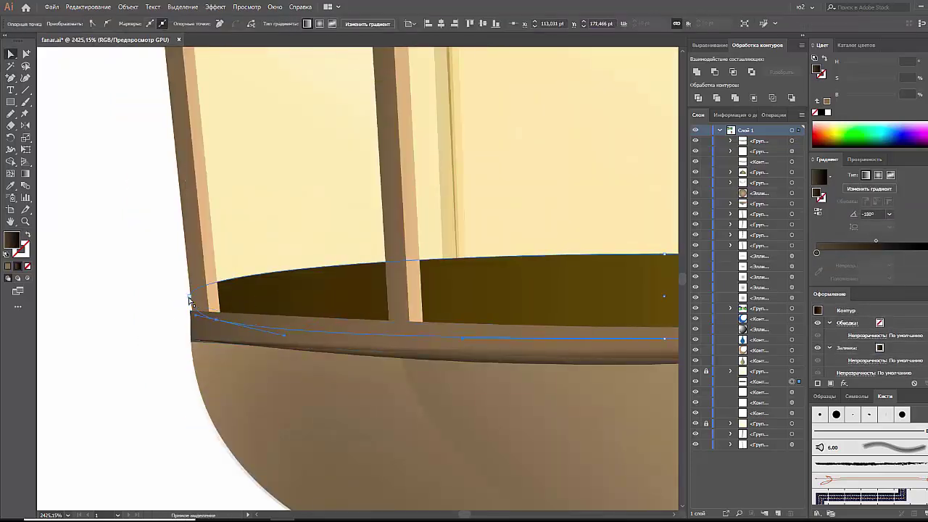
{"action": "left_click", "coordinate": [192, 313]}
{"action": "scroll", "coordinate": [515, 371], "scroll_direction": "down", "scroll_amount": 5}
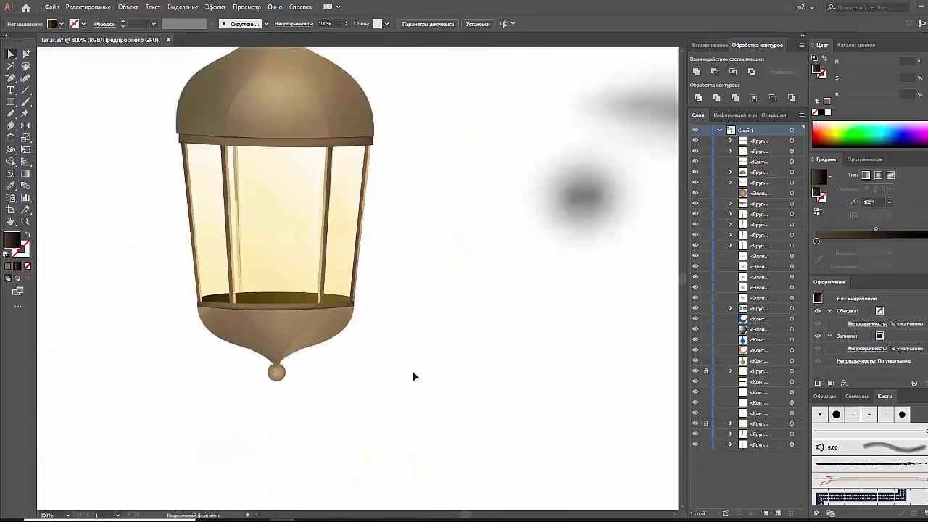
{"action": "scroll", "coordinate": [415, 375], "scroll_direction": "up", "scroll_amount": 2}
{"action": "left_click", "coordinate": [357, 390]}
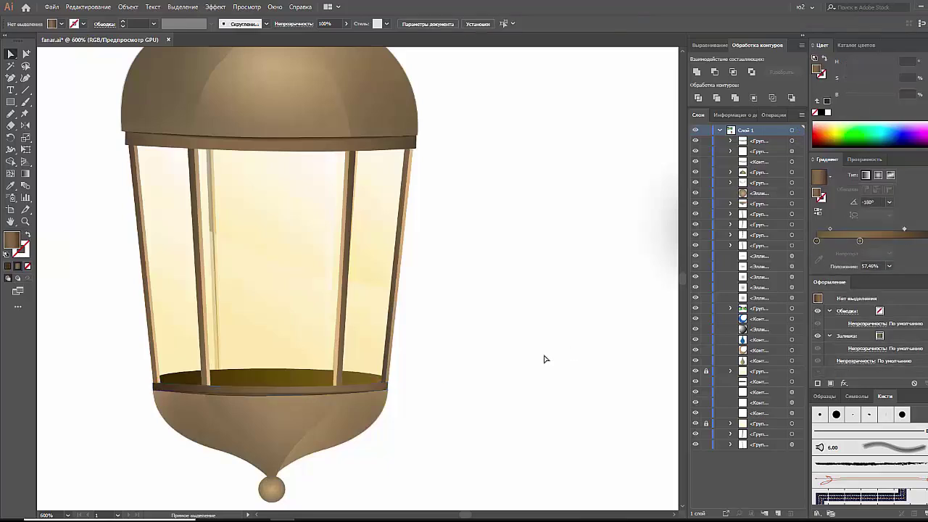
Step: Copy the lighter tan gradient onto the lantern's inner frame posts with the Eyedropper
{"action": "scroll", "coordinate": [545, 359], "scroll_direction": "up", "scroll_amount": 1}
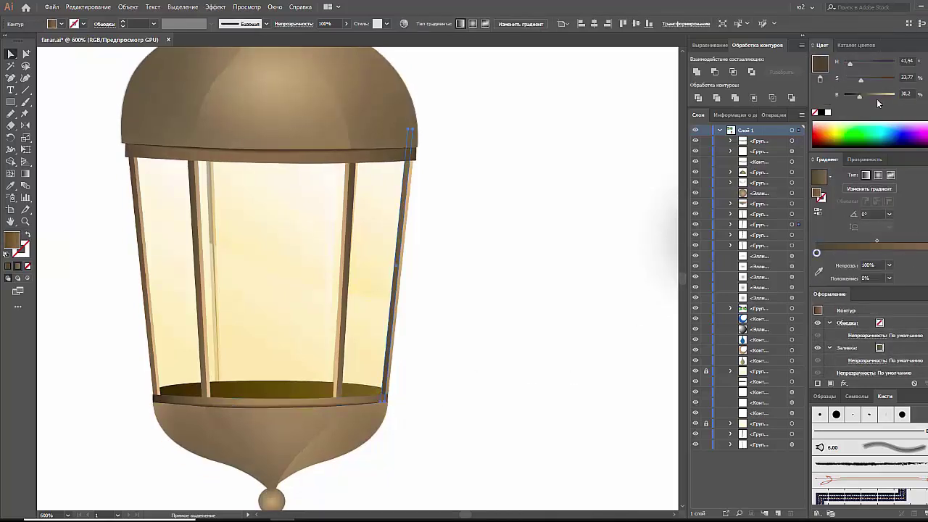
{"action": "left_click", "coordinate": [341, 353]}
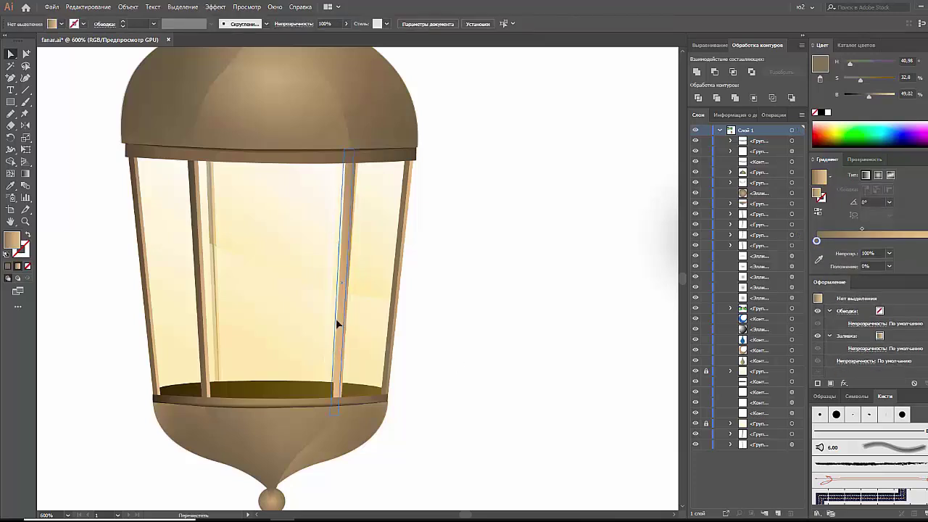
{"action": "left_click", "coordinate": [369, 296]}
{"action": "left_click", "coordinate": [195, 312]}
{"action": "left_click", "coordinate": [155, 356]}
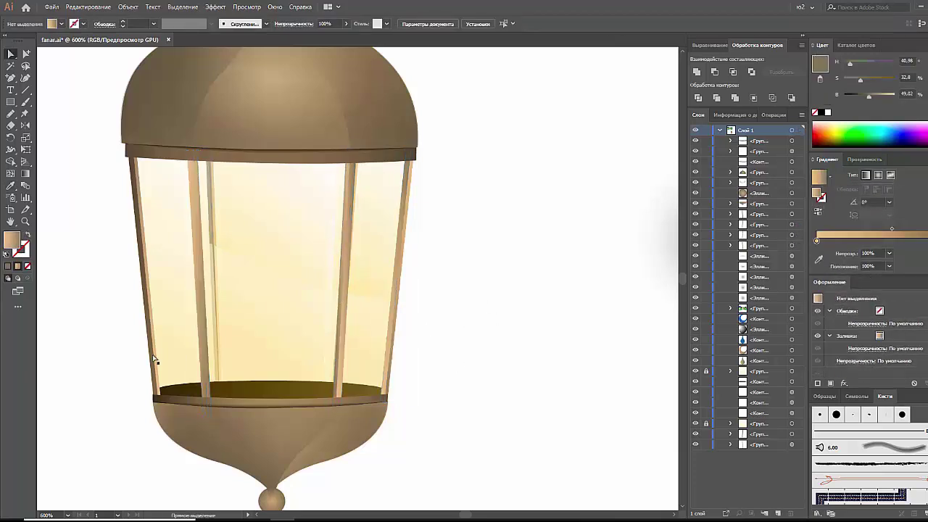
{"action": "left_click", "coordinate": [154, 372]}
{"action": "scroll", "coordinate": [167, 373], "scroll_direction": "up", "scroll_amount": 1}
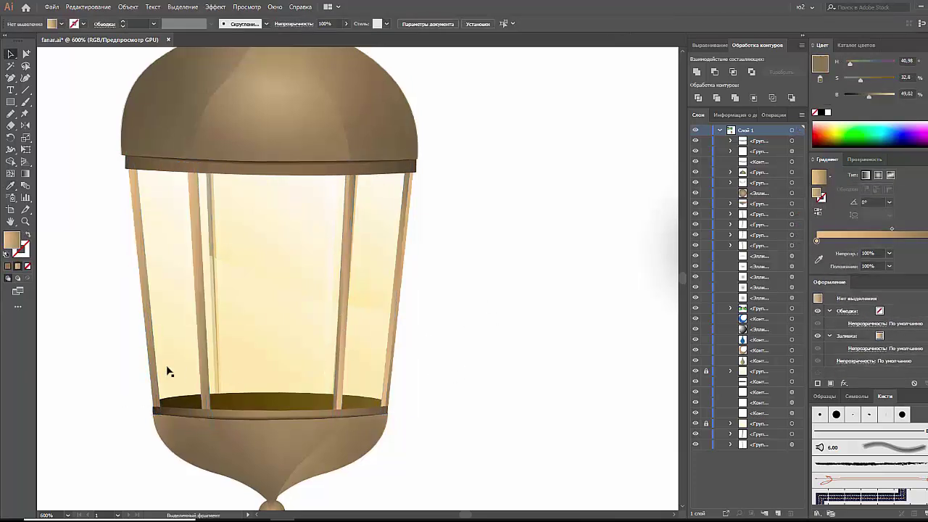
{"action": "key", "text": "a"}
{"action": "left_click", "coordinate": [196, 312]}
{"action": "key", "text": "i"}
{"action": "left_click", "coordinate": [156, 343]}
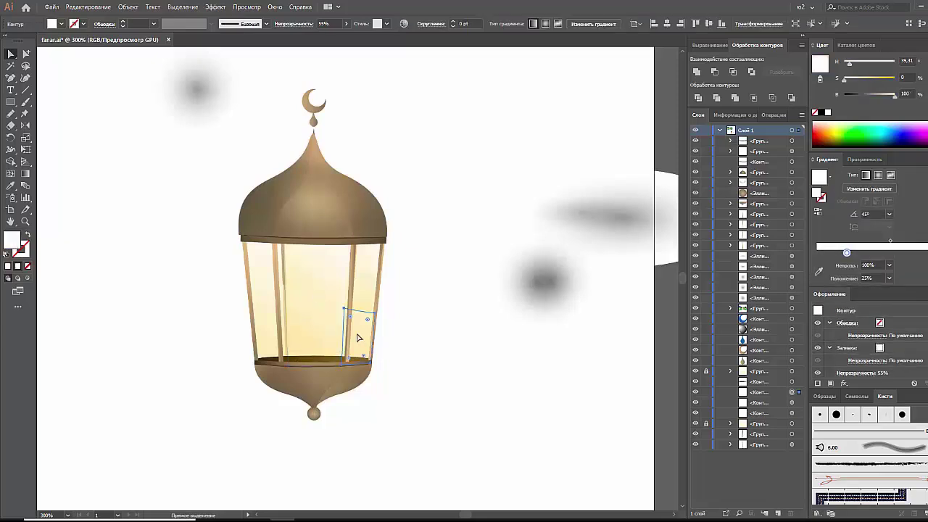
Step: Check the glass group's transparency blending mode in isolation mode, then exit isolation
{"action": "double_click", "coordinate": [343, 322]}
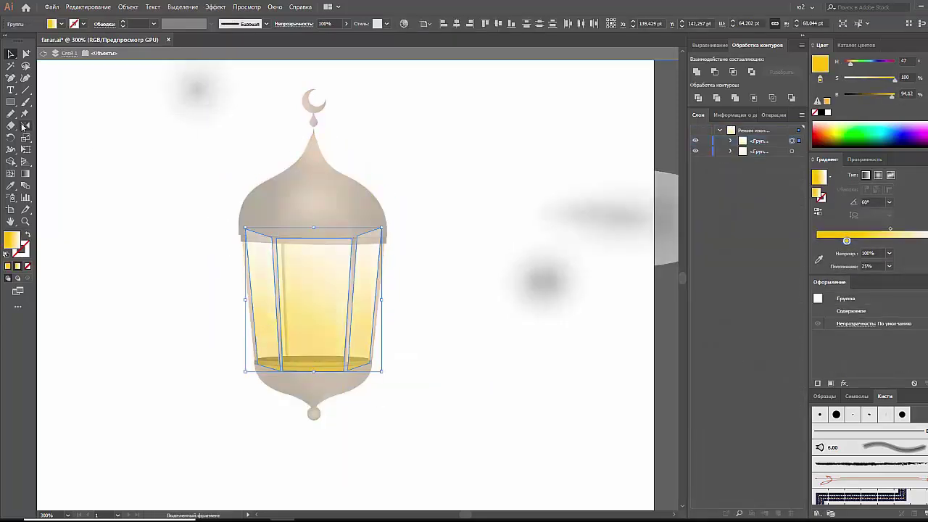
{"action": "left_click", "coordinate": [843, 175]}
{"action": "key", "text": "Escape"}
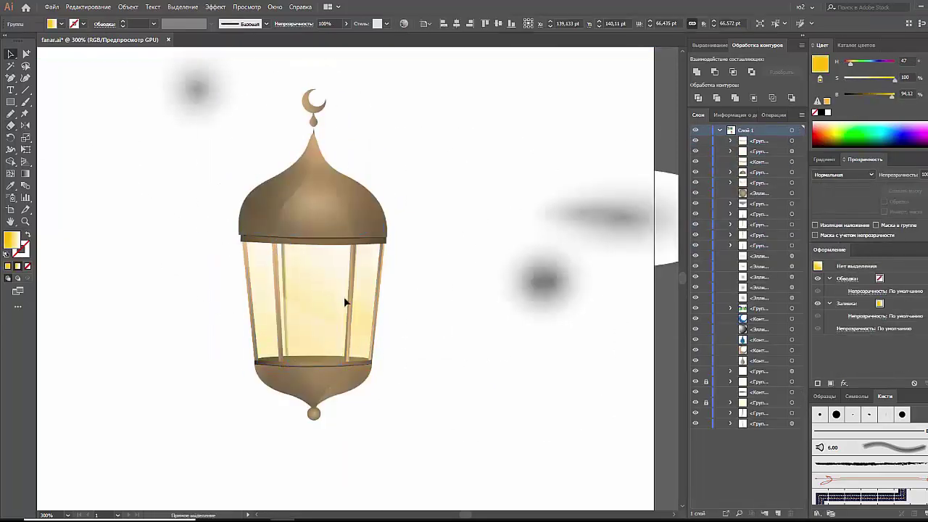
{"action": "double_click", "coordinate": [384, 275]}
{"action": "key", "text": "v"}
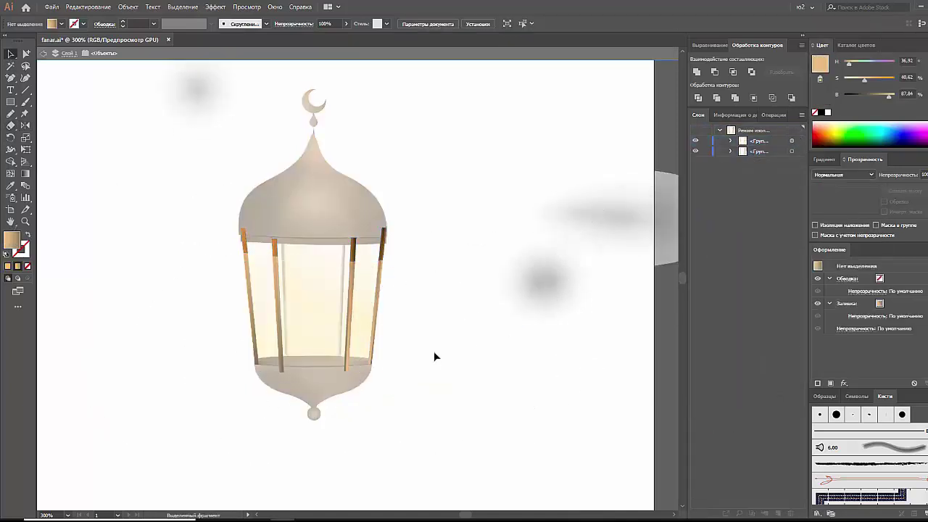
{"action": "key", "text": "Escape"}
Step: Draw a grey radial-gradient shadow ellipse beneath the lantern
{"action": "scroll", "coordinate": [384, 239], "scroll_direction": "up", "scroll_amount": 1}
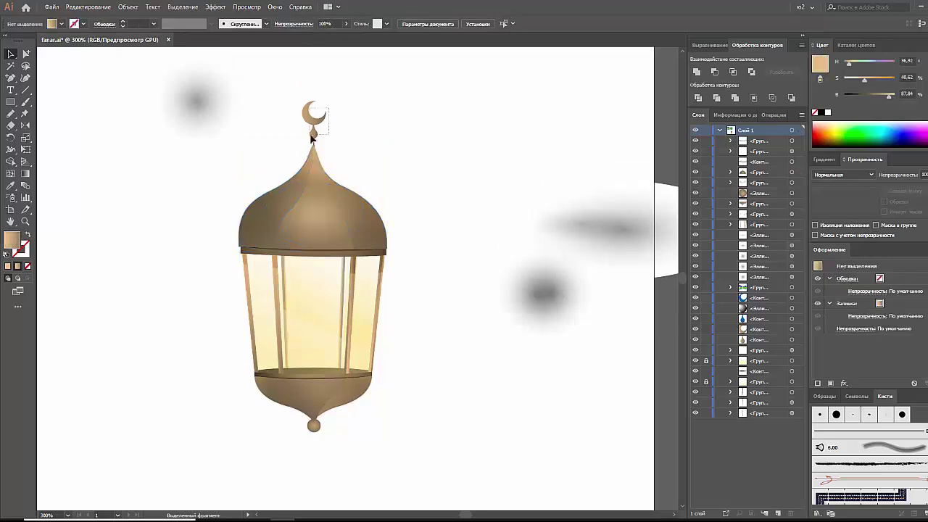
{"action": "mouse_move", "coordinate": [300, 133]}
{"action": "left_mouse_down"}
{"action": "mouse_move", "coordinate": [419, 191]}
{"action": "mouse_move", "coordinate": [463, 181]}
{"action": "left_mouse_up"}
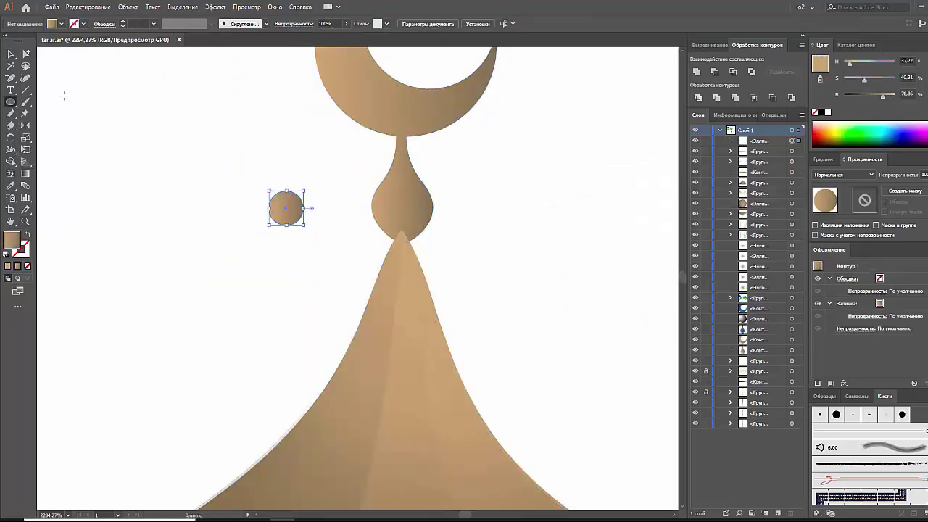
{"action": "key", "text": "v"}
{"action": "left_click", "coordinate": [181, 144]}
{"action": "key", "text": "ctrl+0"}
{"action": "key", "text": "ctrl+plus"}
{"action": "key", "text": "ctrl+plus"}
{"action": "key", "text": "ctrl+plus"}
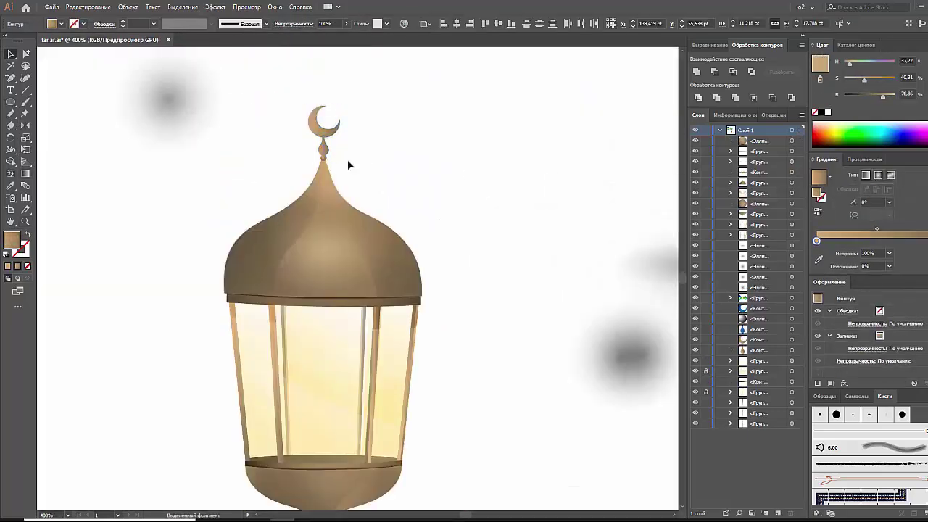
{"action": "key", "text": "a"}
{"action": "key", "text": "g"}
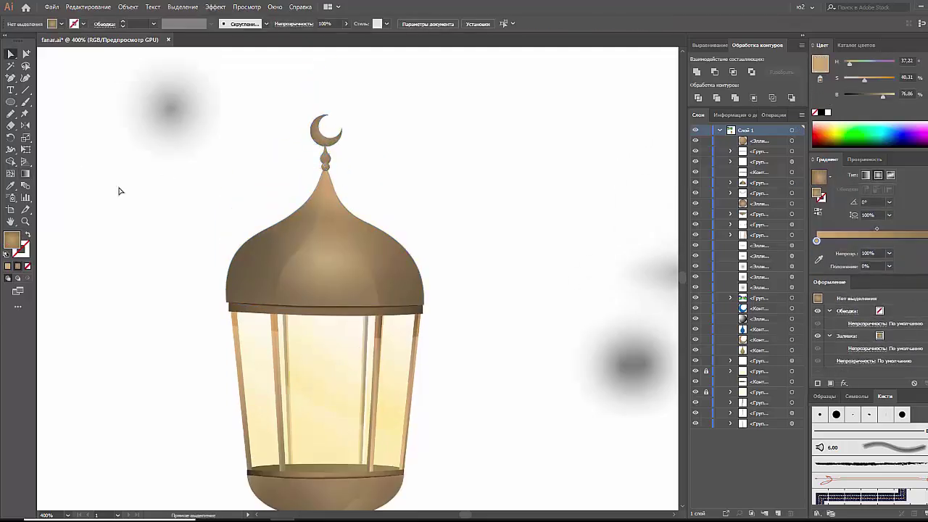
{"action": "scroll", "coordinate": [325, 145], "scroll_direction": "up", "scroll_amount": 5}
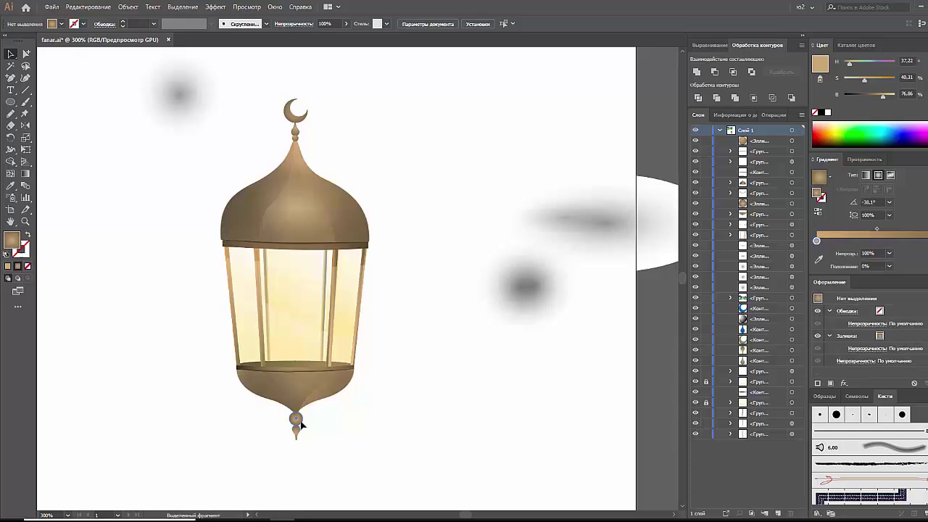
{"action": "left_click_drag", "start_coordinate": [298, 421], "coordinate": [296, 428]}
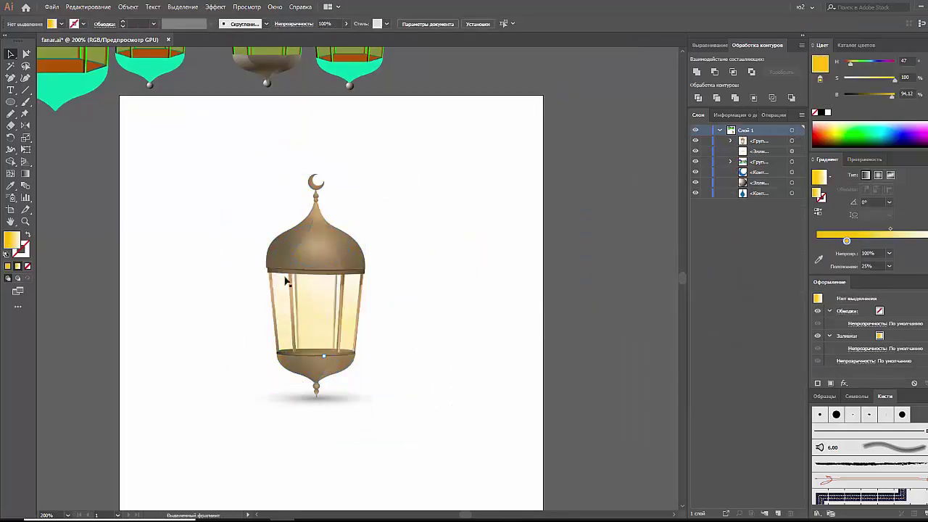
{"action": "left_click", "coordinate": [454, 380]}
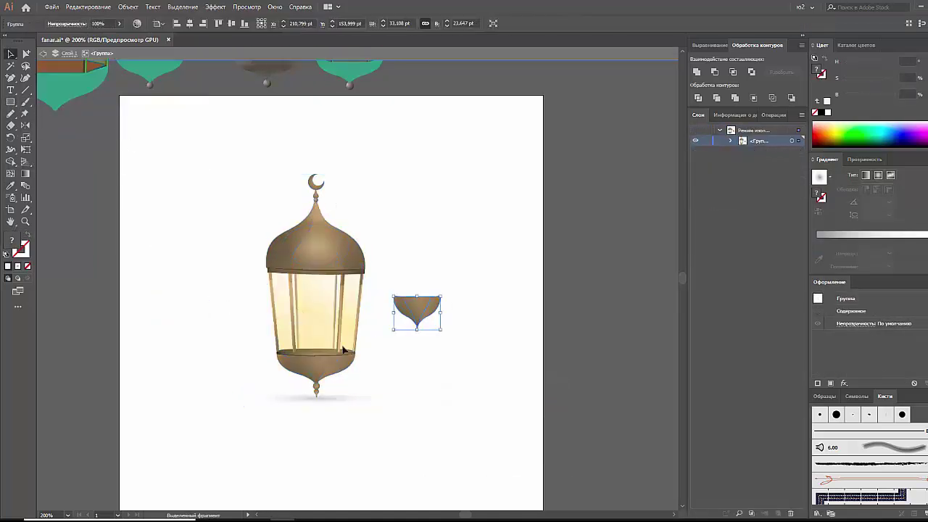
Step: Give the hanger lines a thicker brown stroke and move the hanging bowl toward the lantern
{"action": "left_click", "coordinate": [465, 326]}
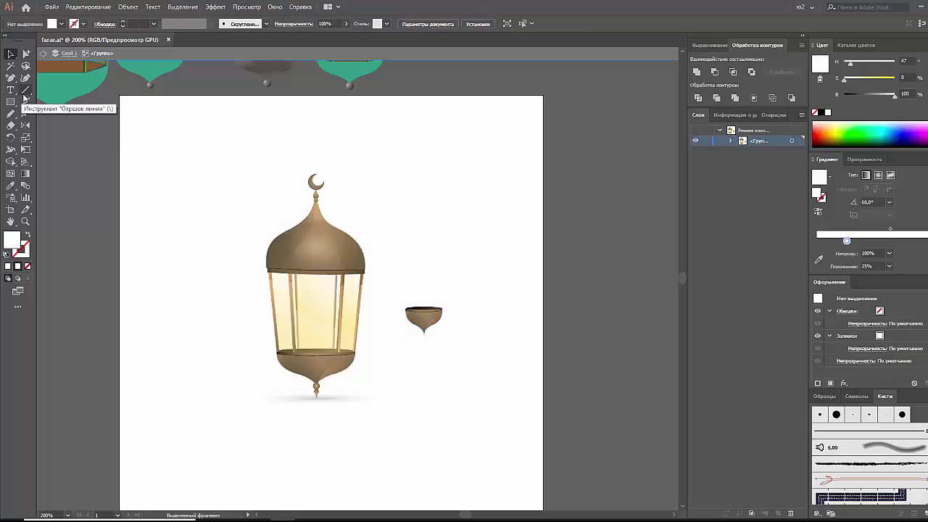
{"action": "left_click", "coordinate": [153, 23]}
{"action": "left_click", "coordinate": [167, 103]}
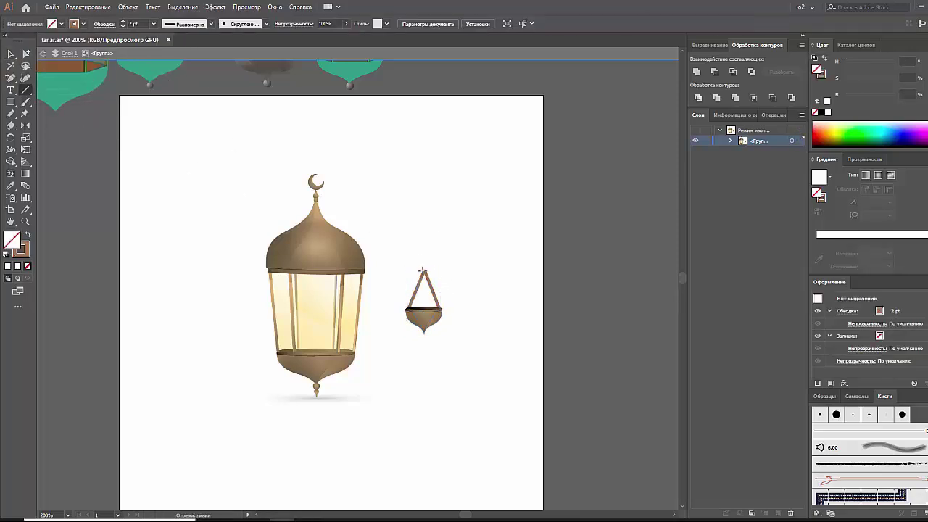
{"action": "key", "text": "v"}
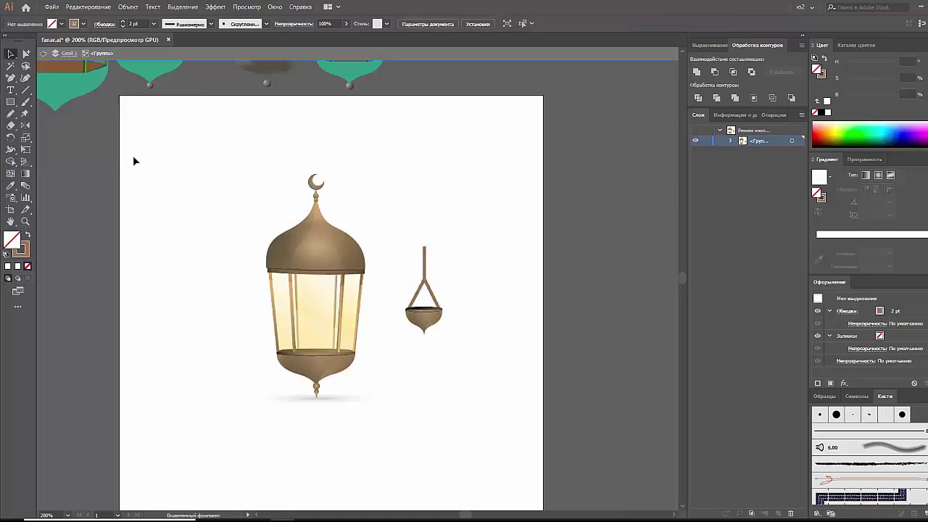
{"action": "left_click_drag", "start_coordinate": [426, 317], "coordinate": [358, 338]}
{"action": "scroll", "coordinate": [322, 314], "scroll_direction": "down", "scroll_amount": 2}
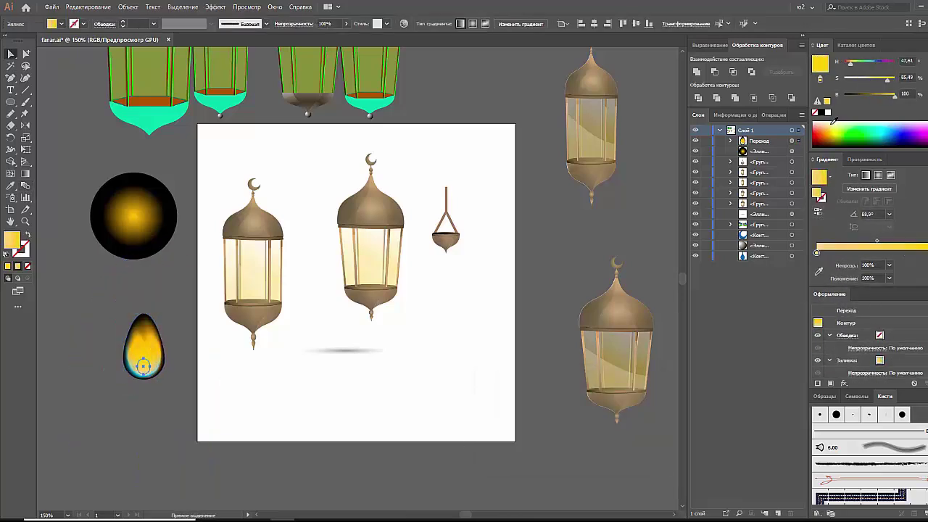
Step: Duplicate the flame teardrop, recolour its gradient stop light peach, and lay the black glow circle over it
{"action": "left_click_drag", "start_coordinate": [142, 405], "coordinate": [84, 391]}
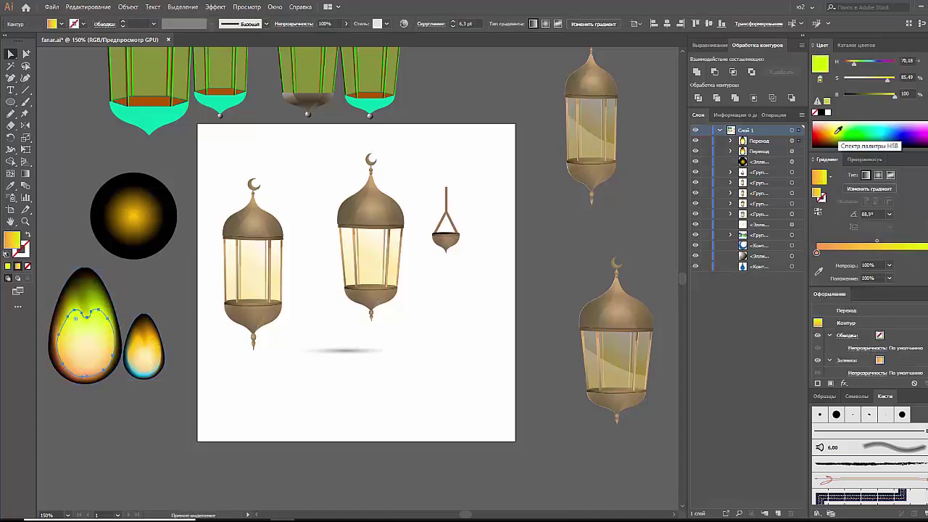
{"action": "left_click", "coordinate": [838, 130]}
{"action": "left_click", "coordinate": [112, 331]}
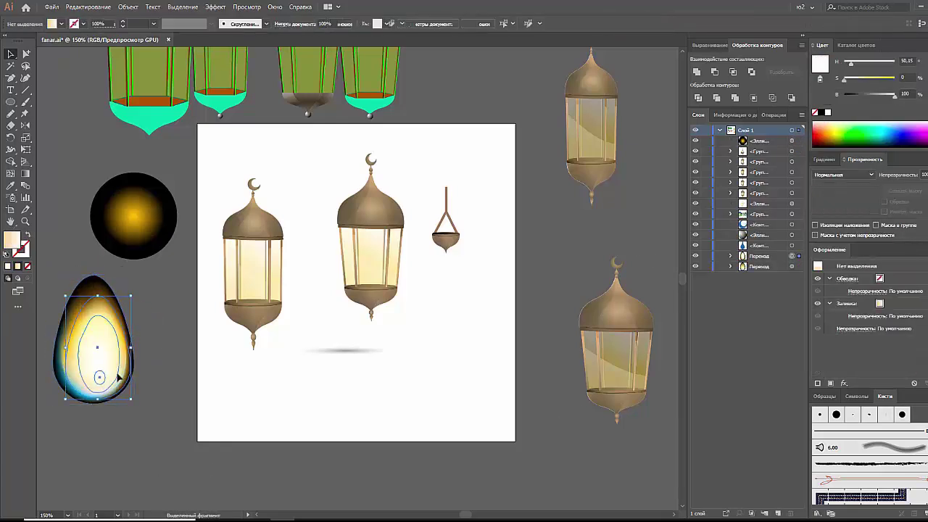
{"action": "left_click", "coordinate": [149, 263]}
{"action": "left_click_drag", "start_coordinate": [149, 264], "coordinate": [105, 381]}
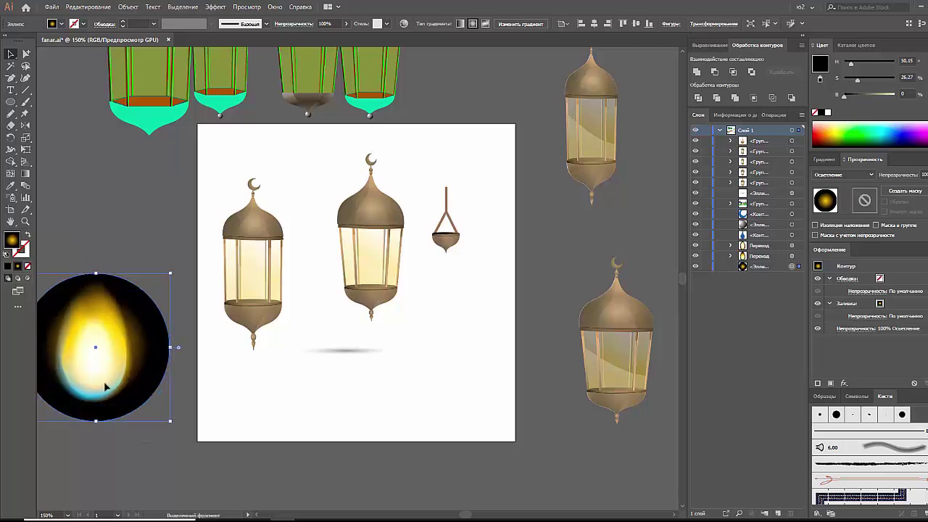
Step: Set the glow to Screen blending and place a 300×300 pt dark background square over the artboard
{"action": "left_click", "coordinate": [844, 174]}
{"action": "left_click", "coordinate": [838, 245]}
{"action": "key", "text": "m"}
{"action": "left_click", "coordinate": [270, 161]}
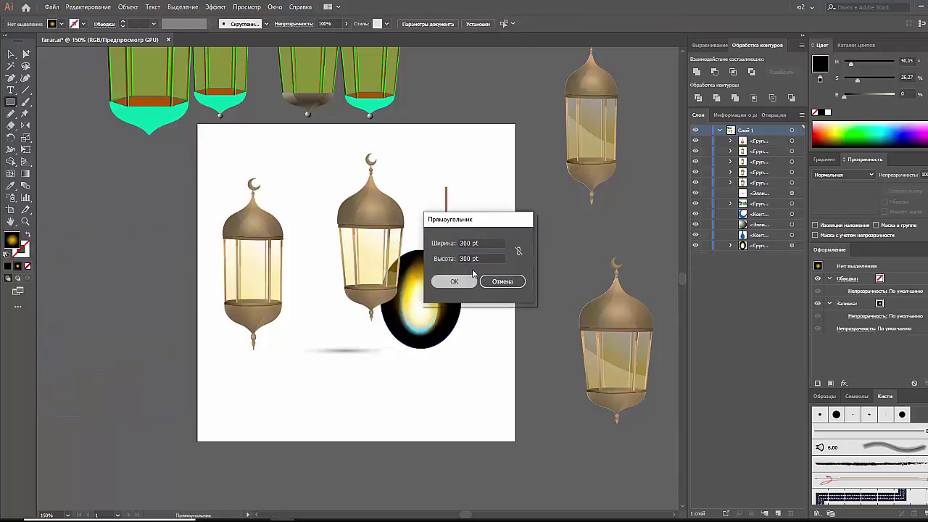
{"action": "key", "text": "Return"}
{"action": "left_click_drag", "start_coordinate": [363, 290], "coordinate": [290, 252]}
Step: Move the glowing flame into the small hanging bowl, tucked behind the bowl's rim
{"action": "left_click", "coordinate": [428, 305]}
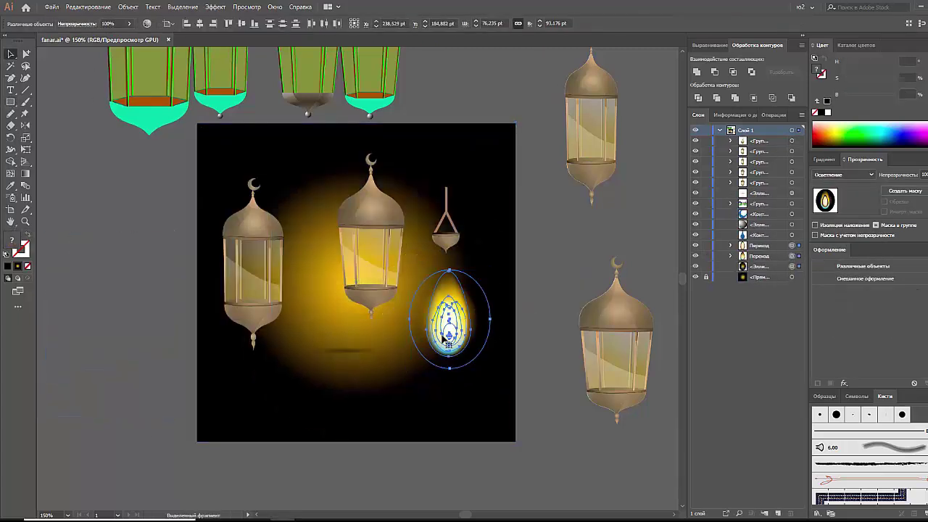
{"action": "left_click_drag", "start_coordinate": [435, 312], "coordinate": [446, 221]}
{"action": "scroll", "coordinate": [499, 220], "scroll_direction": "up", "scroll_amount": 5}
{"action": "scroll", "coordinate": [499, 220], "scroll_direction": "up", "scroll_amount": 3}
{"action": "double_click", "coordinate": [408, 331]}
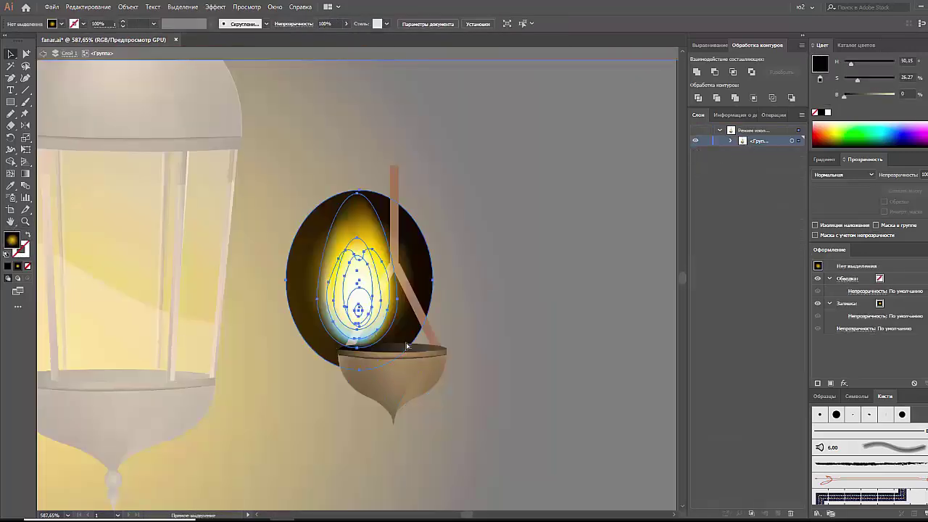
{"action": "scroll", "coordinate": [440, 364], "scroll_direction": "up", "scroll_amount": 5}
{"action": "left_click", "coordinate": [440, 363]}
{"action": "left_click", "coordinate": [521, 383]}
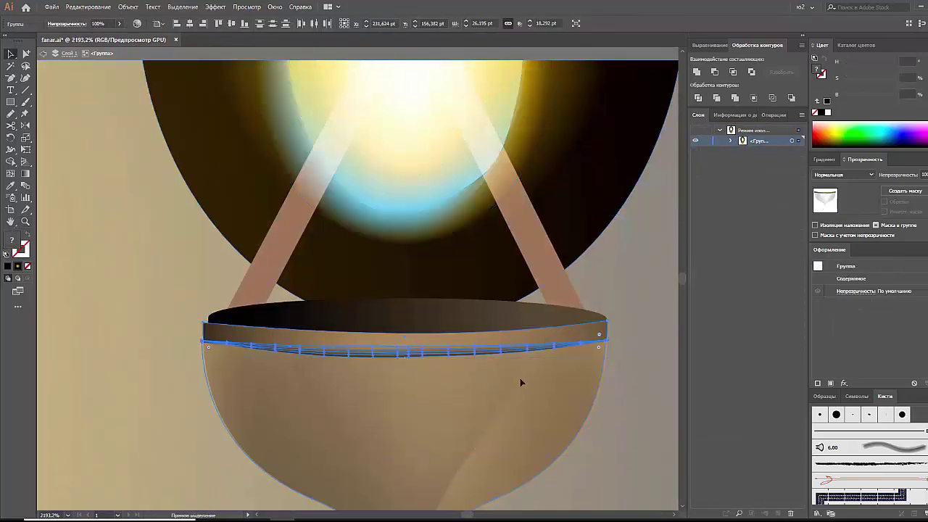
{"action": "scroll", "coordinate": [551, 250], "scroll_direction": "down", "scroll_amount": 3}
{"action": "scroll", "coordinate": [467, 311], "scroll_direction": "down", "scroll_amount": 3}
{"action": "key", "text": "Escape"}
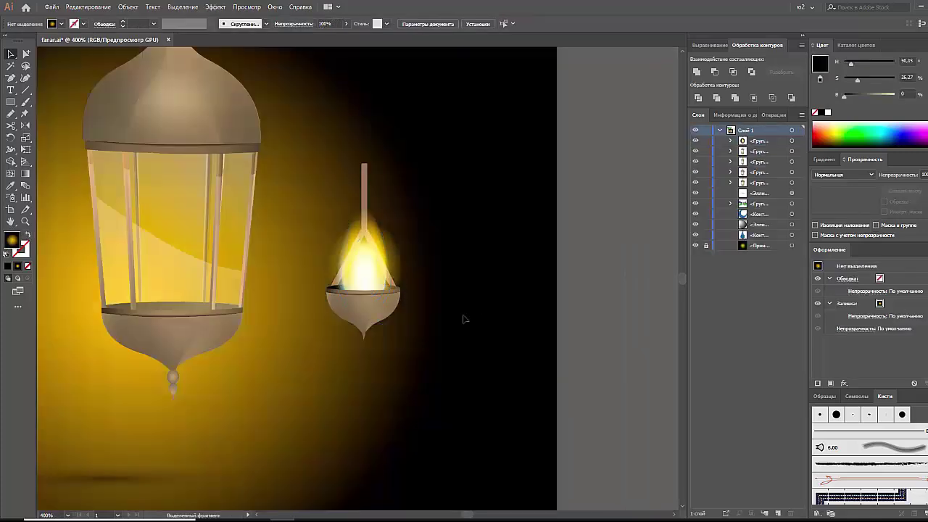
Step: Alt-drag a copy of the small flame onto the left lantern
{"action": "scroll", "coordinate": [549, 319], "scroll_direction": "down", "scroll_amount": 2}
{"action": "scroll", "coordinate": [549, 319], "scroll_direction": "down", "scroll_amount": 2}
{"action": "left_click_drag", "start_coordinate": [428, 297], "coordinate": [190, 314]}
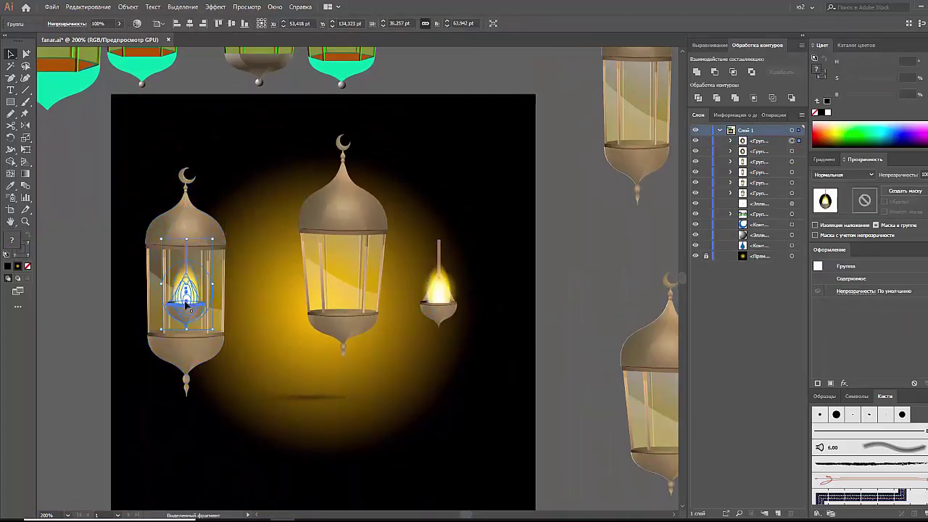
Step: Restack the left lantern's sub-layers so glass and bowl sit above the flame, then shift it right
{"action": "double_click", "coordinate": [187, 307]}
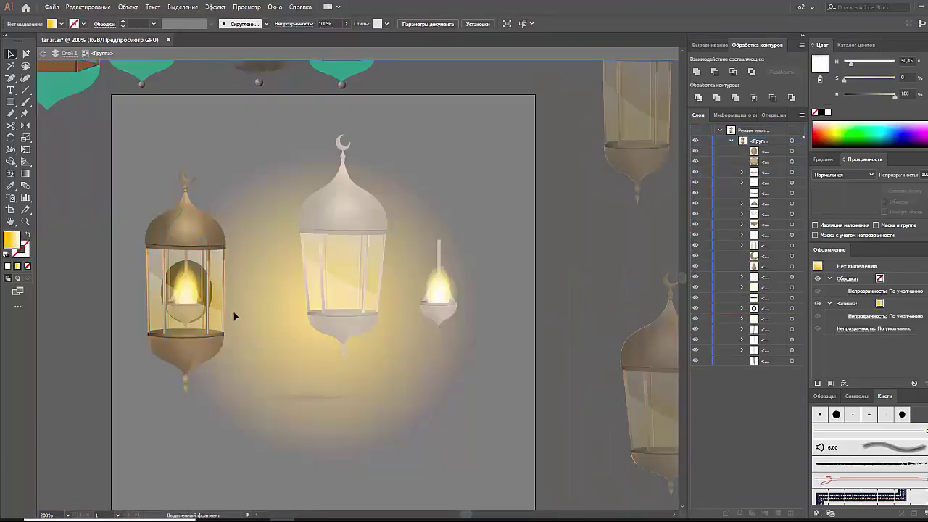
{"action": "key", "text": "Escape"}
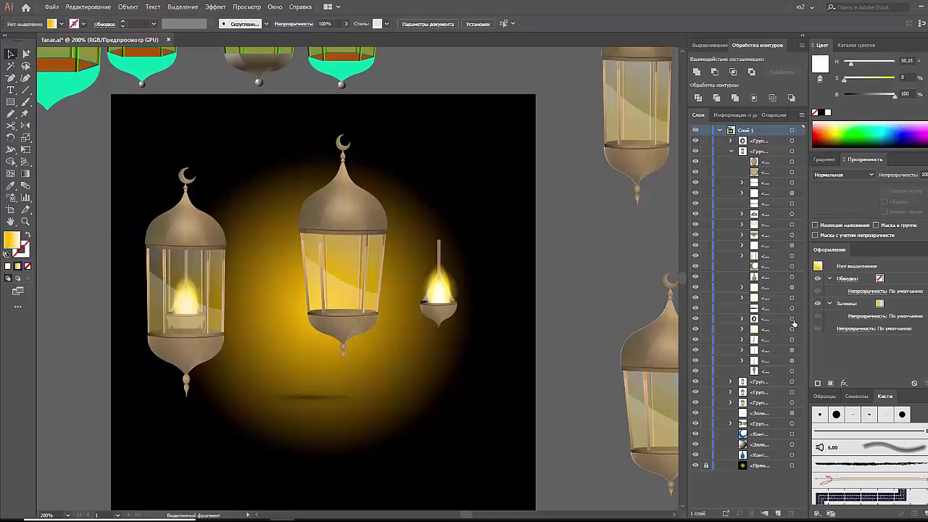
{"action": "left_click", "coordinate": [793, 319]}
{"action": "left_click", "coordinate": [793, 203]}
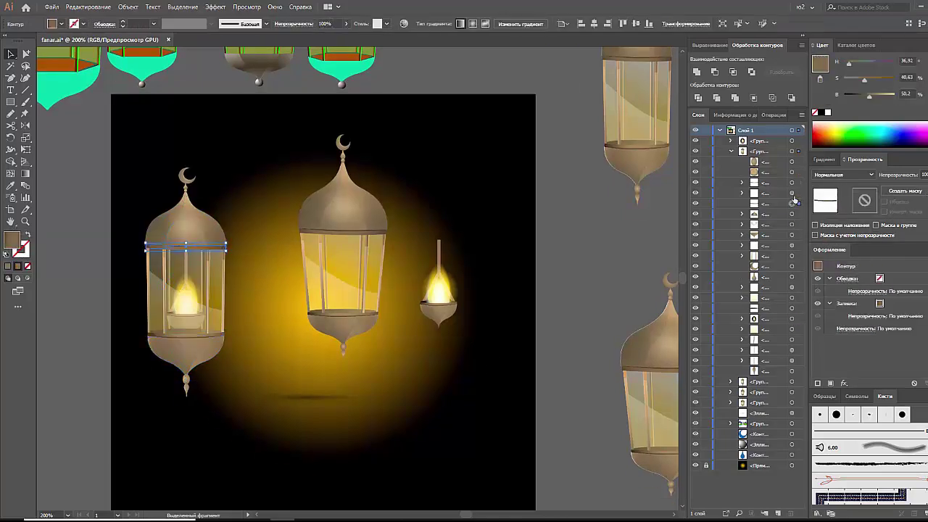
{"action": "left_click", "coordinate": [797, 235]}
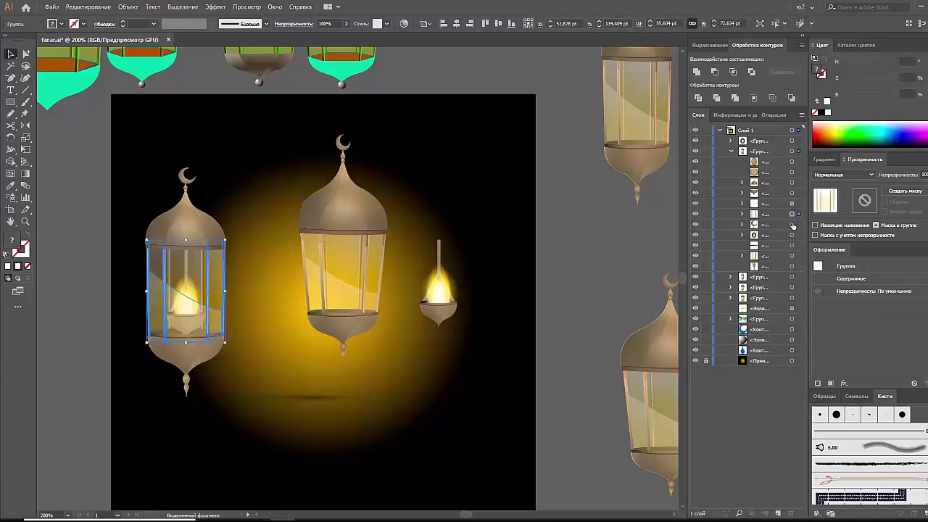
{"action": "left_click", "coordinate": [792, 266]}
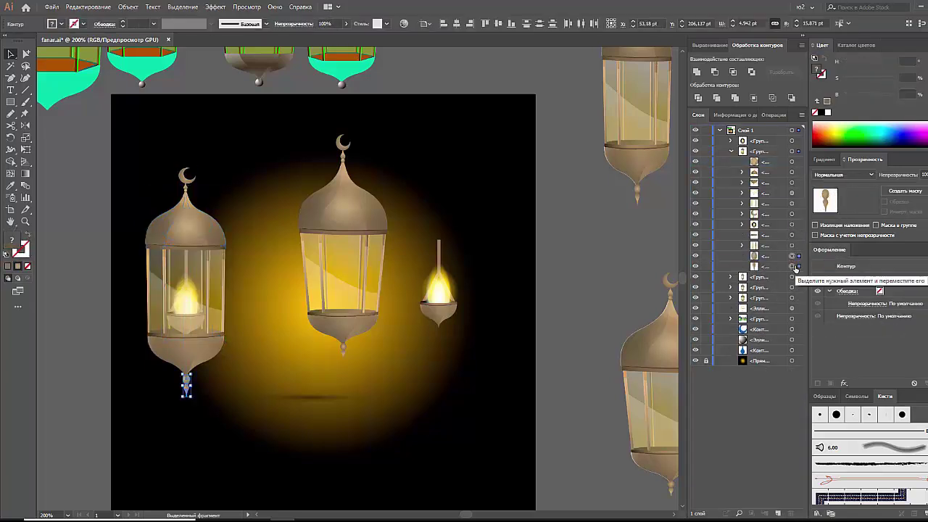
{"action": "left_click", "coordinate": [792, 161]}
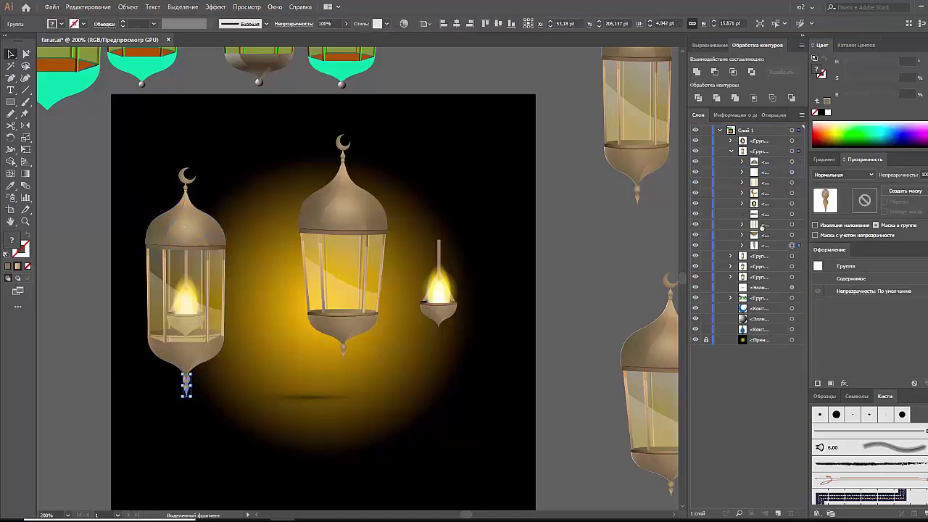
{"action": "left_click", "coordinate": [792, 171]}
{"action": "left_click_drag", "start_coordinate": [793, 240], "coordinate": [785, 243]}
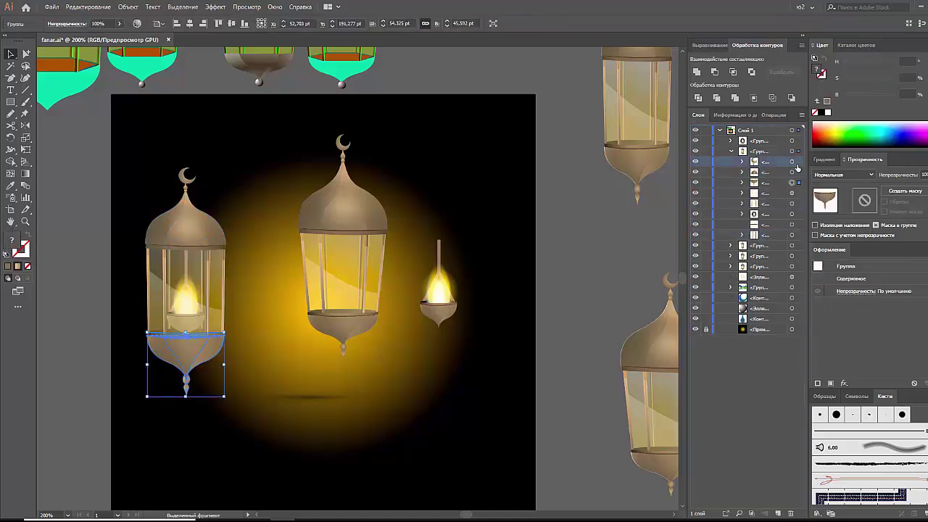
{"action": "left_click", "coordinate": [792, 224]}
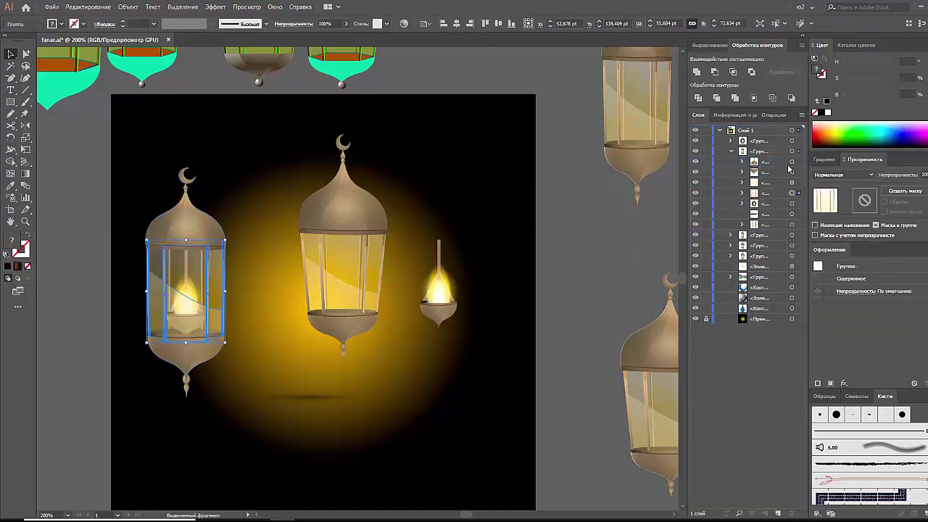
{"action": "left_click_drag", "start_coordinate": [187, 290], "coordinate": [225, 285]}
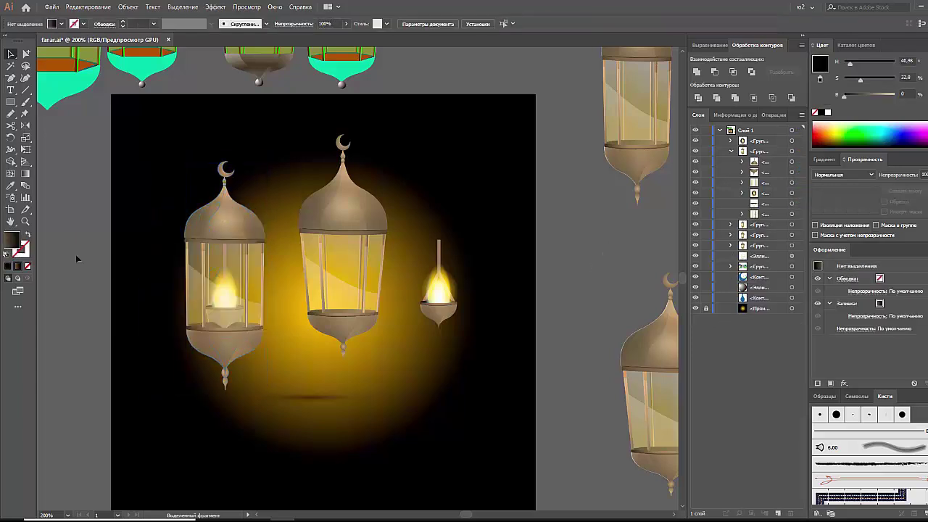
Step: Stretch the small bowl's flame ellipse taller and give its gradient an orange tint
{"action": "left_click", "coordinate": [439, 290]}
{"action": "left_click_drag", "start_coordinate": [444, 281], "coordinate": [444, 282]}
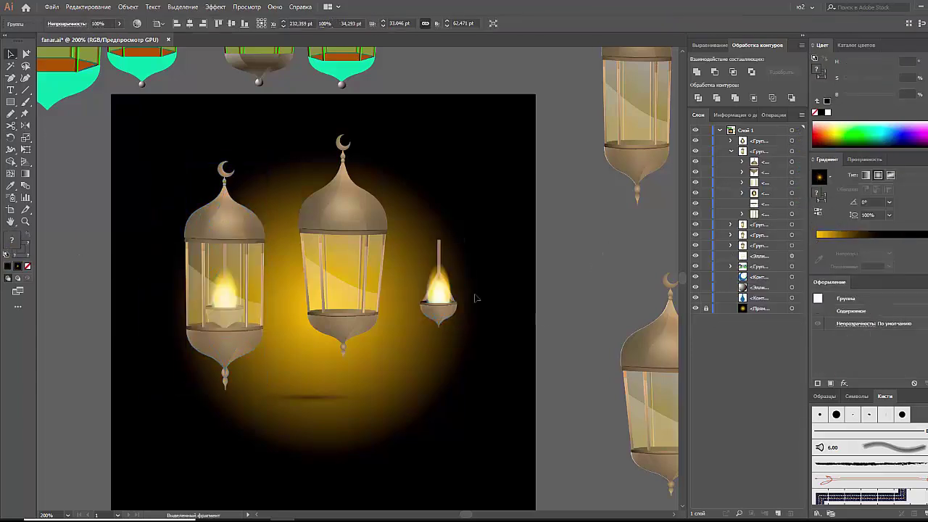
{"action": "left_click", "coordinate": [440, 300]}
{"action": "left_click", "coordinate": [443, 267]}
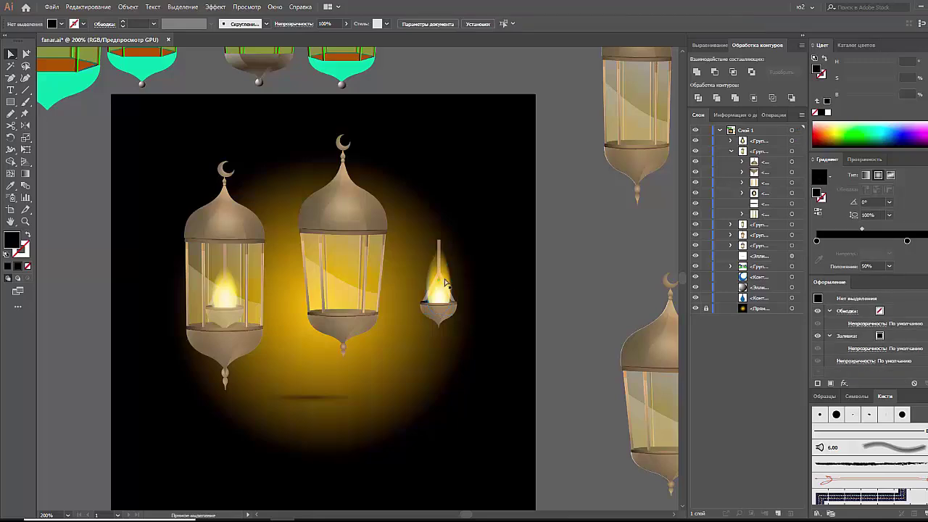
{"action": "left_click", "coordinate": [447, 288]}
{"action": "left_click", "coordinate": [580, 299]}
{"action": "scroll", "coordinate": [580, 300], "scroll_direction": "up", "scroll_amount": 1}
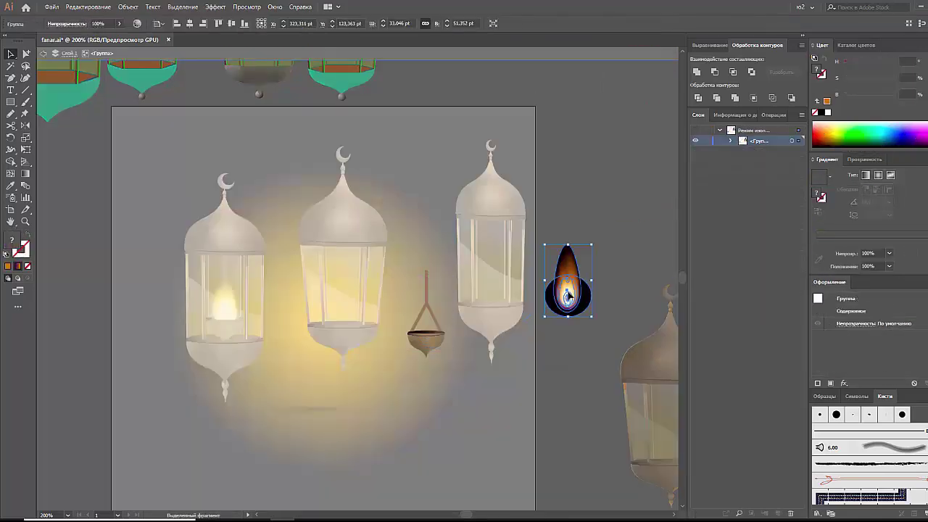
Step: Paste the flame into the right lantern and send it backward behind the glass
{"action": "double_click", "coordinate": [475, 335]}
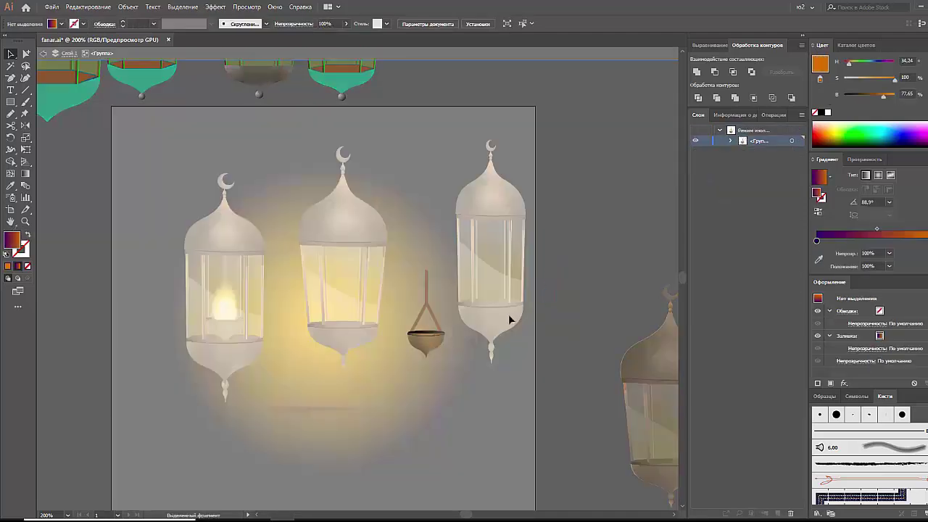
{"action": "key", "text": "ctrl+v"}
{"action": "left_click_drag", "start_coordinate": [362, 294], "coordinate": [506, 288]}
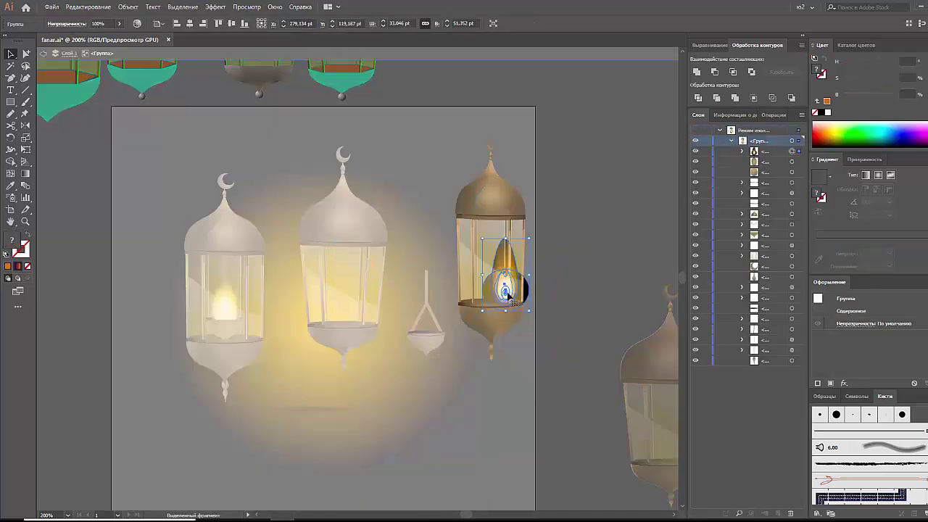
{"action": "key", "text": "ctrl+["}
{"action": "left_click", "coordinate": [695, 217]}
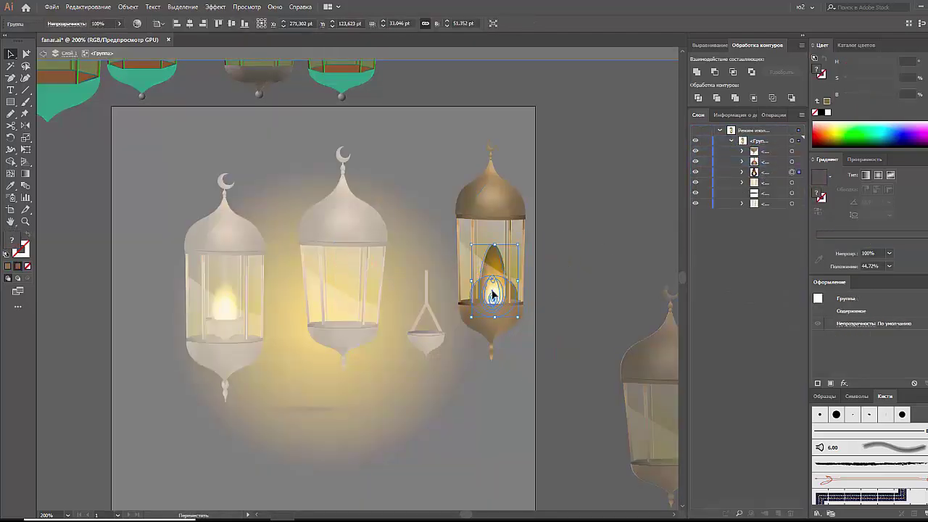
{"action": "double_click", "coordinate": [564, 321]}
Step: Isolate the lit lantern groups to check the flame placement, then zoom out to all three lanterns
{"action": "key", "text": "ctrl+plus"}
{"action": "left_click", "coordinate": [353, 420]}
{"action": "double_click", "coordinate": [353, 425]}
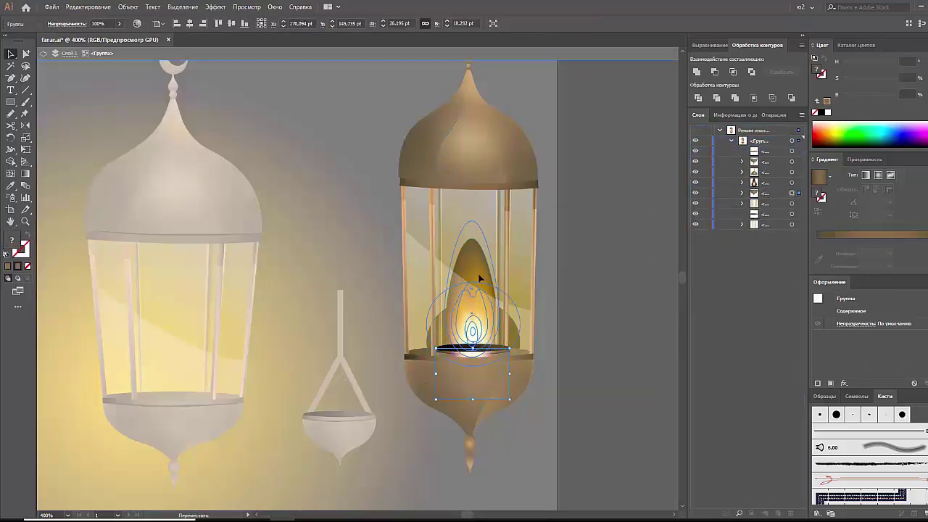
{"action": "left_click", "coordinate": [792, 193]}
{"action": "key", "text": "ctrl+plus"}
{"action": "key", "text": "ctrl+plus"}
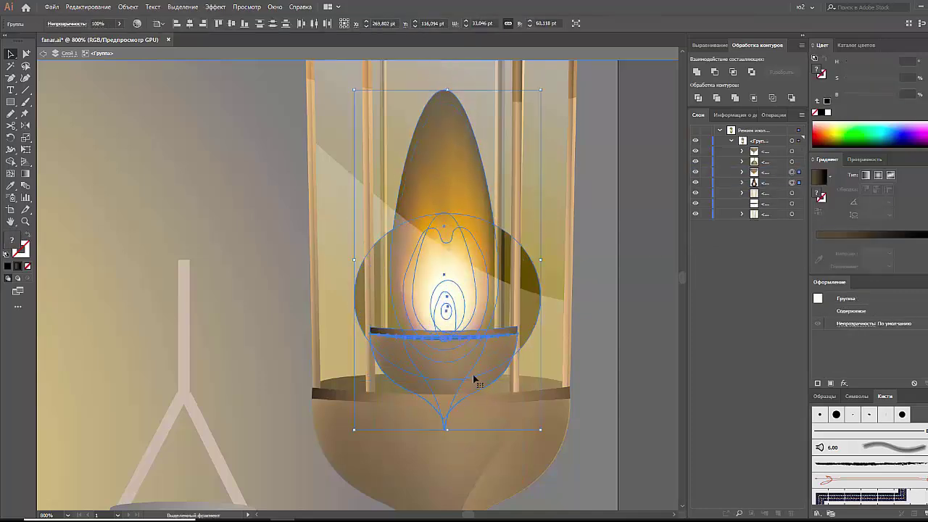
{"action": "double_click", "coordinate": [640, 389]}
{"action": "double_click", "coordinate": [522, 334]}
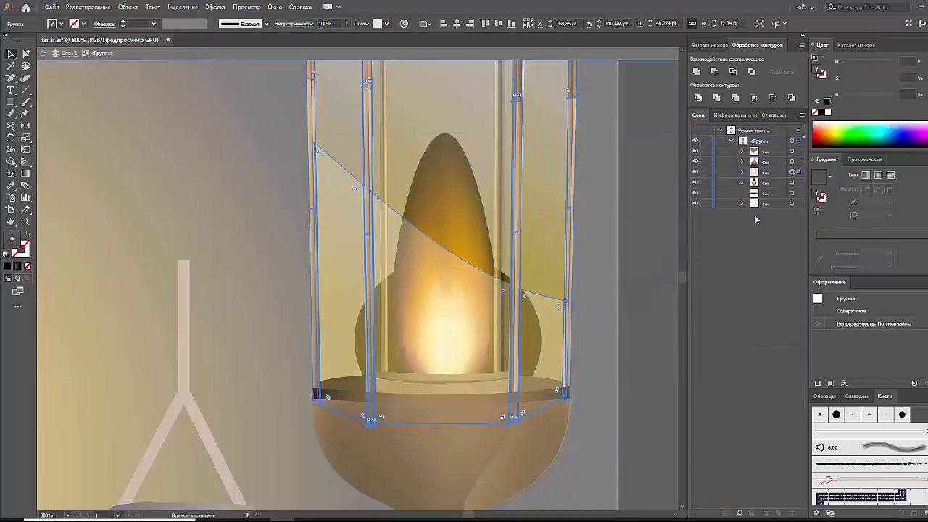
{"action": "left_click", "coordinate": [478, 310]}
{"action": "right_click", "coordinate": [403, 217]}
{"action": "left_click", "coordinate": [435, 245]}
{"action": "key", "text": "ctrl+0"}
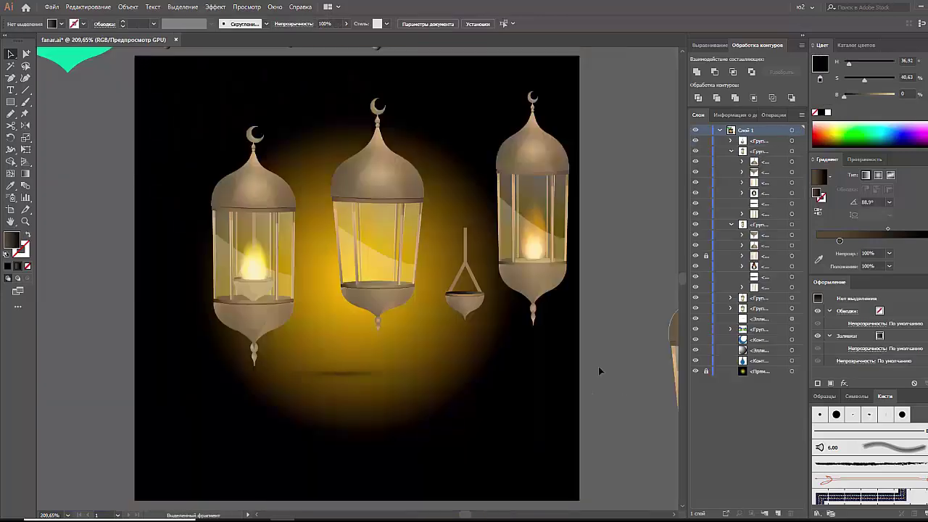
{"action": "key", "text": "ctrl+plus"}
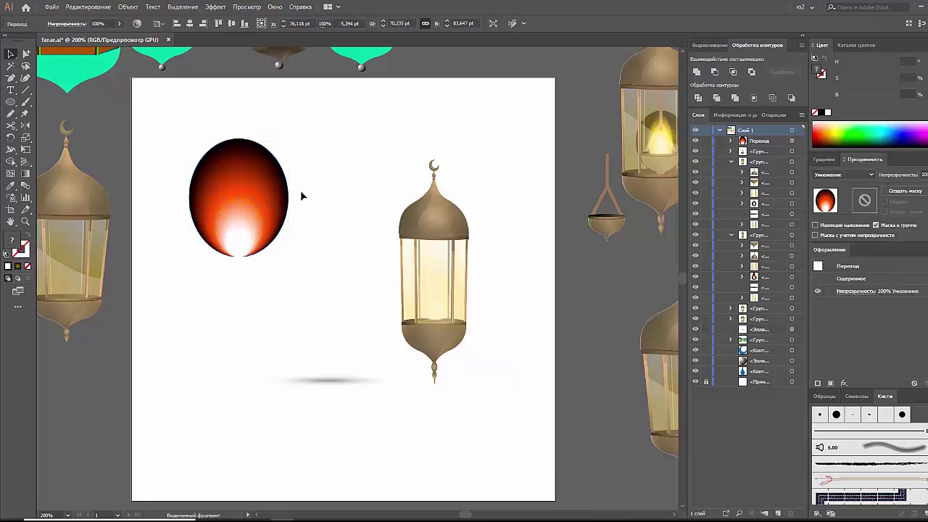
Step: Give the flame glow an orange-yellow gradient, stretch its top anchor taller, and shift the gradient stop
{"action": "left_click", "coordinate": [833, 136]}
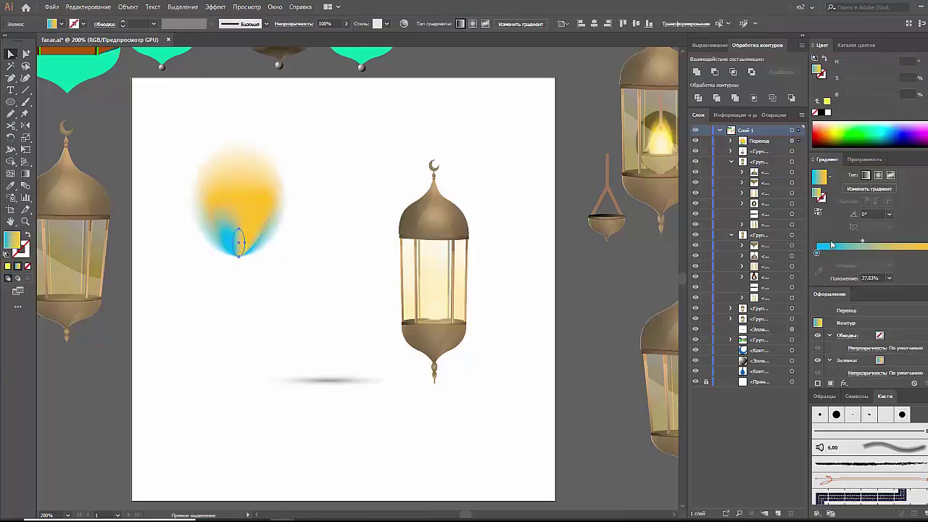
{"action": "left_click_drag", "start_coordinate": [240, 197], "coordinate": [242, 104]}
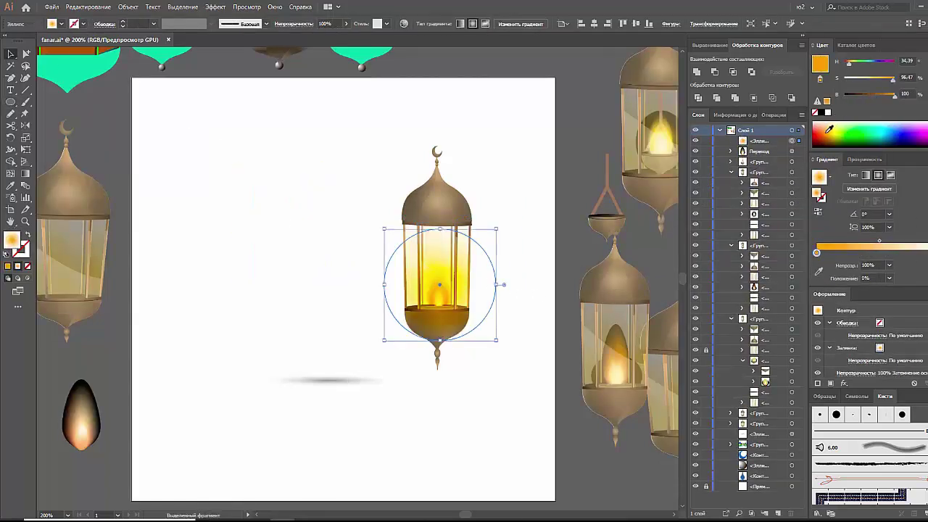
{"action": "right_click", "coordinate": [452, 209]}
{"action": "left_click", "coordinate": [479, 216]}
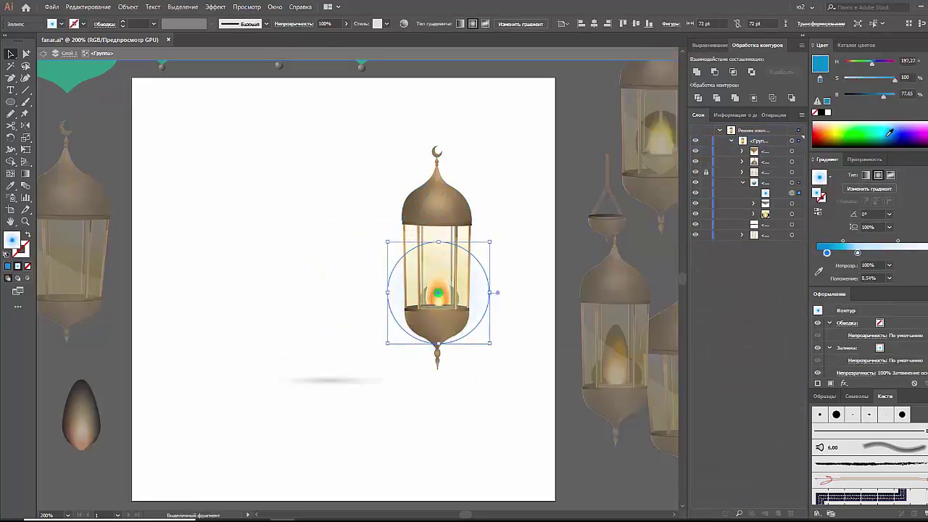
{"action": "left_click_drag", "start_coordinate": [829, 254], "coordinate": [817, 252]}
{"action": "key", "text": "Escape"}
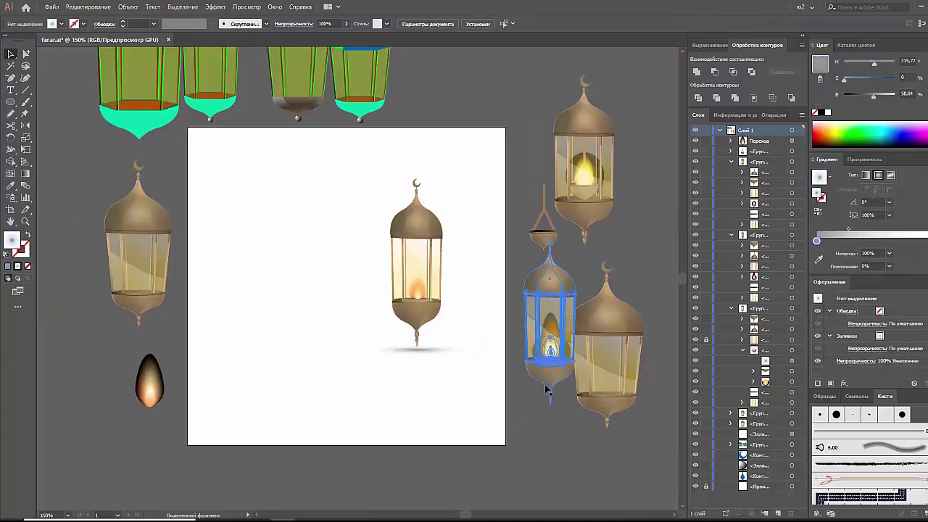
Step: Add a widened blue glow rectangle behind the left lantern, a shadow ellipse below, and lock the backdrop
{"action": "left_click_drag", "start_coordinate": [213, 163], "coordinate": [322, 386]}
{"action": "key", "text": "ctrl+shift+["}
{"action": "left_click_drag", "start_coordinate": [322, 276], "coordinate": [372, 276]}
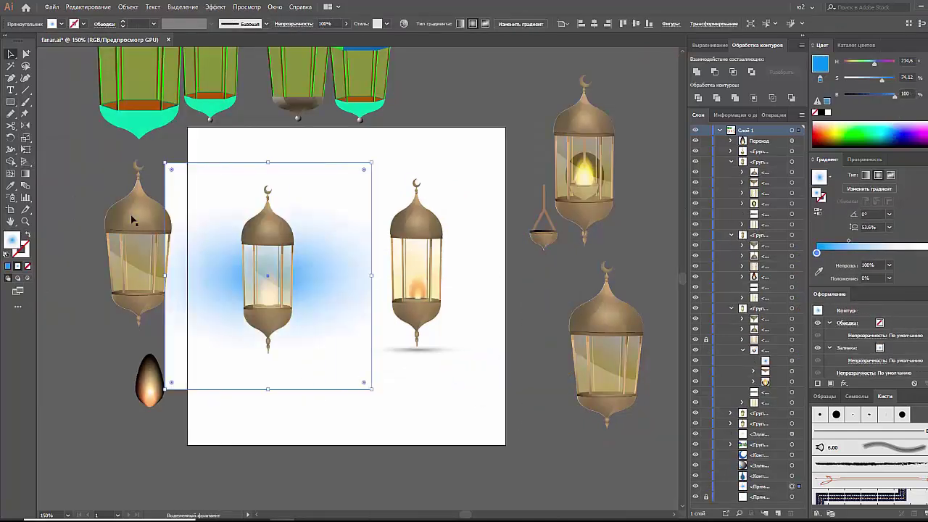
{"action": "left_click_drag", "start_coordinate": [438, 352], "coordinate": [269, 353]}
{"action": "left_click", "coordinate": [325, 408]}
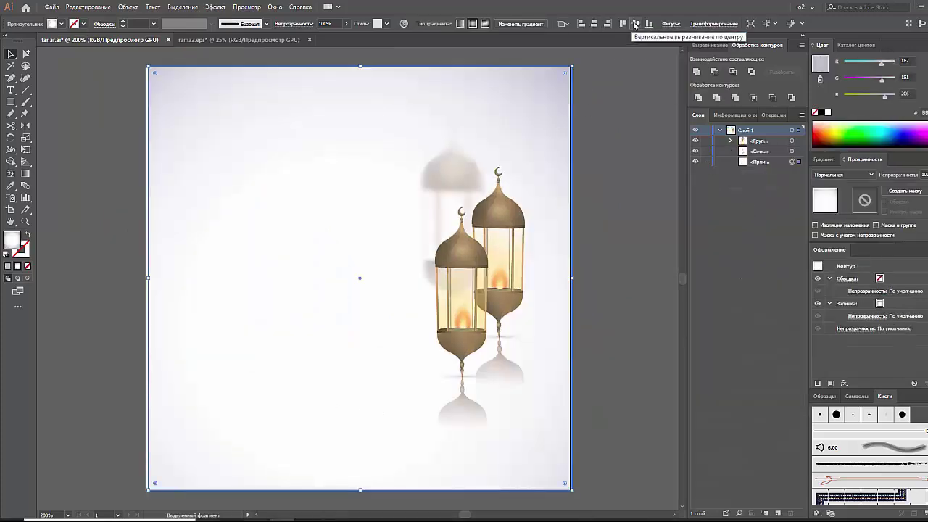
{"action": "key", "text": "ctrl+2"}
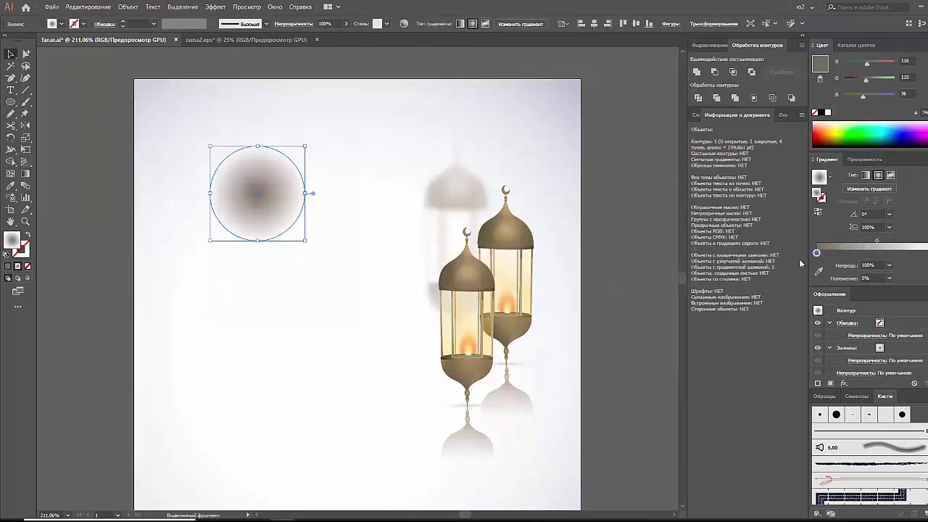
Step: Squeeze the colour-burn circle into a tall narrow ellipse over the front lantern's dome and bottom
{"action": "left_click_drag", "start_coordinate": [295, 202], "coordinate": [509, 289]}
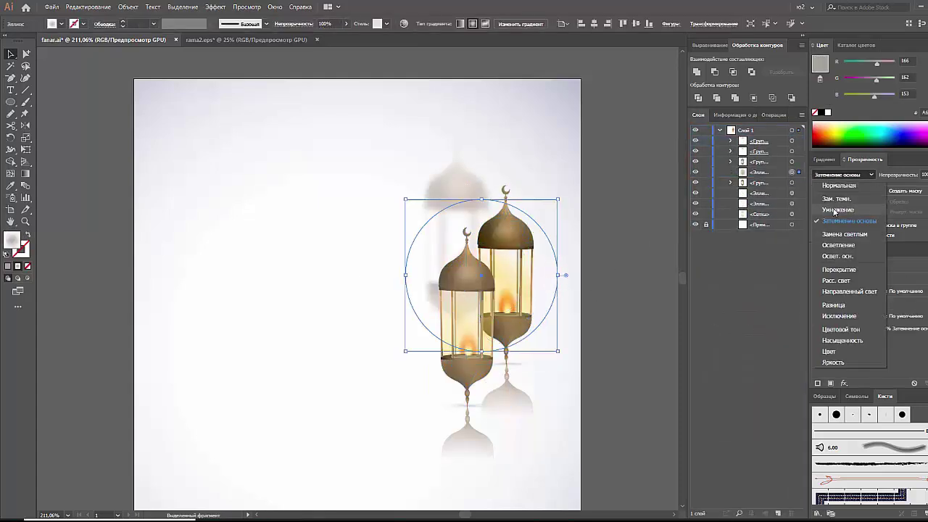
{"action": "left_click_drag", "start_coordinate": [482, 199], "coordinate": [483, 211]}
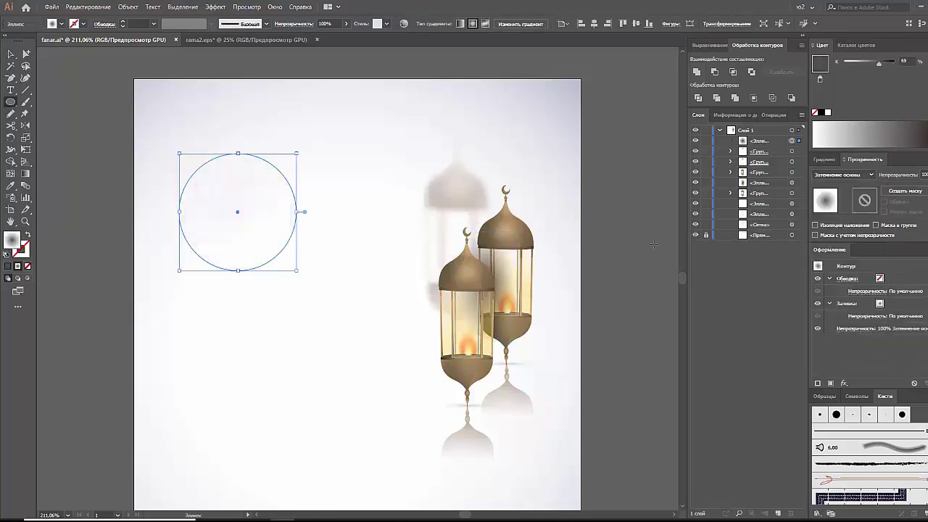
{"action": "left_click_drag", "start_coordinate": [477, 297], "coordinate": [501, 411]}
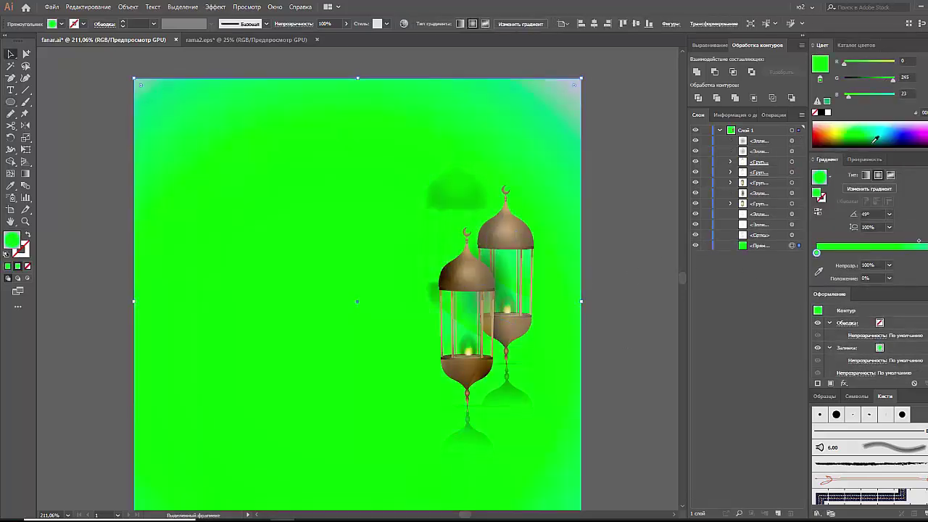
{"action": "left_click", "coordinate": [356, 303]}
Step: Place the grey mesh circle beside the artboard, undo the extra pasted lantern pieces, and reselect the ellipse
{"action": "key", "text": "ctrl+z"}
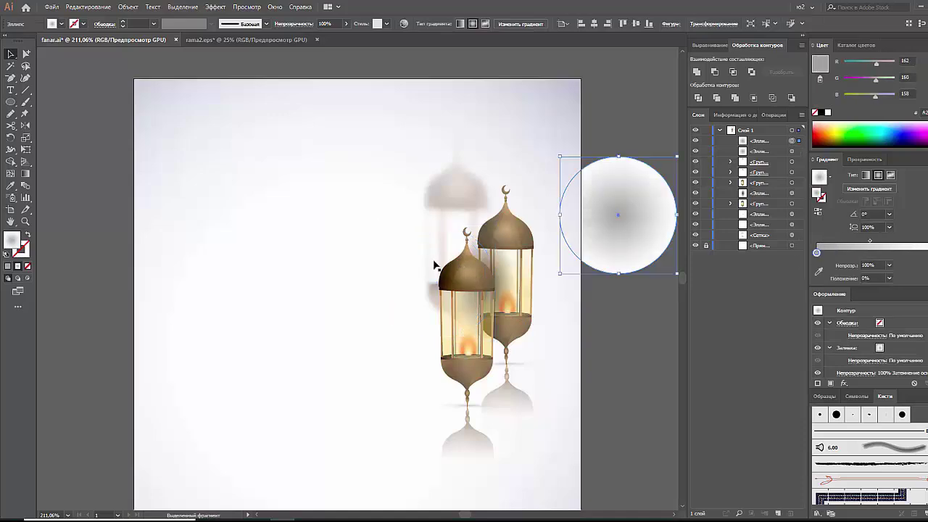
{"action": "key", "text": "ctrl+v"}
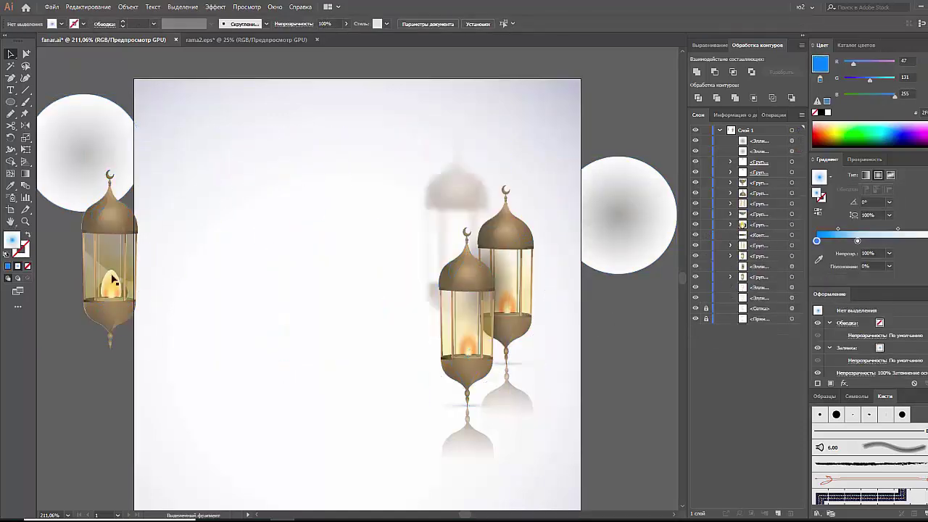
{"action": "key", "text": "ctrl+z"}
{"action": "key", "text": "ctrl+z"}
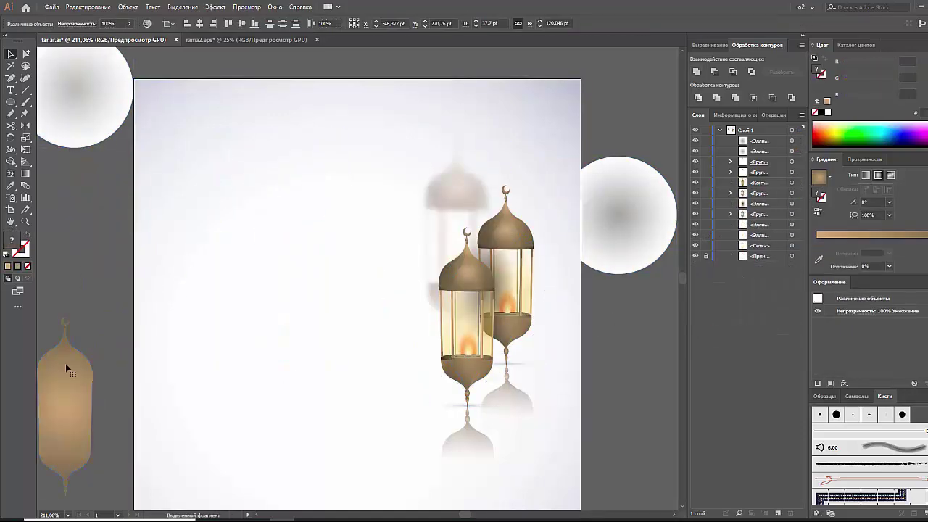
{"action": "key", "text": "ctrl+z"}
{"action": "key", "text": "ctrl+z"}
{"action": "scroll", "coordinate": [595, 348], "scroll_direction": "up", "scroll_amount": 8}
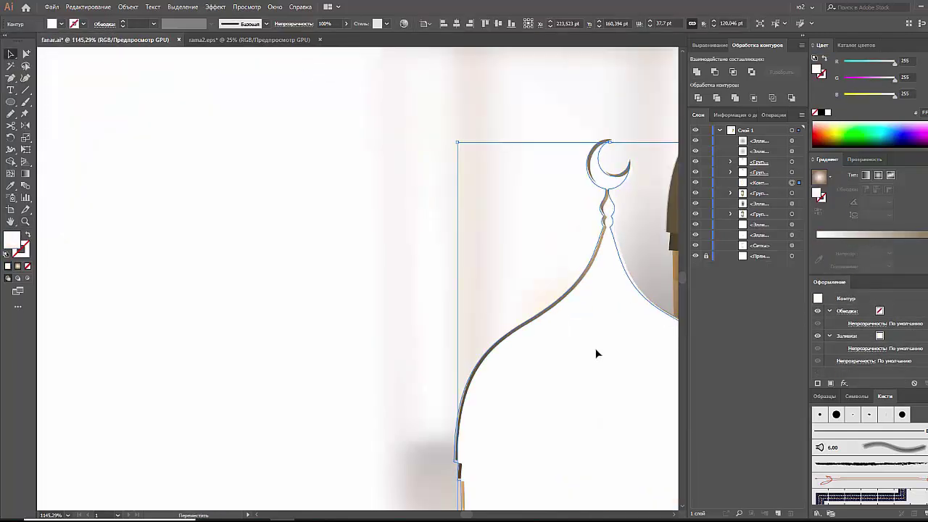
{"action": "scroll", "coordinate": [218, 151], "scroll_direction": "down", "scroll_amount": 10}
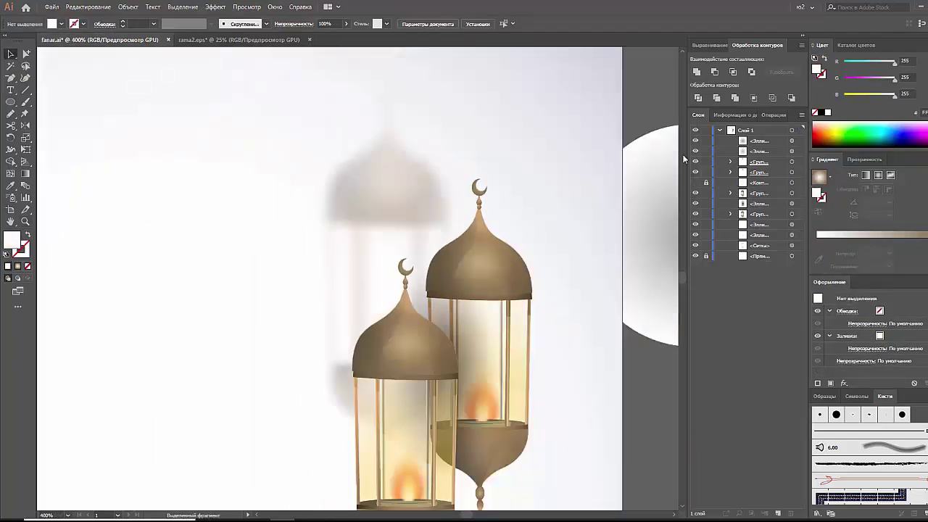
{"action": "left_click", "coordinate": [422, 390]}
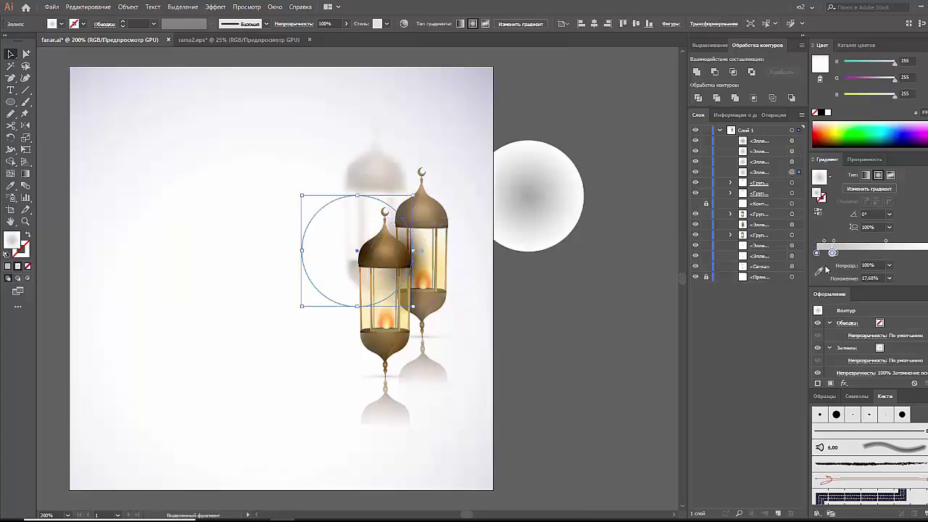
Step: Alt-drag a copy of the ellipse off the artboard with a dark-centred gradient
{"action": "mouse_move", "coordinate": [353, 340]}
{"action": "left_mouse_down"}
{"action": "mouse_move", "coordinate": [551, 296]}
{"action": "mouse_move", "coordinate": [428, 250]}
{"action": "left_mouse_up"}
{"action": "left_click", "coordinate": [820, 176]}
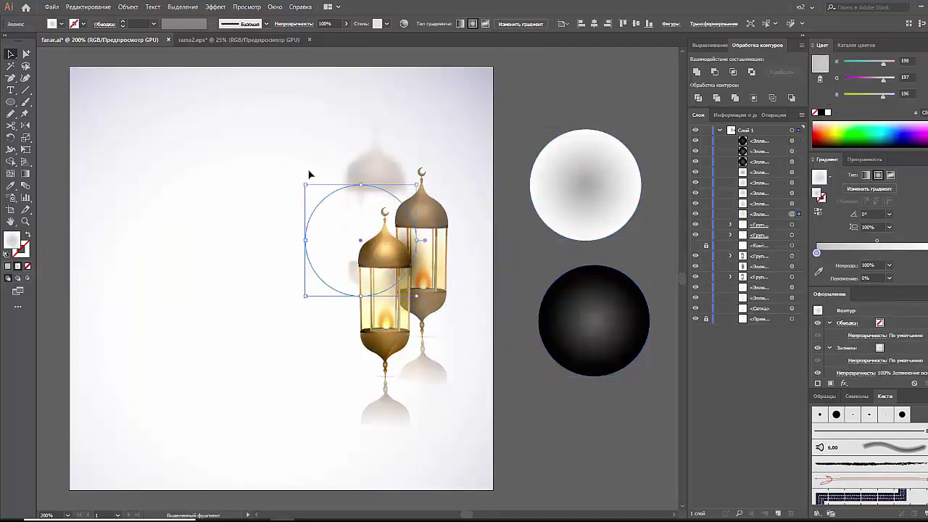
{"action": "key", "text": "ctrl+z"}
Step: Lock the lantern layers, then group and delete the extra circles over the lanterns
{"action": "left_click", "coordinate": [792, 256]}
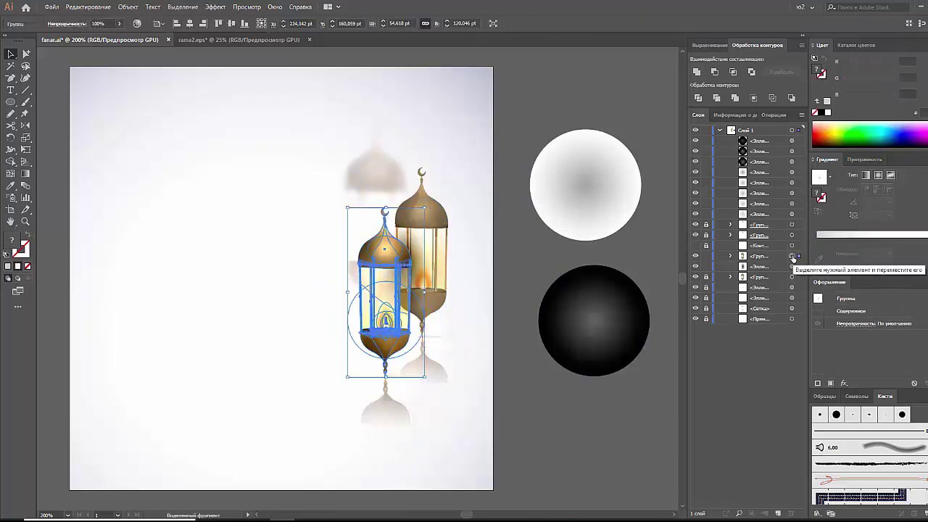
{"action": "left_click", "coordinate": [706, 266]}
{"action": "left_click_drag", "start_coordinate": [283, 440], "coordinate": [435, 217]}
{"action": "key", "text": "ctrl+g"}
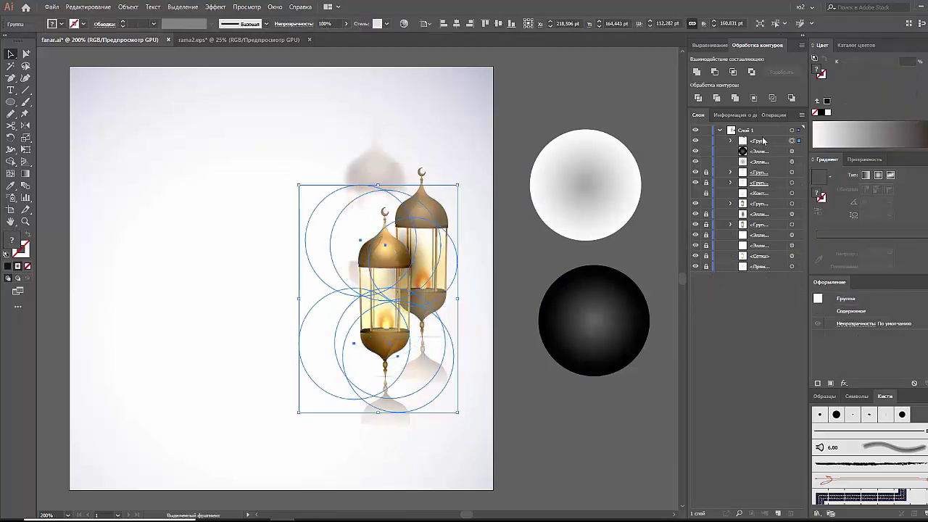
{"action": "key", "text": "Delete"}
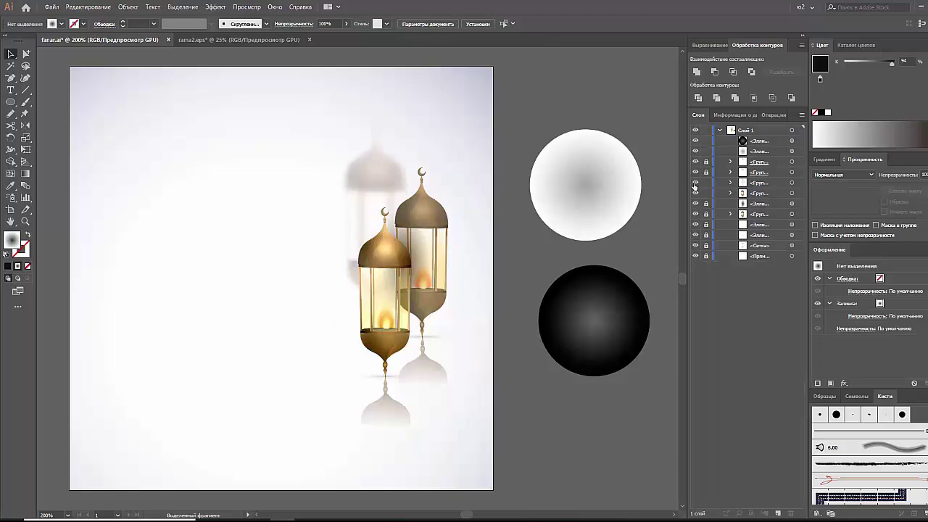
Step: Raise the ellipse in the stacking order and give it a Color Burn blend
{"action": "left_click", "coordinate": [695, 187]}
{"action": "left_click_drag", "start_coordinate": [749, 216], "coordinate": [749, 205]}
{"action": "left_click", "coordinate": [846, 179]}
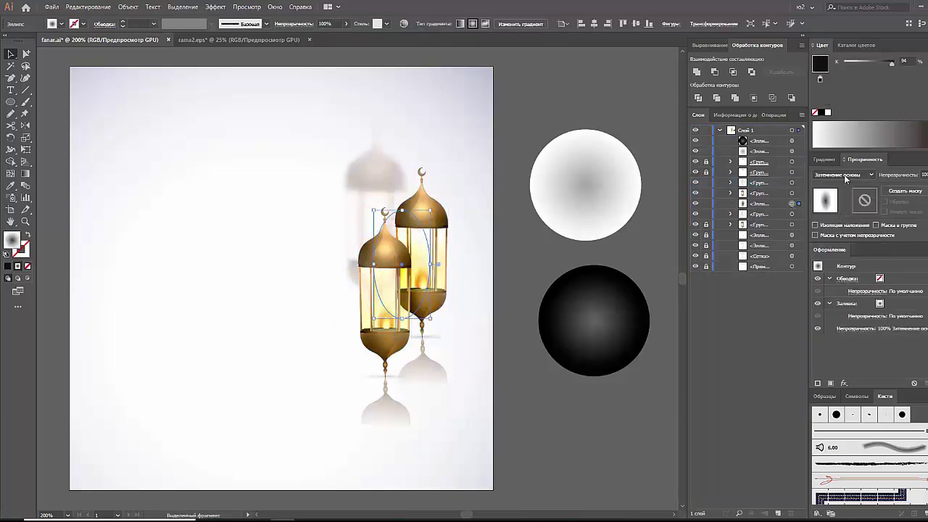
Step: Isolate the rear lantern group to adjust its shading circle, then exit isolation
{"action": "left_click", "coordinate": [421, 217]}
{"action": "double_click", "coordinate": [420, 217]}
{"action": "left_click", "coordinate": [455, 180]}
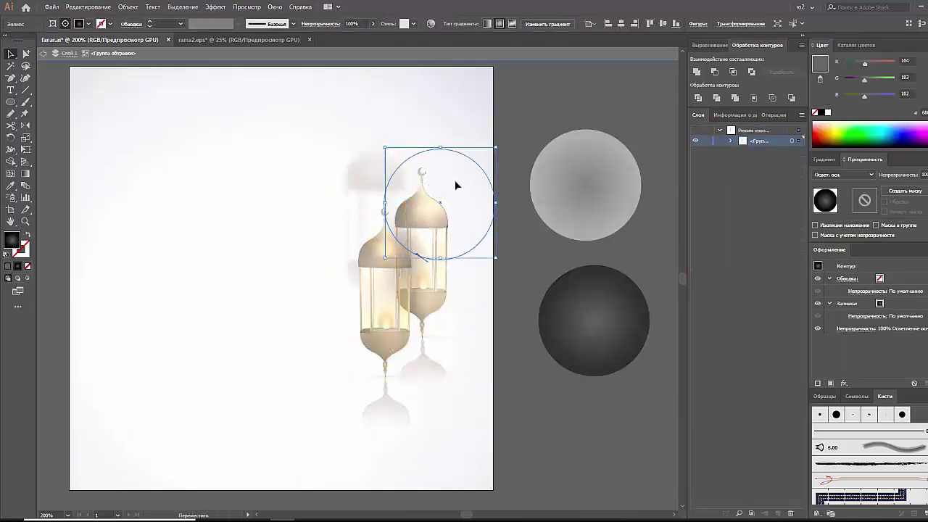
{"action": "left_click", "coordinate": [451, 239]}
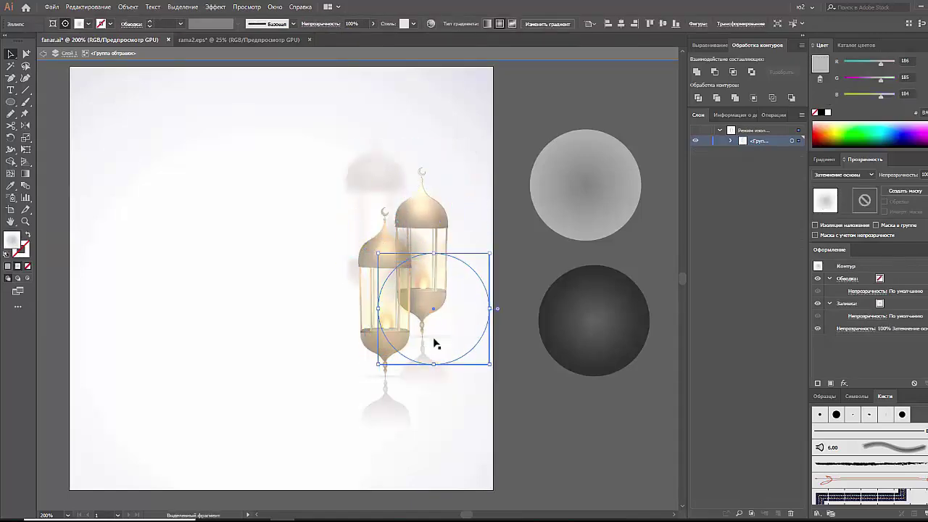
{"action": "double_click", "coordinate": [512, 348]}
{"action": "left_click_drag", "start_coordinate": [509, 271], "coordinate": [436, 218]}
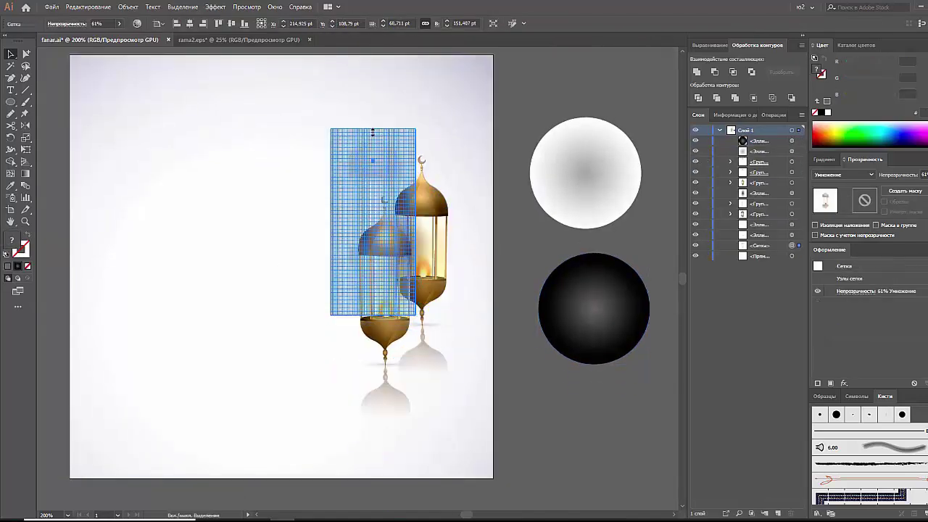
{"action": "key", "text": "ctrl+minus"}
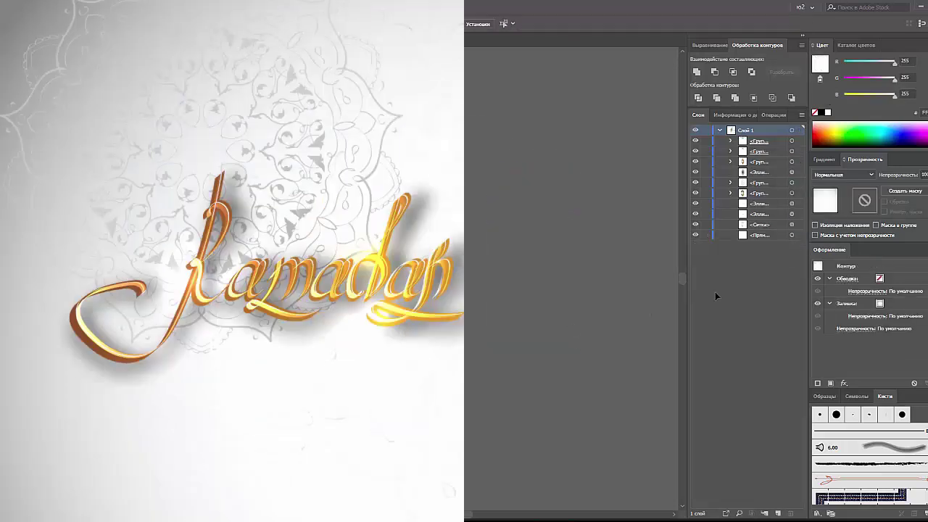